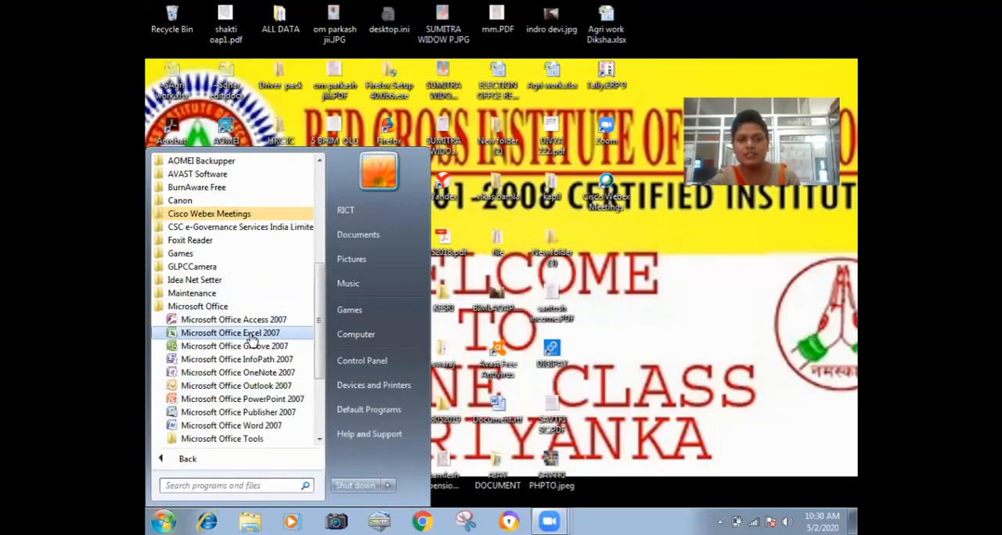
# Start Microsoft Office Excel 2007, and open a second blank workbook by searching the installed programs for EXCEL.
pyautogui.click(250, 335)
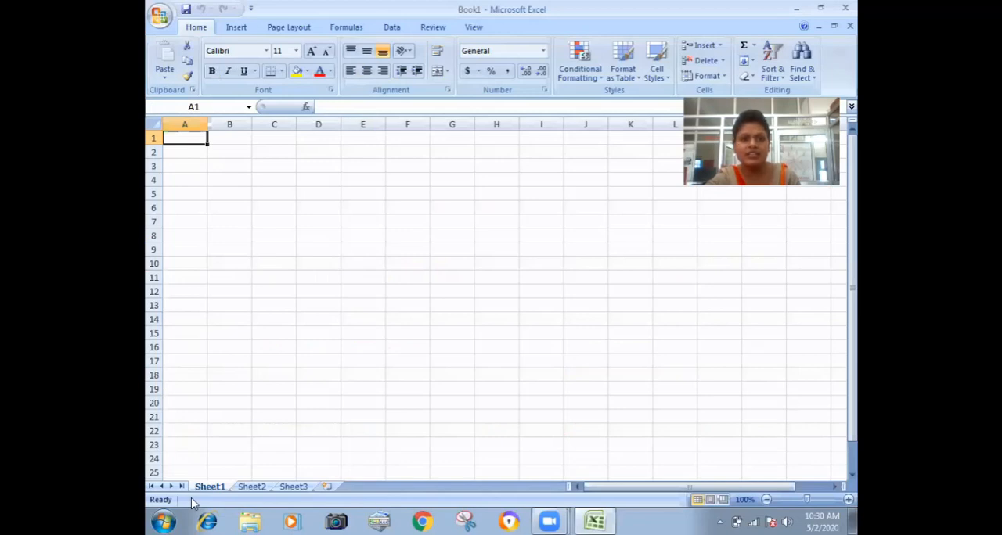
pyautogui.click(164, 520)
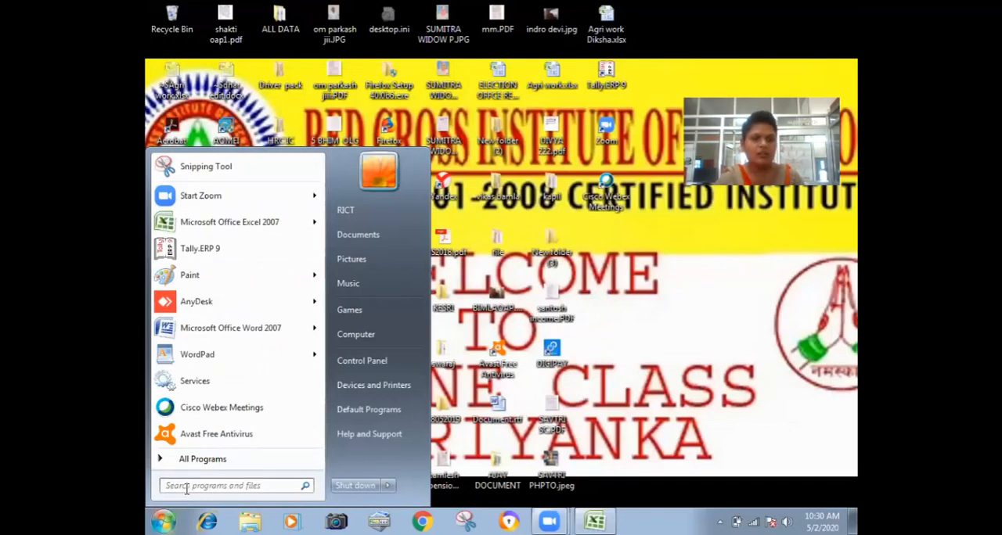
pyautogui.write('EXC')
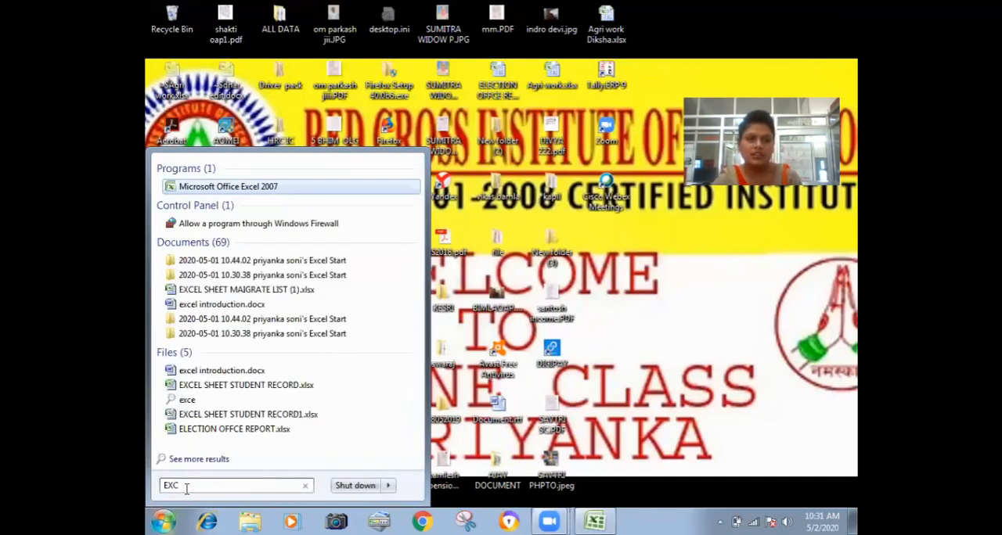
pyautogui.write('E')
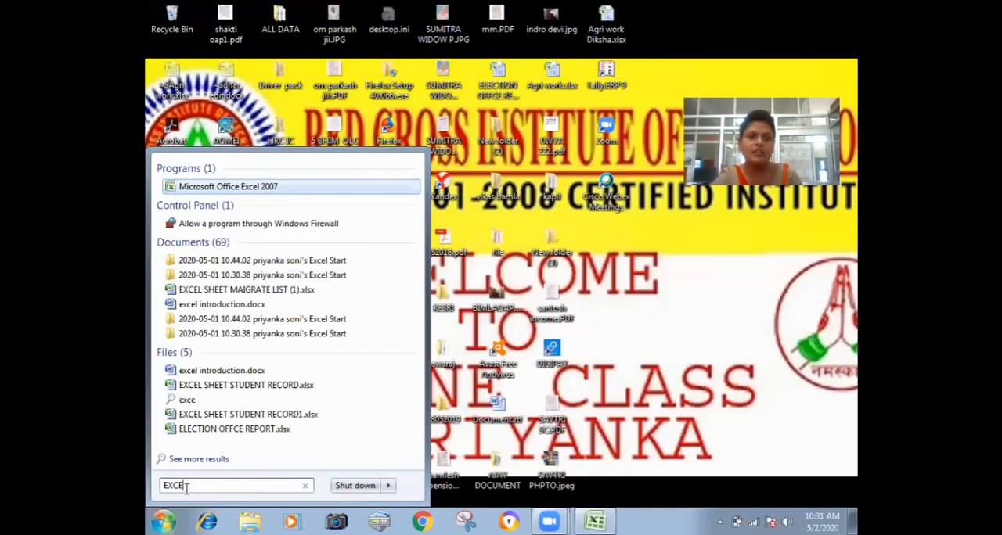
pyautogui.write('L')
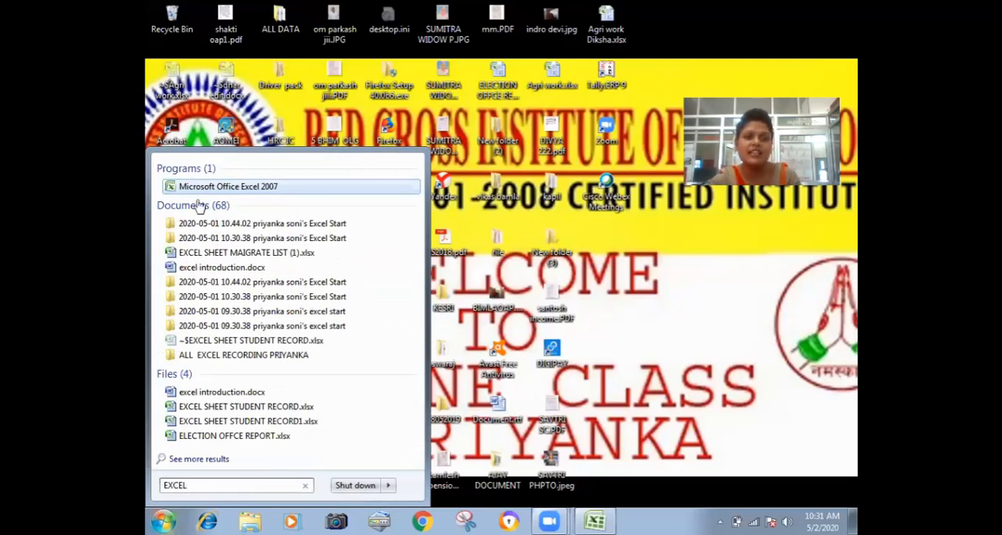
pyautogui.click(247, 186)
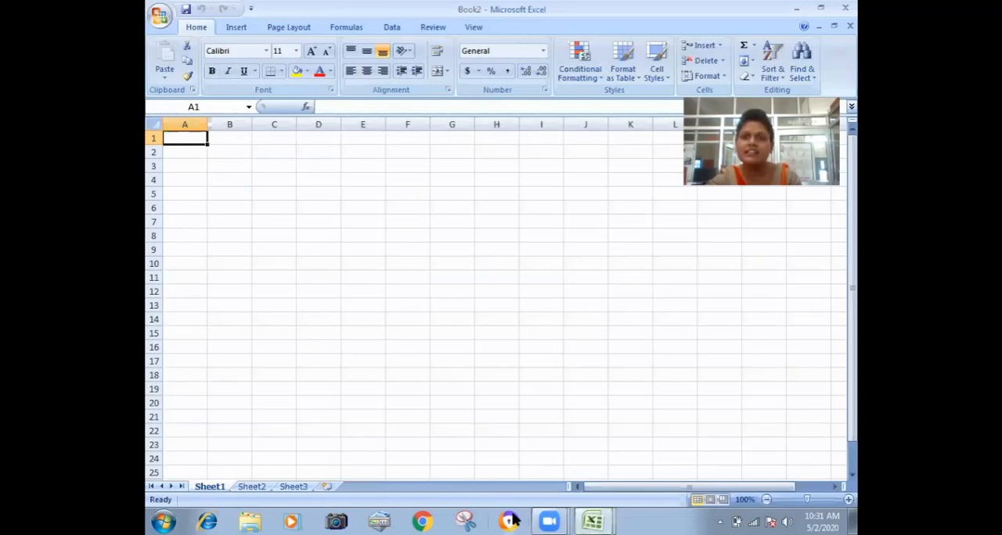
# Show the desktop and launch another blank Excel workbook with the Run command EXCEL.
pyautogui.press('super+d')
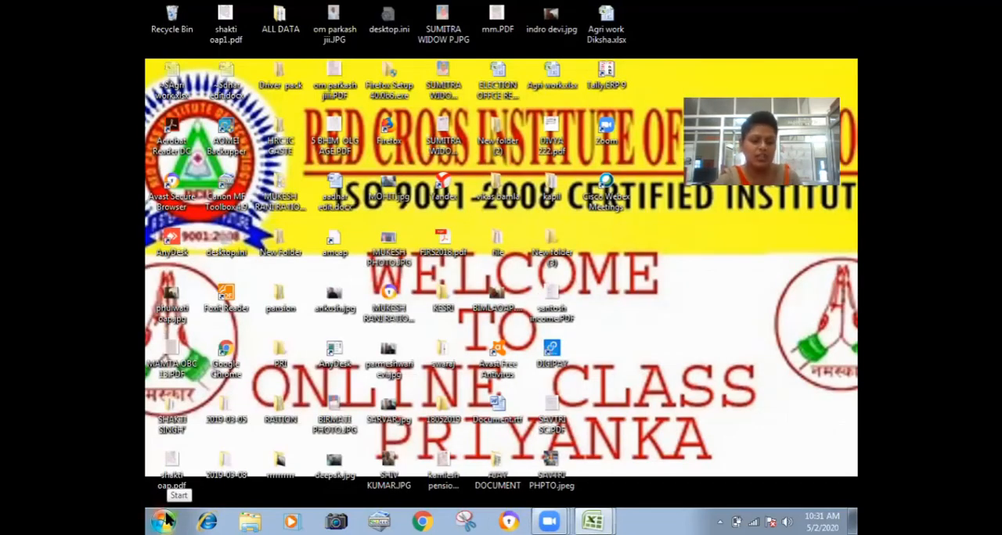
pyautogui.press('super+r')
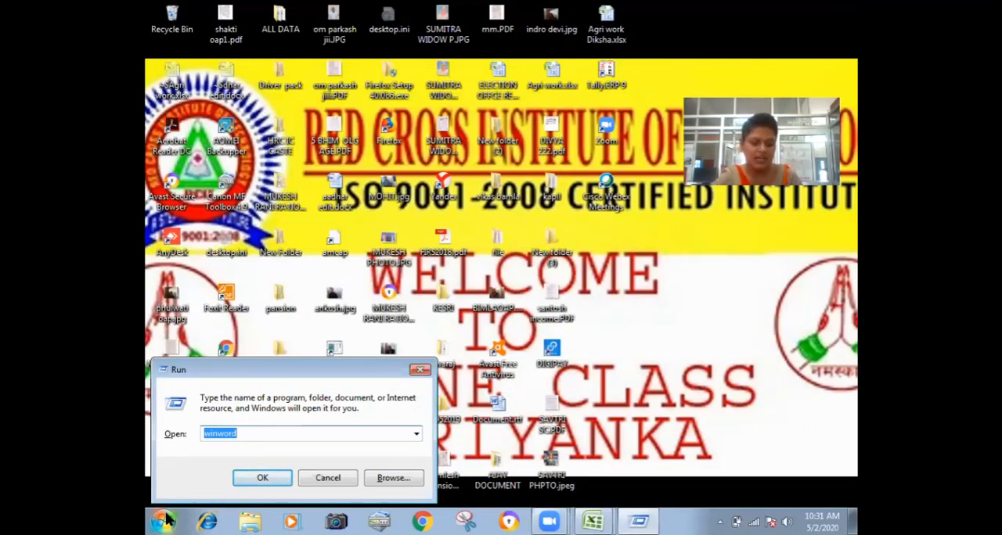
pyautogui.write('E')
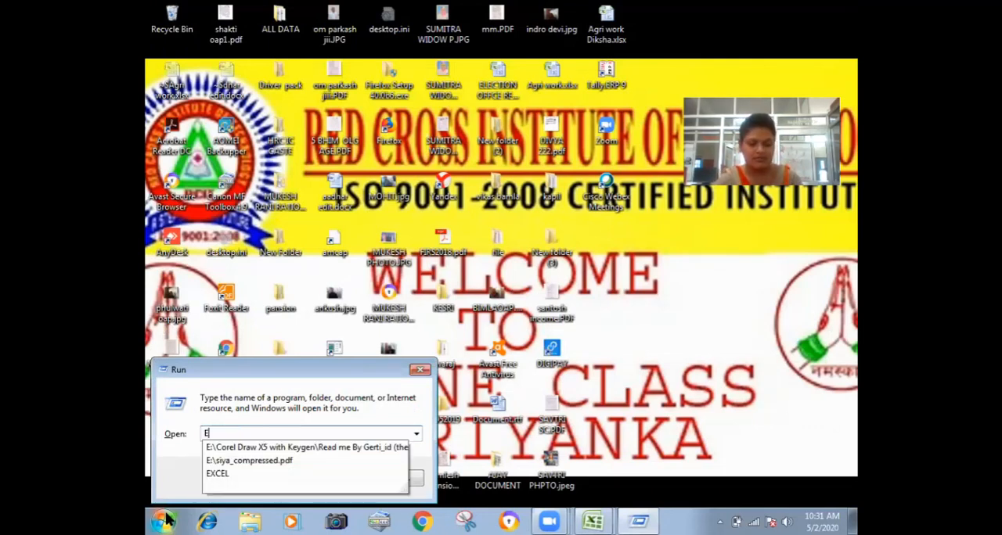
pyautogui.write('XCEL')
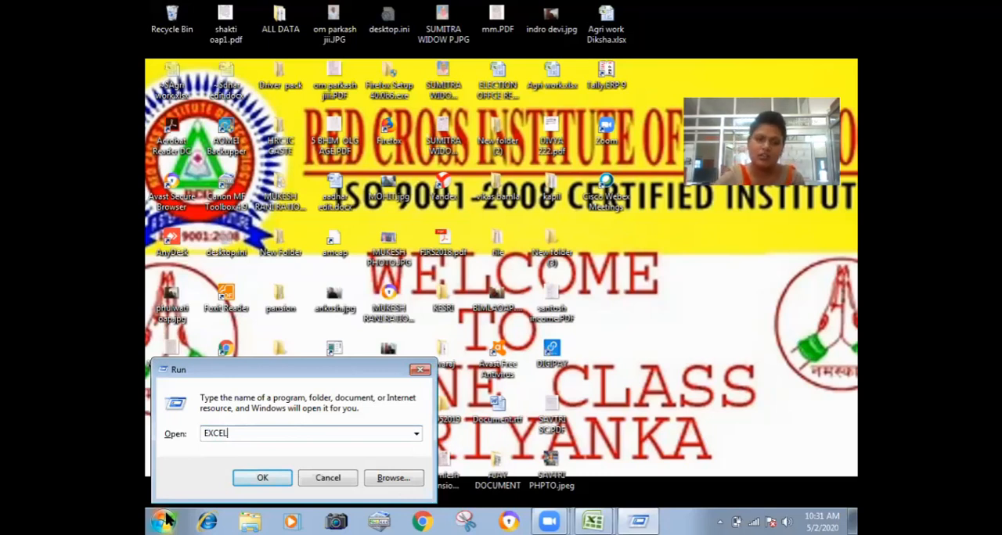
pyautogui.press('Return')
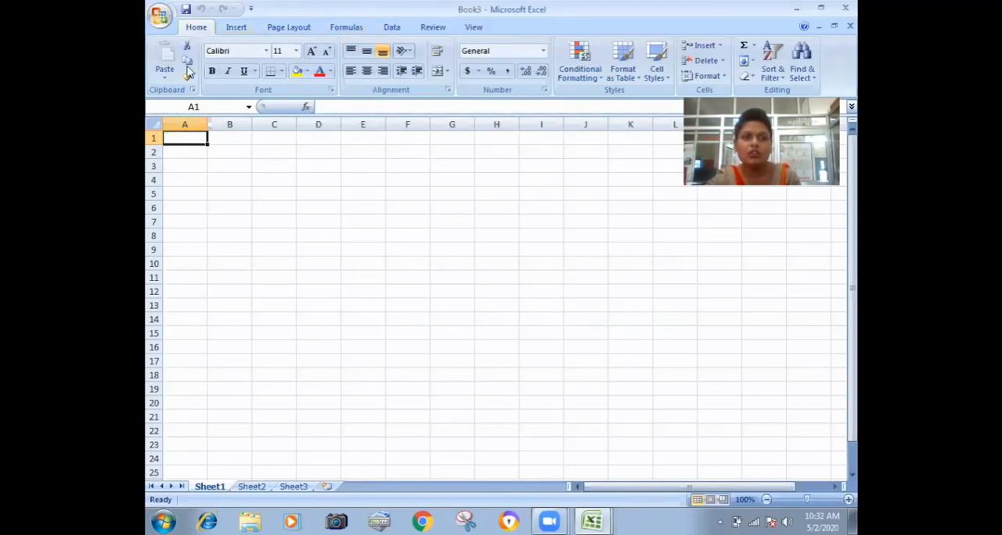
# Examine the blank sheet's Name Box, formula bar, cell grid, scroll bars and sheet tabs, with cell G5 selected.
pyautogui.click(220, 109)
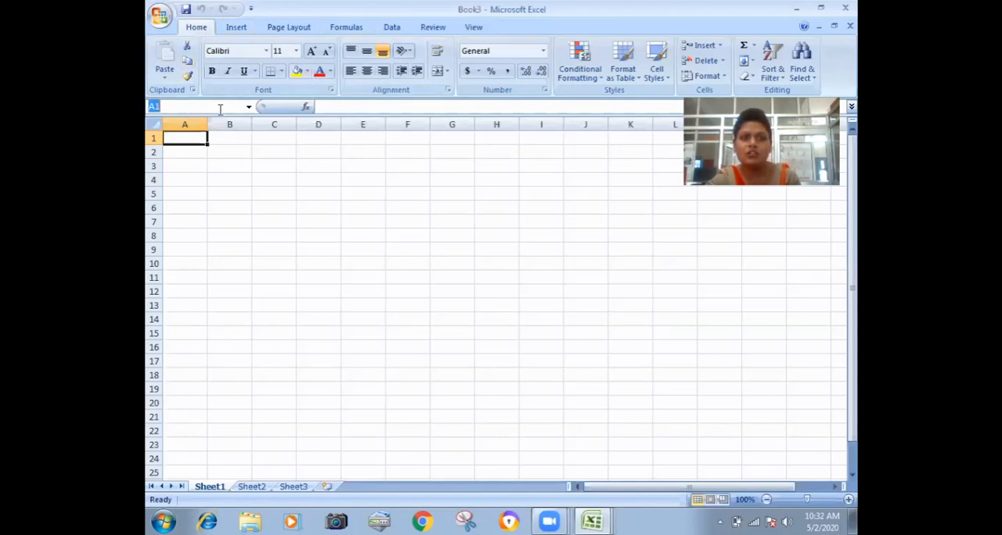
pyautogui.click(212, 106)
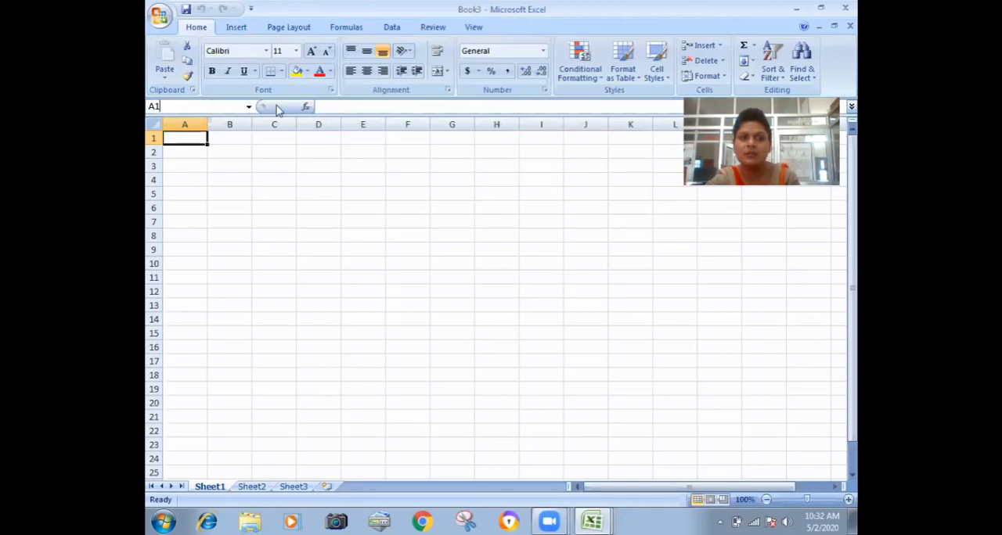
pyautogui.click(340, 101)
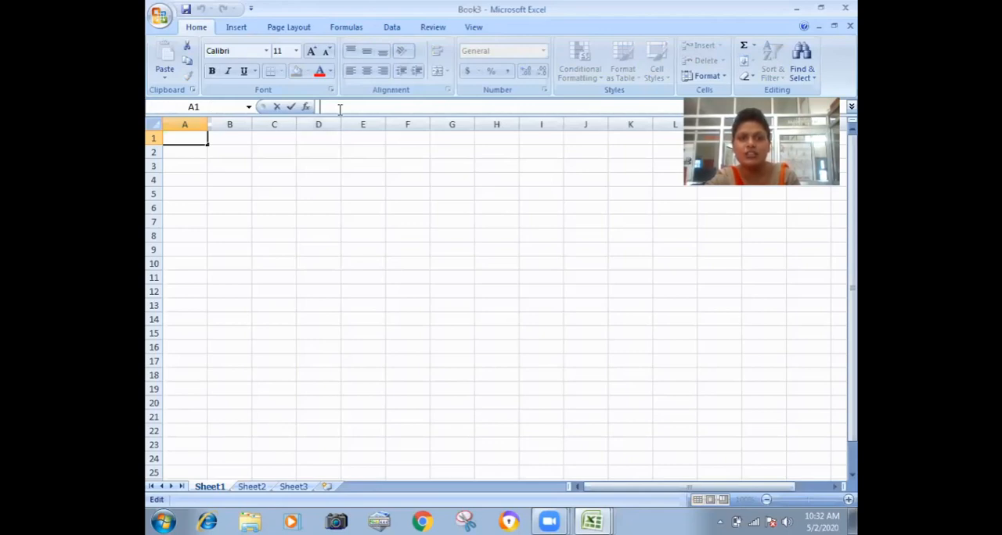
pyautogui.click(328, 188)
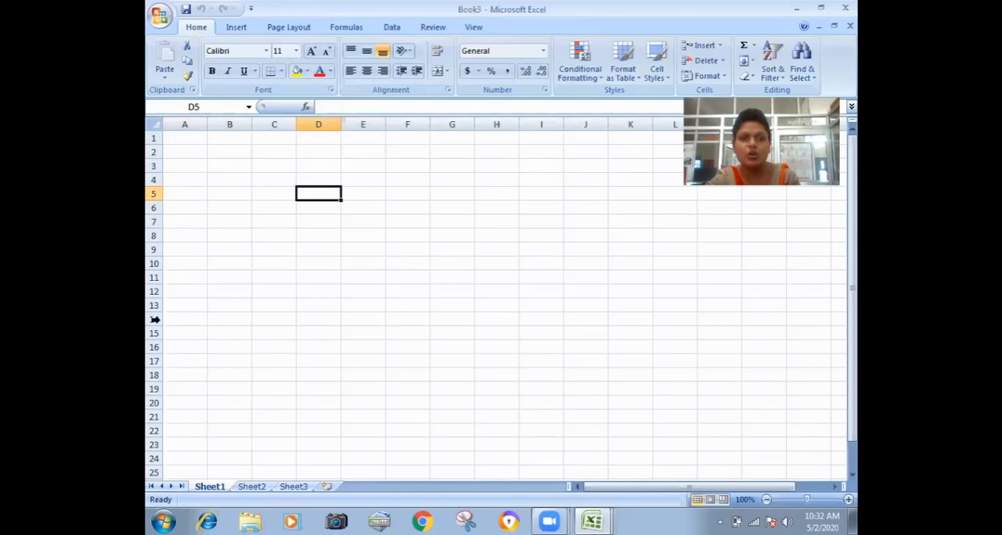
pyautogui.click(460, 235)
pyautogui.click(466, 194)
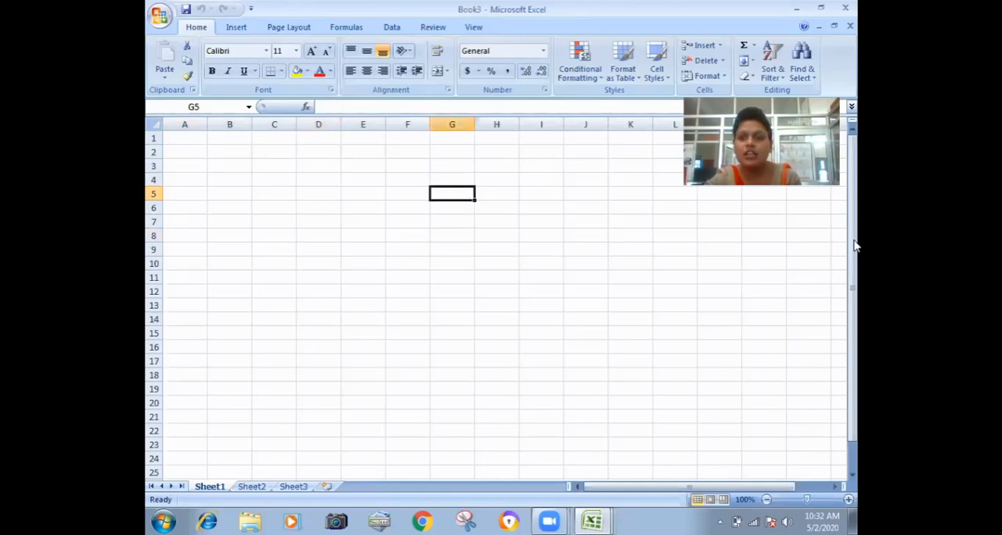
pyautogui.moveTo(856, 284); pyautogui.dragTo(834, 310)
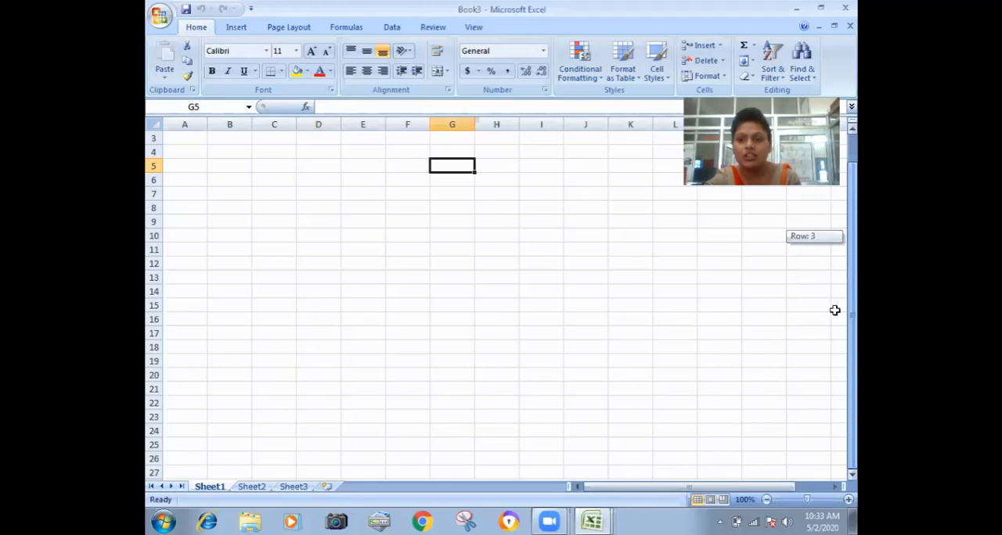
pyautogui.moveTo(760, 489); pyautogui.dragTo(220, 486)
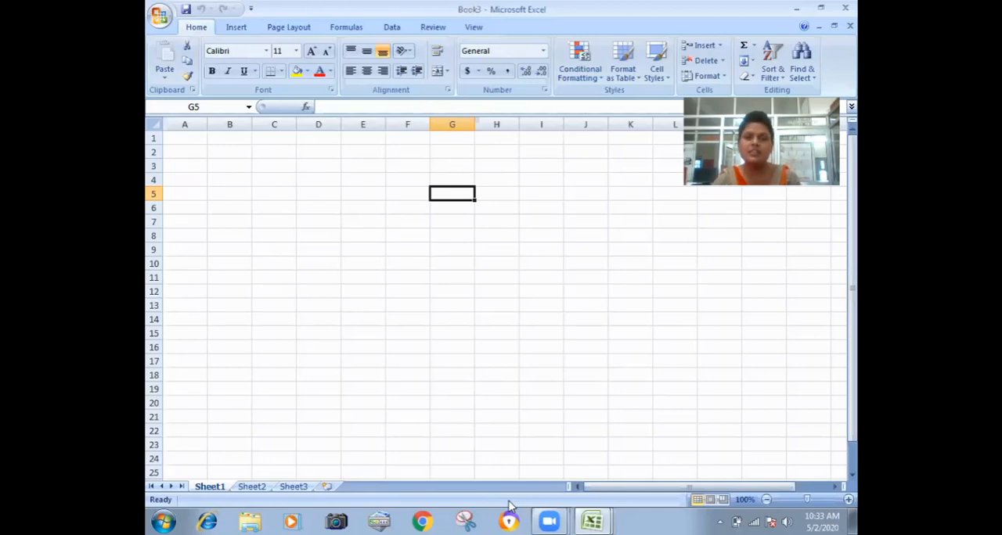
# Enter the numbers 56, 87, 45, 78, 9, 5 and 76 in cells G5 to G11.
pyautogui.write('56')
pyautogui.press('Return')
pyautogui.write('87')
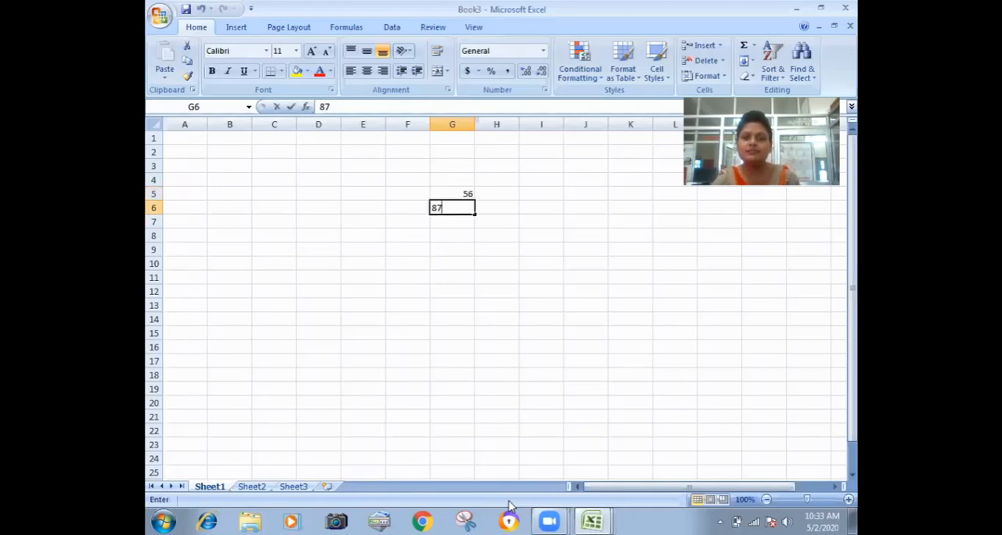
pyautogui.press('Return')
pyautogui.write('45')
pyautogui.press('Return')
pyautogui.write('78')
pyautogui.press('Return')
pyautogui.write('9')
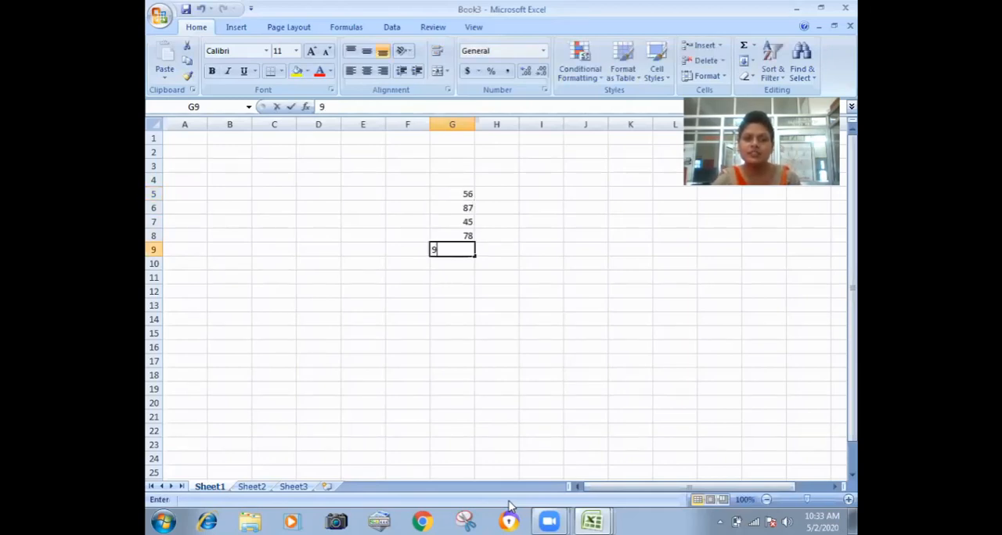
pyautogui.press('Return')
pyautogui.write('5')
pyautogui.press('Return')
pyautogui.write('76')
pyautogui.press('Return')
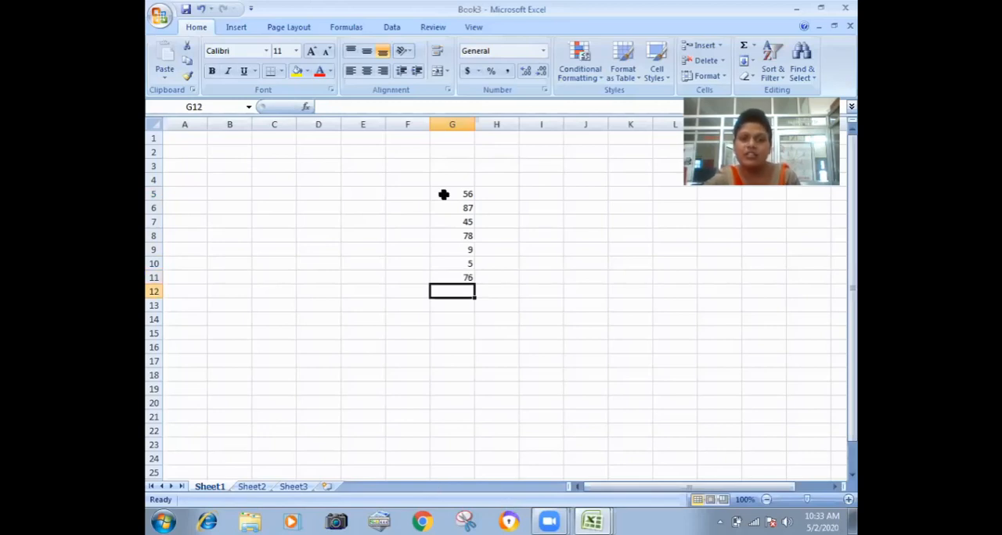
# Examine the summary statistics for G5:G11, and zoom the sheet out to 10% and back to 100%.
pyautogui.moveTo(467, 194); pyautogui.dragTo(463, 273)
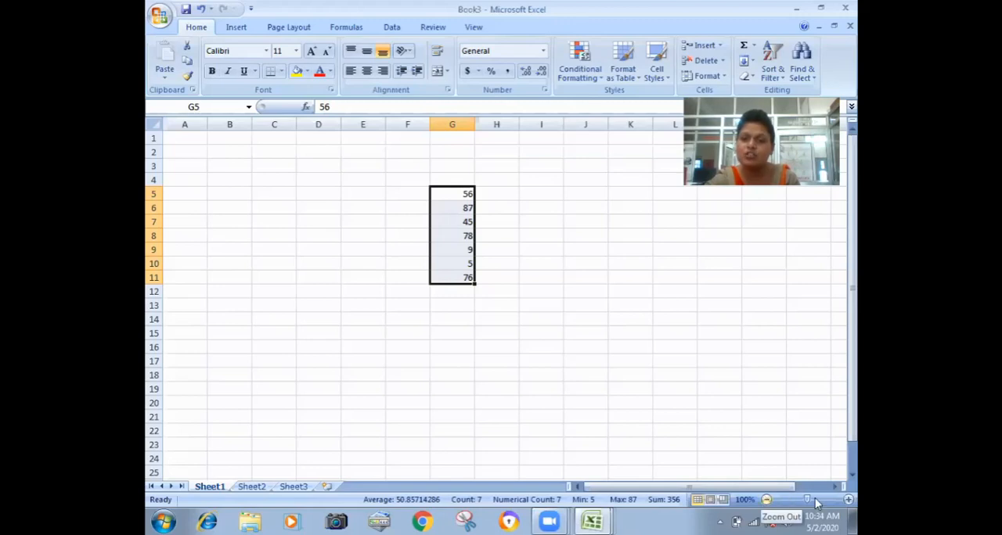
pyautogui.click(767, 503)
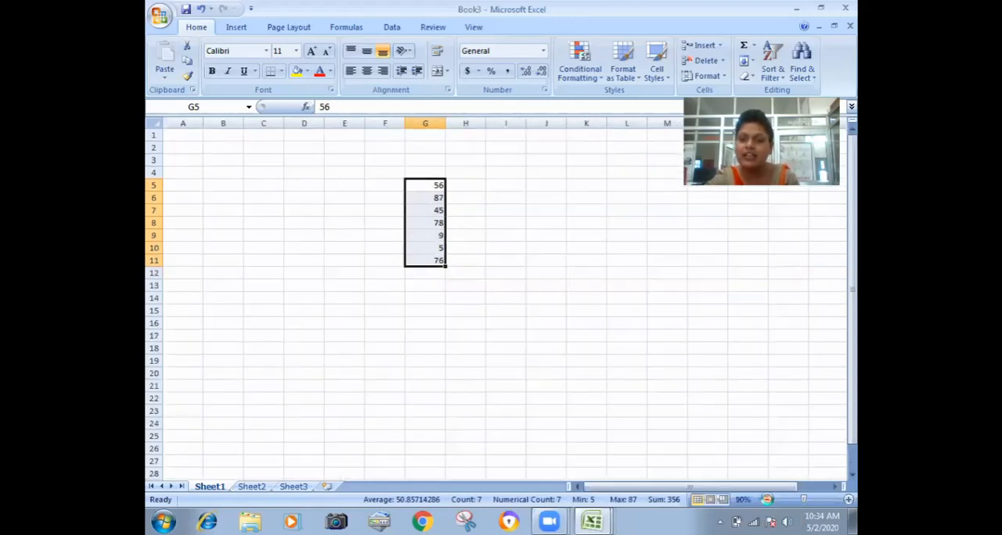
pyautogui.click(767, 503)
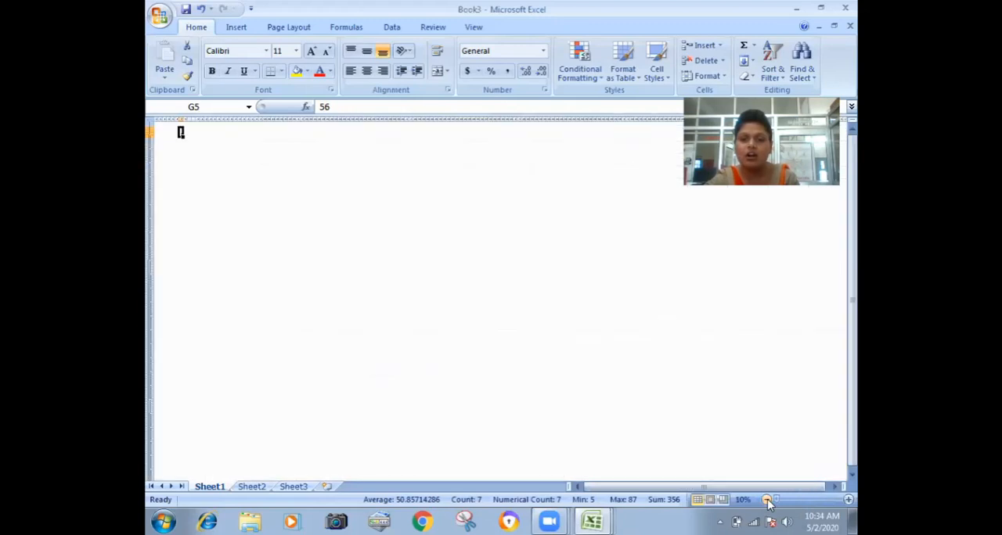
pyautogui.click(848, 501)
pyautogui.click(807, 502)
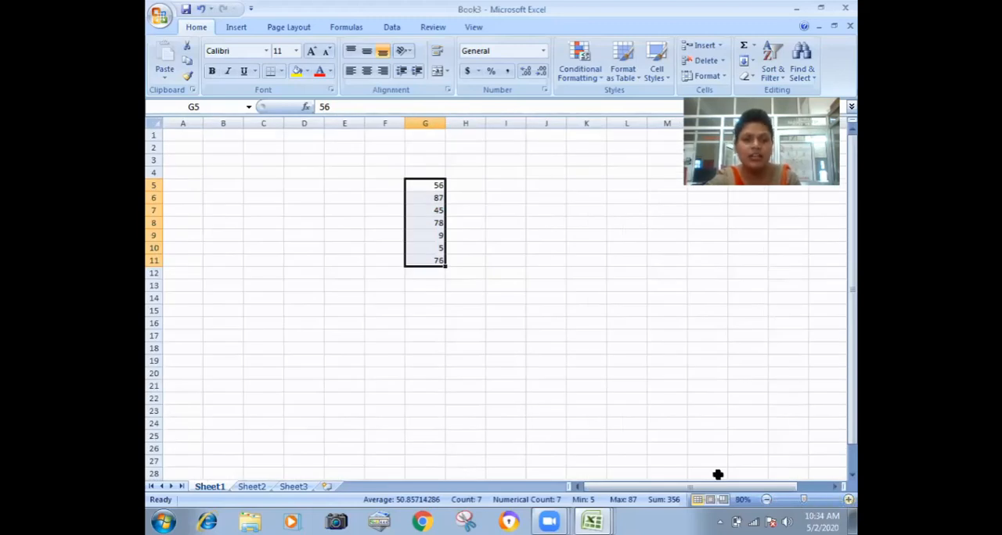
pyautogui.scroll(1, 718, 475)
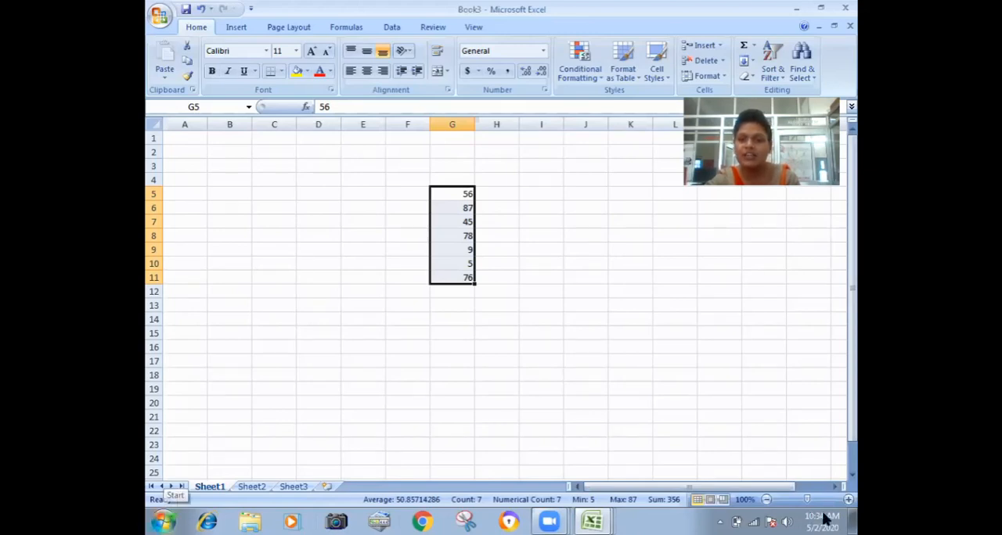
# Clear the trial numbers from column G.
pyautogui.click(538, 361)
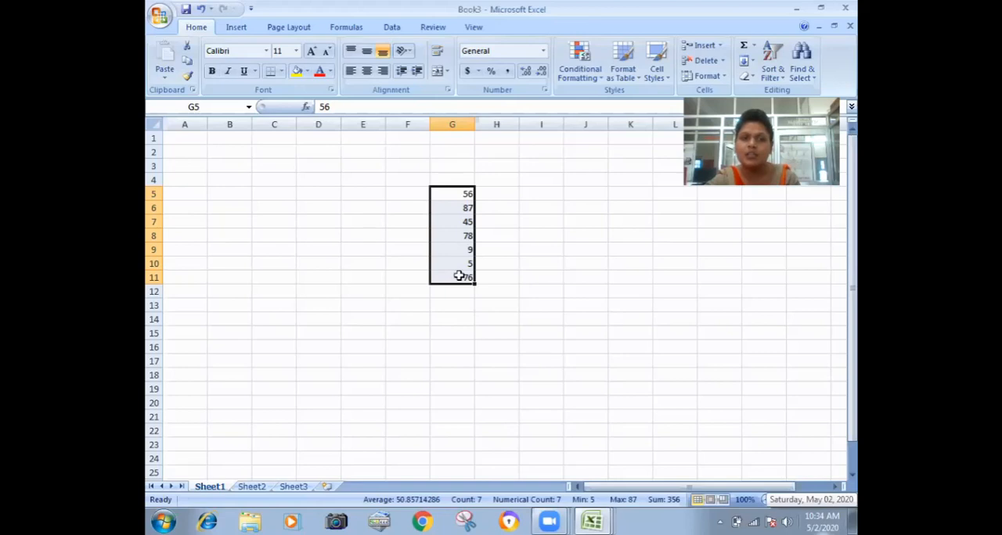
pyautogui.moveTo(452, 179); pyautogui.dragTo(452, 305)
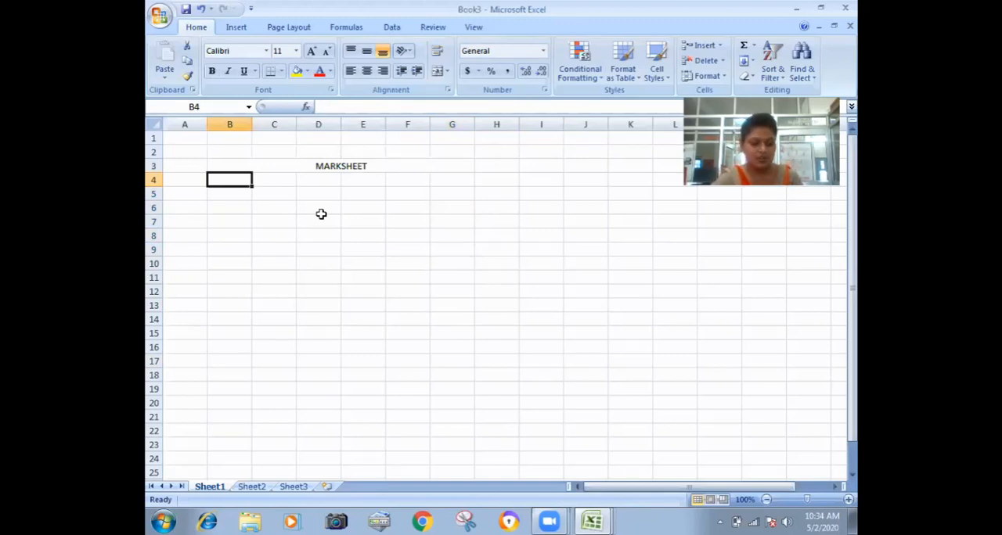
# Enter the column headings NAME, CLASS, HIN and ENG in cells B4 to E4 below the MARKSHEET title.
pyautogui.write('NAME')
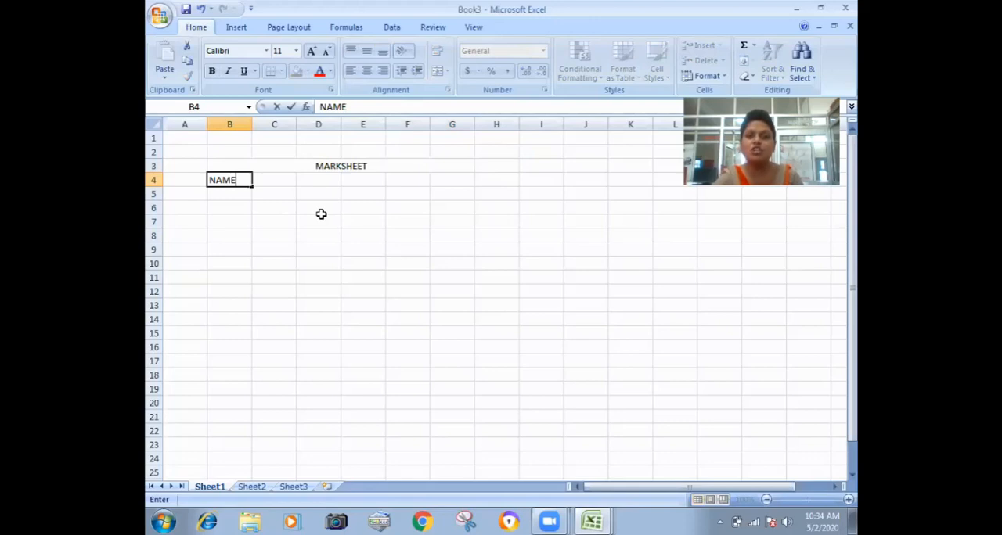
pyautogui.press('Tab')
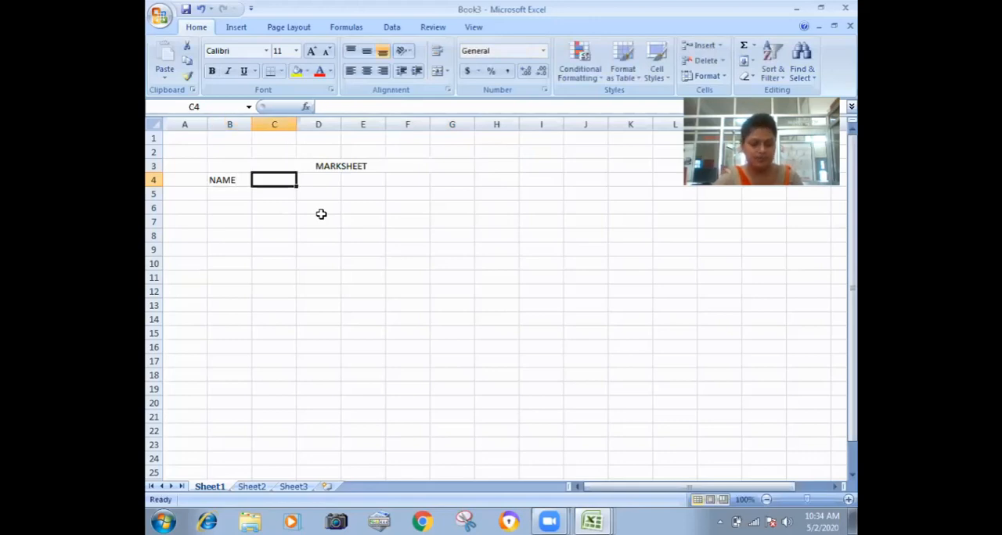
pyautogui.write('CLASS')
pyautogui.press('Tab')
pyautogui.write('HIN')
pyautogui.press('Tab')
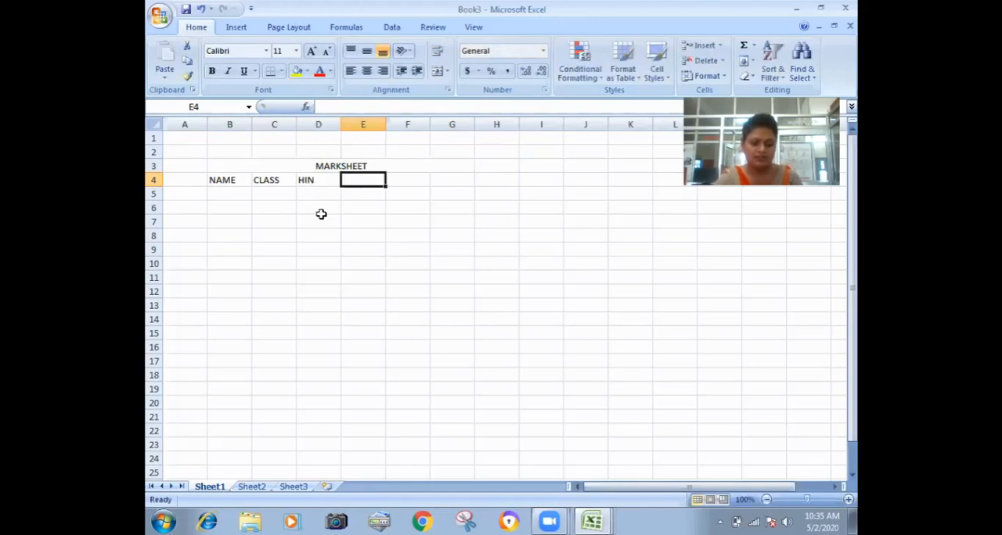
pyautogui.write('R')
pyautogui.press('BackSpace')
pyautogui.write('ENG')
pyautogui.press('Tab')
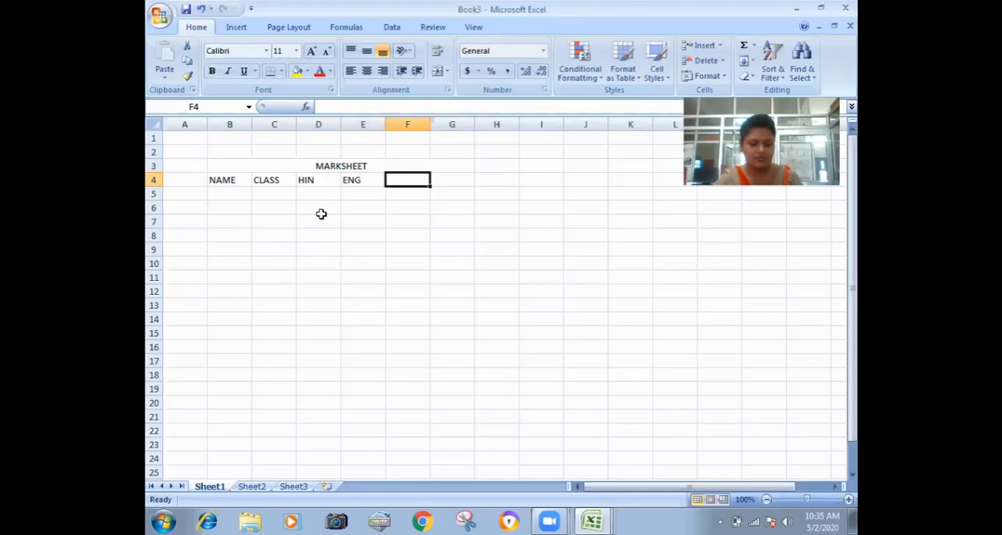
# Enter the column headings TOTAL, AVG and DIV in cells F4 to H4.
pyautogui.write('TOTAL')
pyautogui.press('Tab')
pyautogui.write('A')
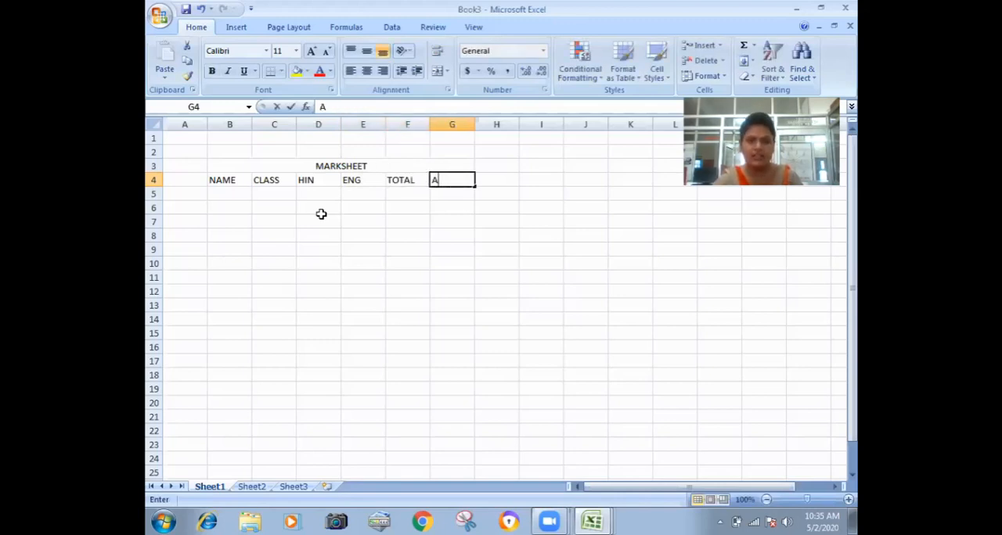
pyautogui.write('VG')
pyautogui.press('Tab')
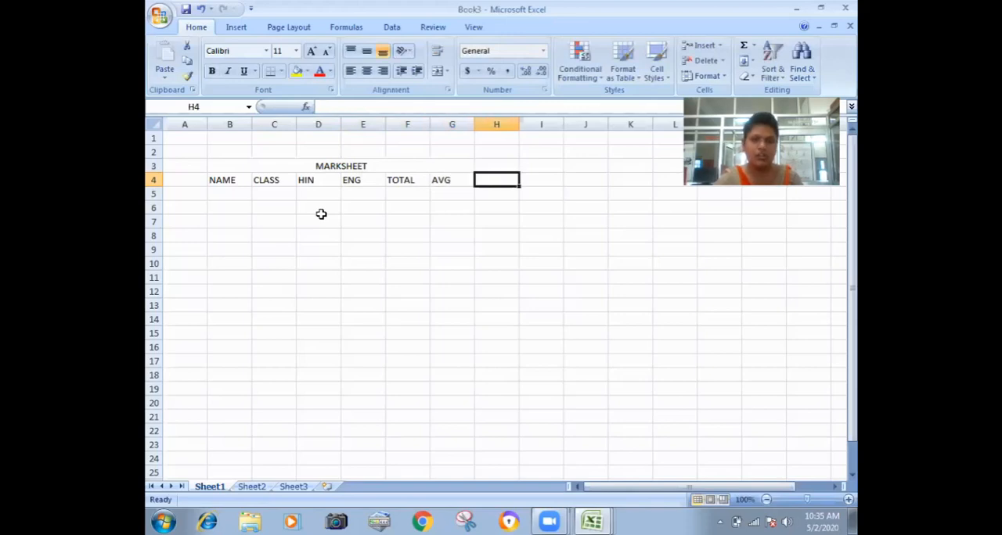
pyautogui.write('DIV')
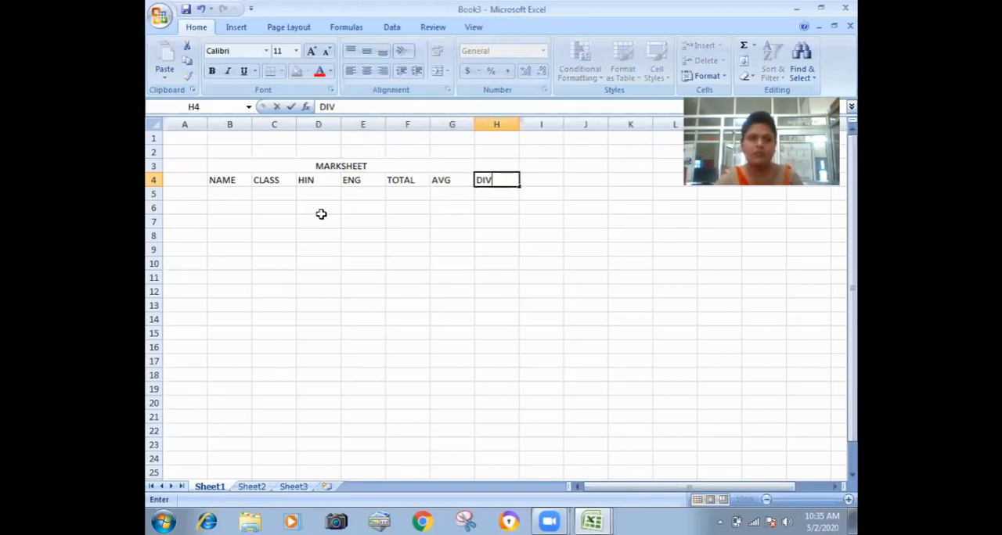
pyautogui.press('Return')
# Fill the NAME column with AA, BB, CC and DD in cells B5 to B8.
pyautogui.press('Left')
pyautogui.press('Left')
pyautogui.press('Left')
pyautogui.press('Left')
pyautogui.press('Left')
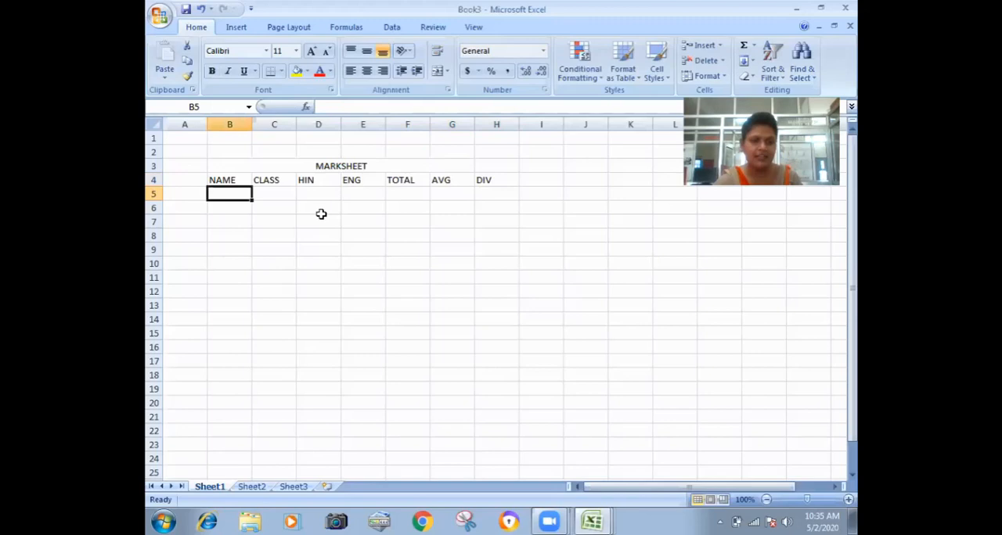
pyautogui.write('AA')
pyautogui.press('Return')
pyautogui.write('B')
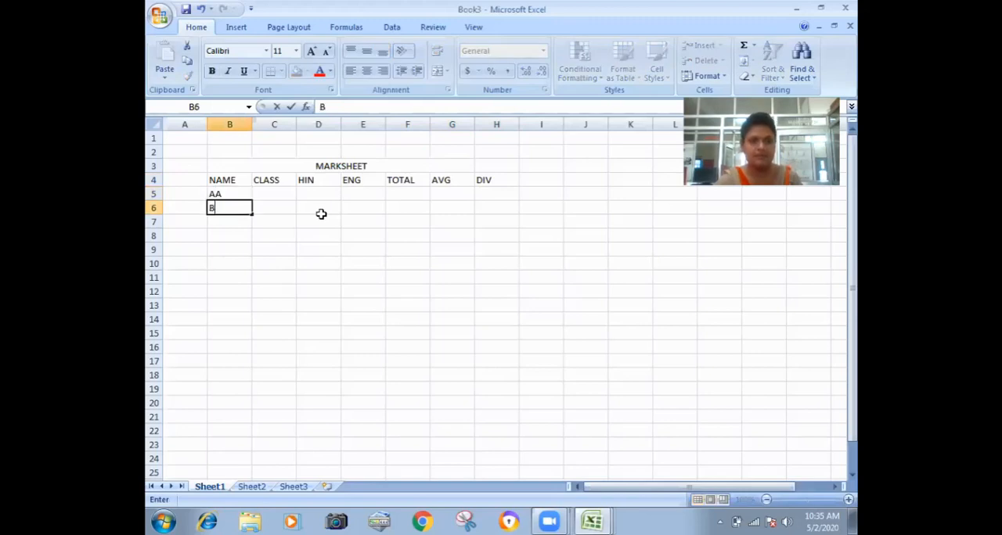
pyautogui.write('B')
pyautogui.press('Return')
pyautogui.write('CC')
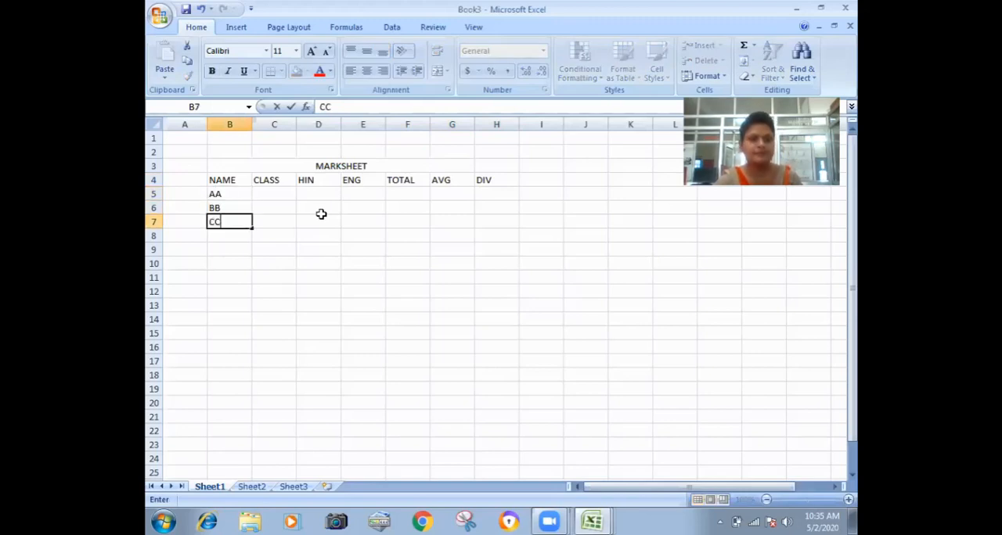
pyautogui.press('Return')
pyautogui.write('DD')
# Fill the CLASS column with 2, 3, 4 and 5 in cells C5 to C8.
pyautogui.press('Right')
pyautogui.press('Up')
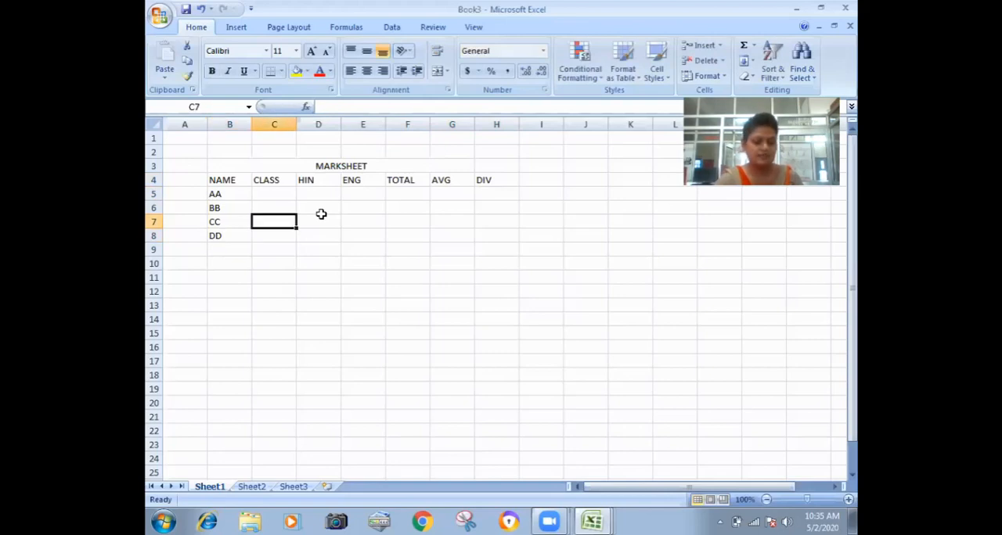
pyautogui.press('Up')
pyautogui.press('Up')
pyautogui.write('2')
pyautogui.press('Return')
pyautogui.write('3')
pyautogui.press('Return')
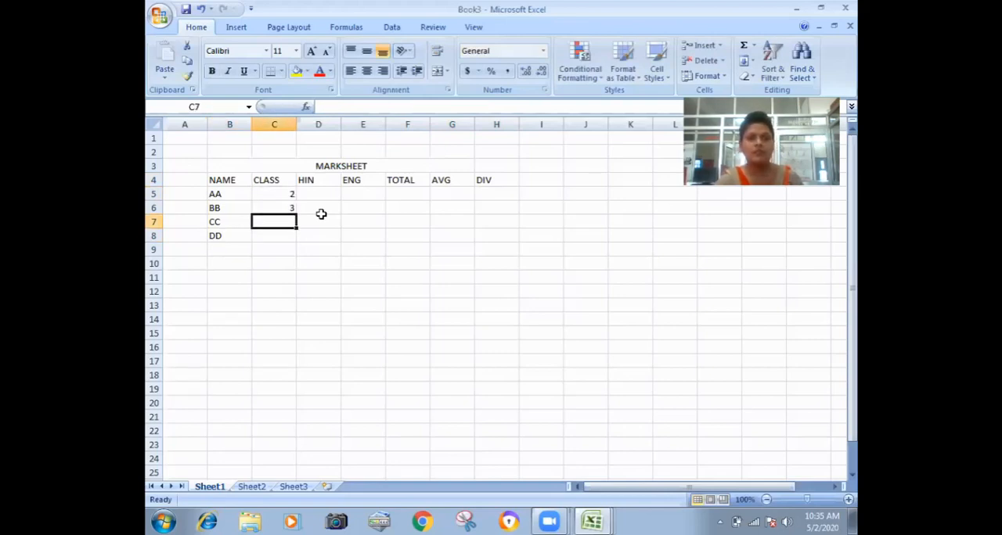
pyautogui.write('4')
# Enter the HIN marks 89, 5, 78 and 90 in cells D5 to D8.
pyautogui.press('Return')
pyautogui.write('5')
pyautogui.click(320, 213)
pyautogui.press('Up')
pyautogui.write('89')
pyautogui.press('Return')
pyautogui.write('5')
pyautogui.press('Return')
pyautogui.write('78')
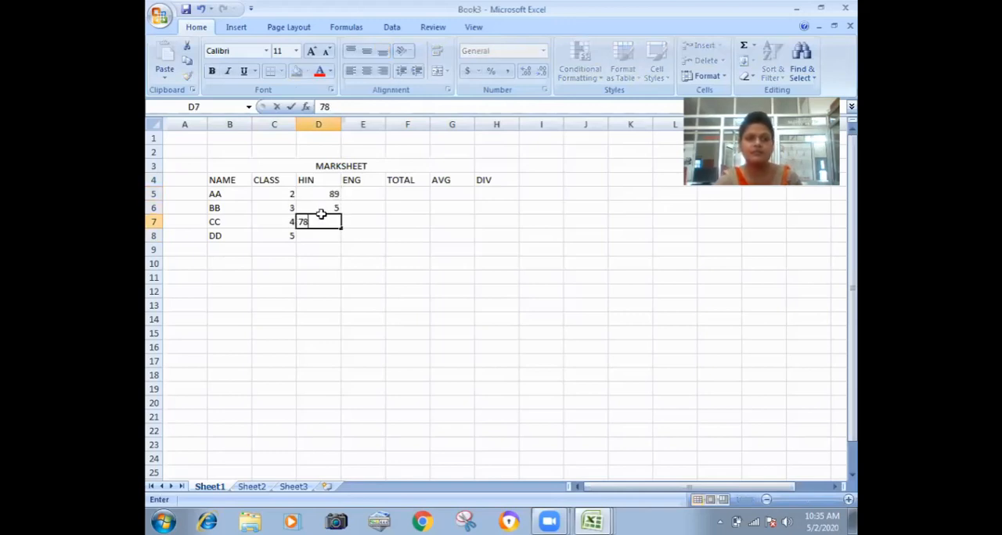
pyautogui.press('Return')
pyautogui.write('90')
# Enter the ENG marks 45, 23, 45 and 78 in cells E5 to E8.
pyautogui.press('Return')
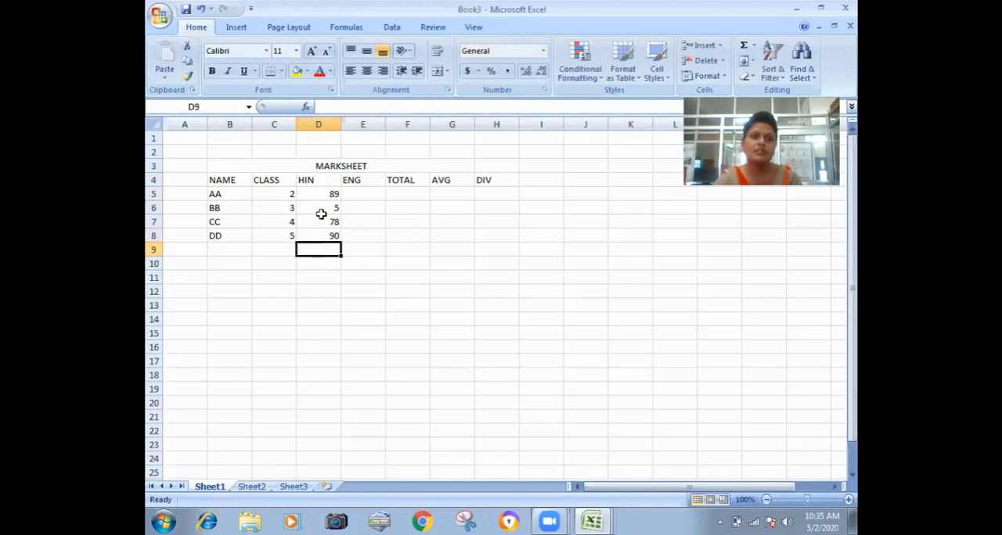
pyautogui.press('Right')
pyautogui.press('Up')
pyautogui.press('Up')
pyautogui.press('Up')
pyautogui.press('Up')
pyautogui.write('45')
pyautogui.press('Return')
pyautogui.write('6')
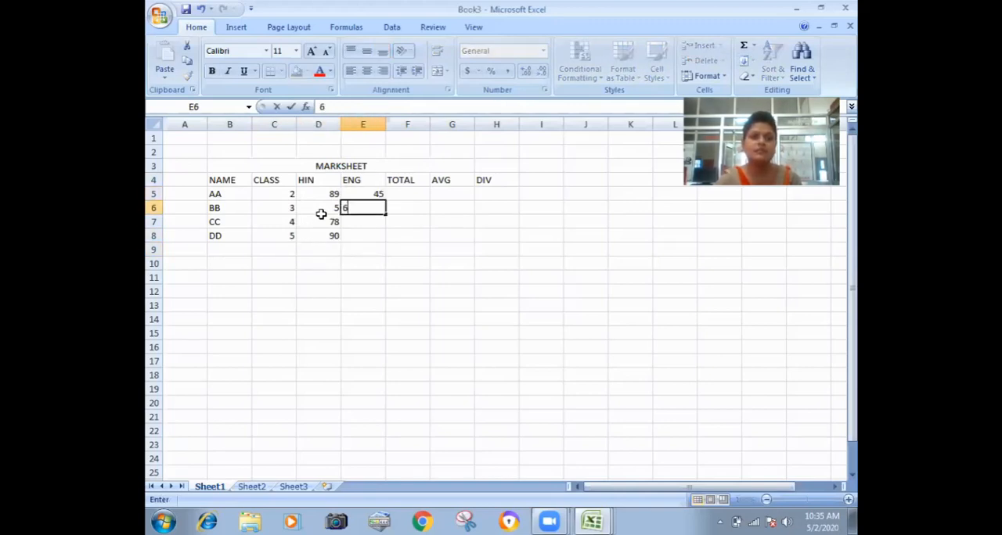
pyautogui.press('BackSpace')
pyautogui.write('23')
pyautogui.press('Return')
pyautogui.write('45')
pyautogui.press('Return')
pyautogui.write('7')
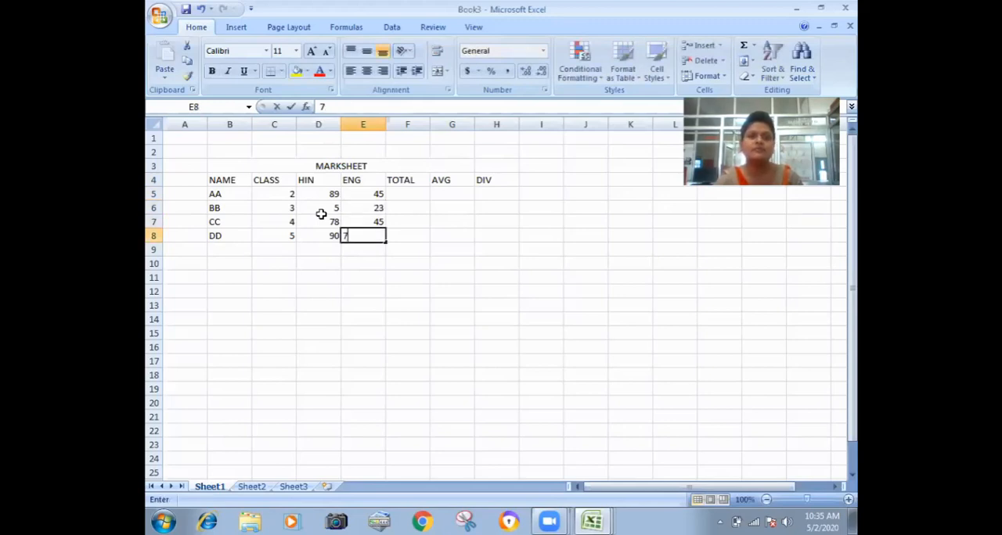
pyautogui.write('8')
pyautogui.press('Return')
# Calculate student AA's total in cell F5 with the formula =D5+E5.
pyautogui.press('Right')
pyautogui.press('Up')
pyautogui.press('Up')
pyautogui.press('Up')
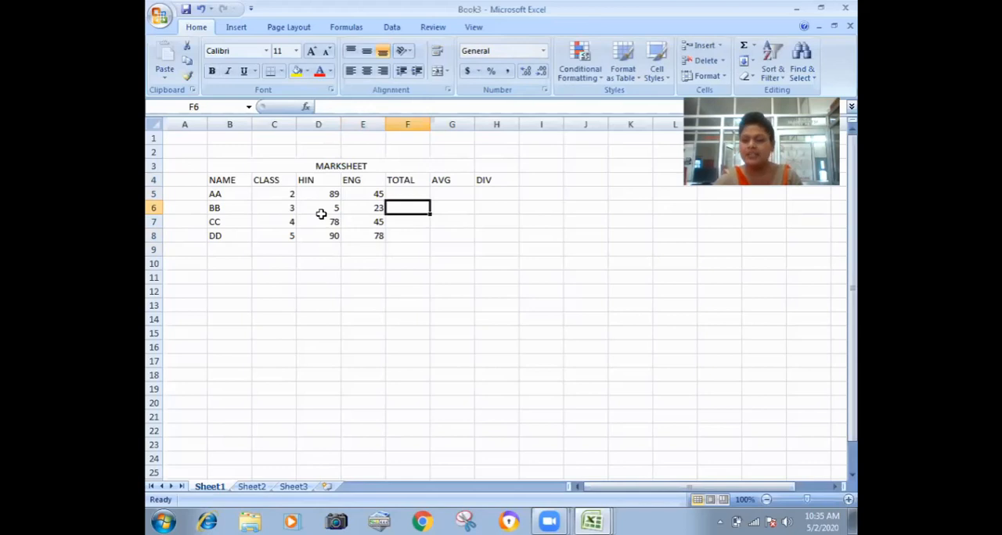
pyautogui.press('Up')
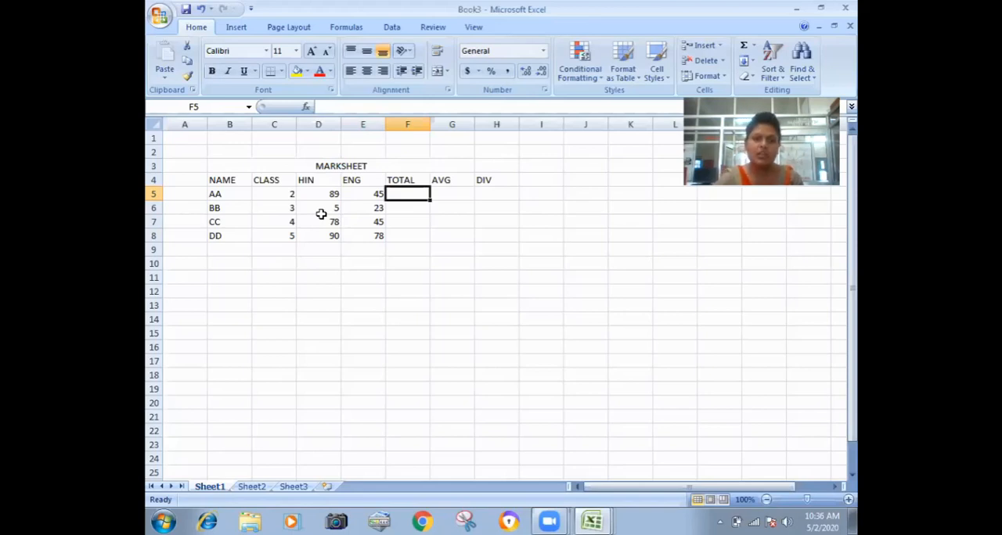
pyautogui.write('=')
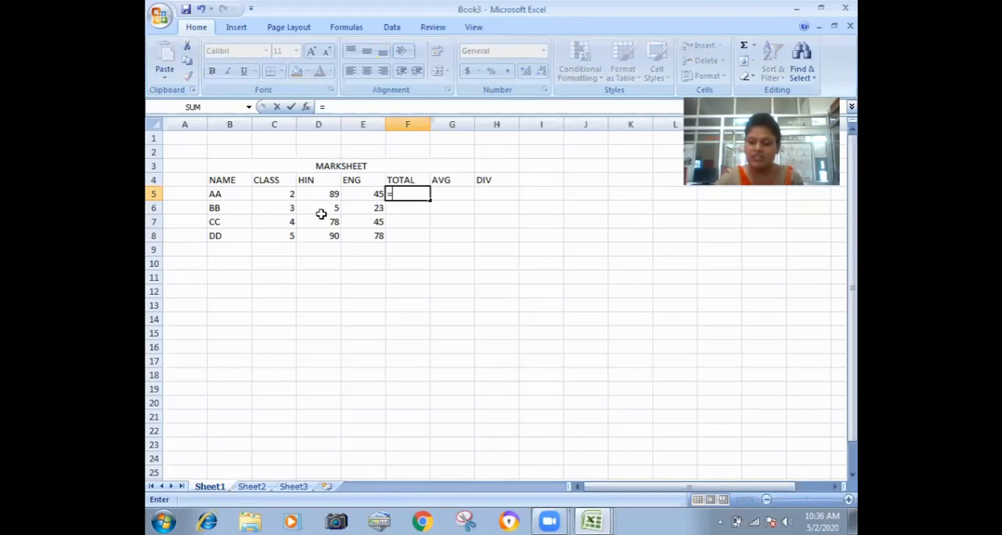
pyautogui.press('Left')
pyautogui.press('Left')
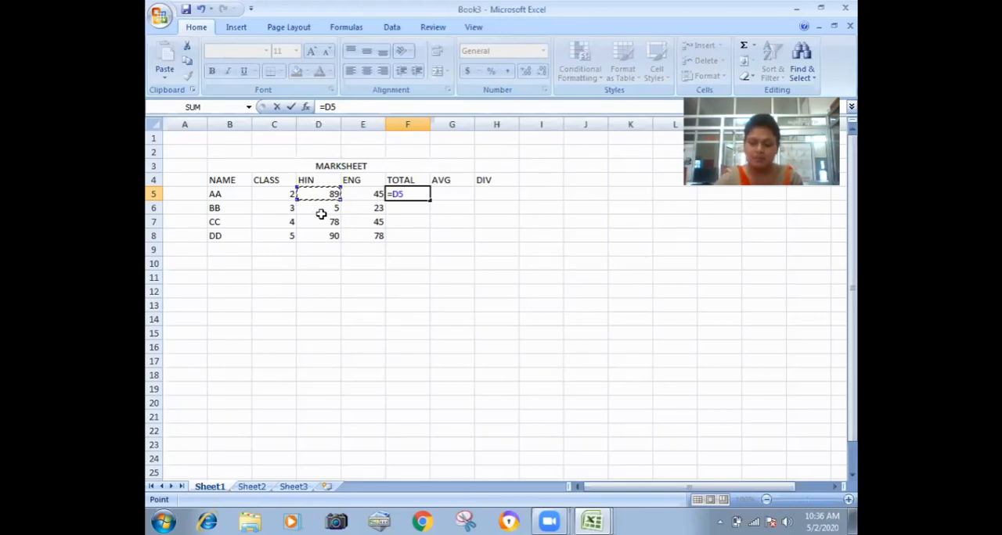
pyautogui.write('+')
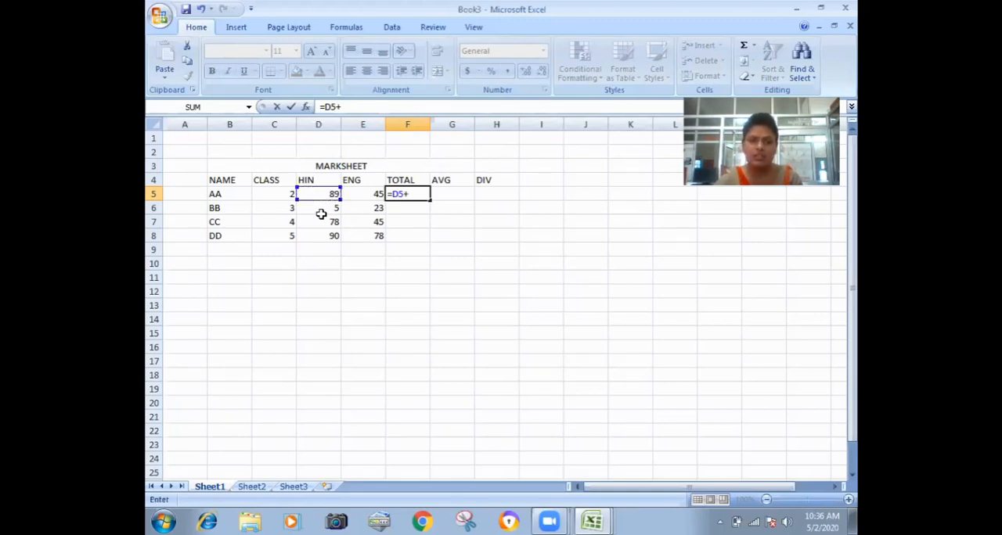
pyautogui.press('Left')
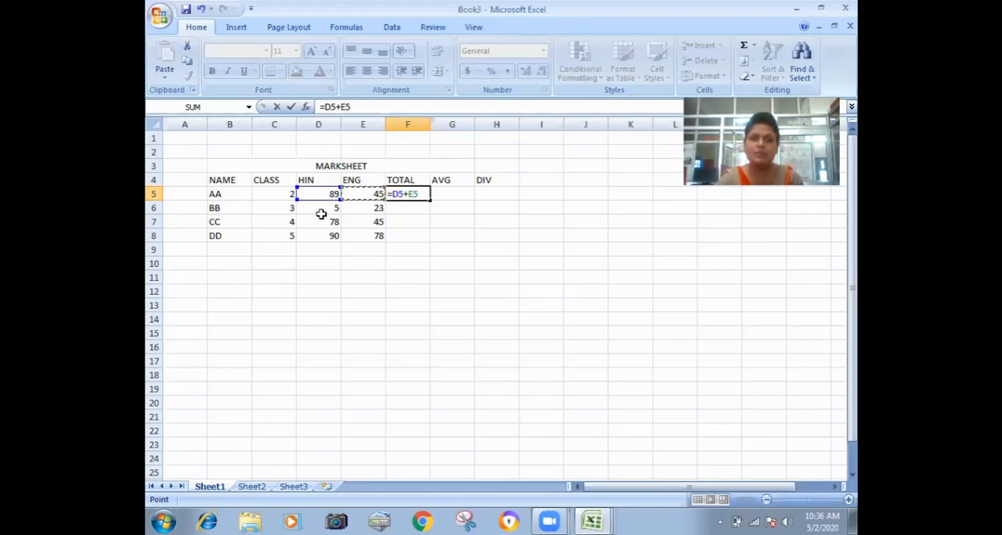
pyautogui.press('Return')
# Calculate student AA's average in cell G5 with the formula =F5/2.
pyautogui.press('Up')
pyautogui.press('Right')
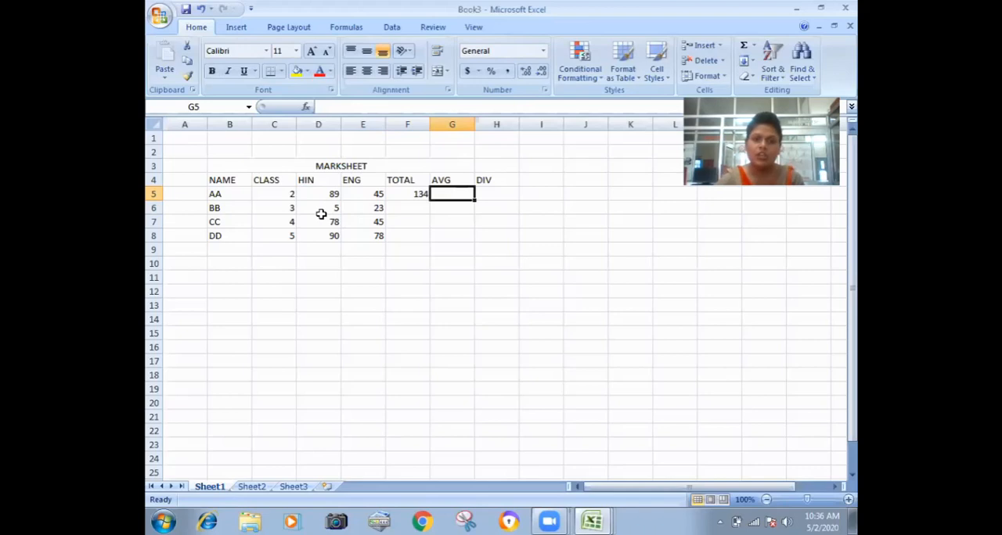
pyautogui.write('=')
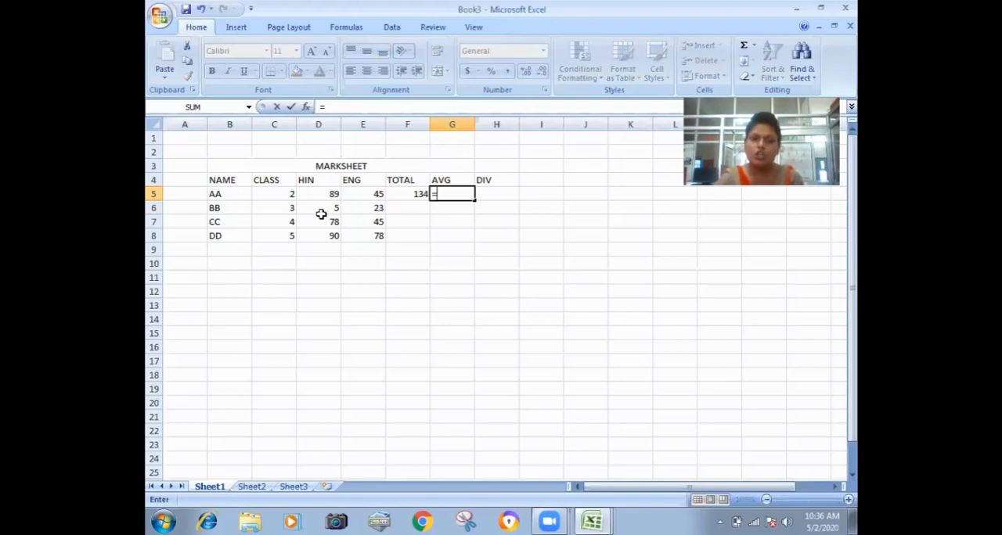
pyautogui.press('Left')
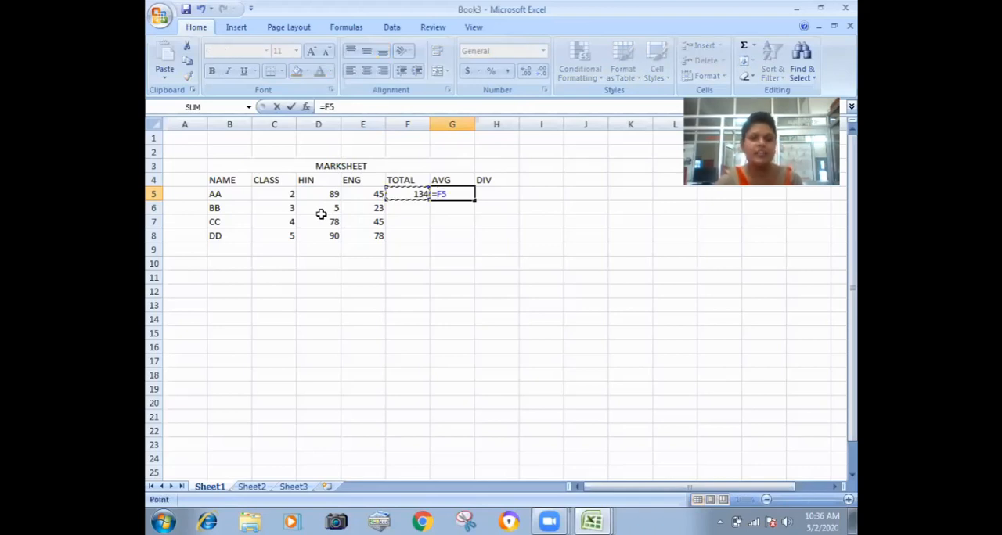
pyautogui.write('/2')
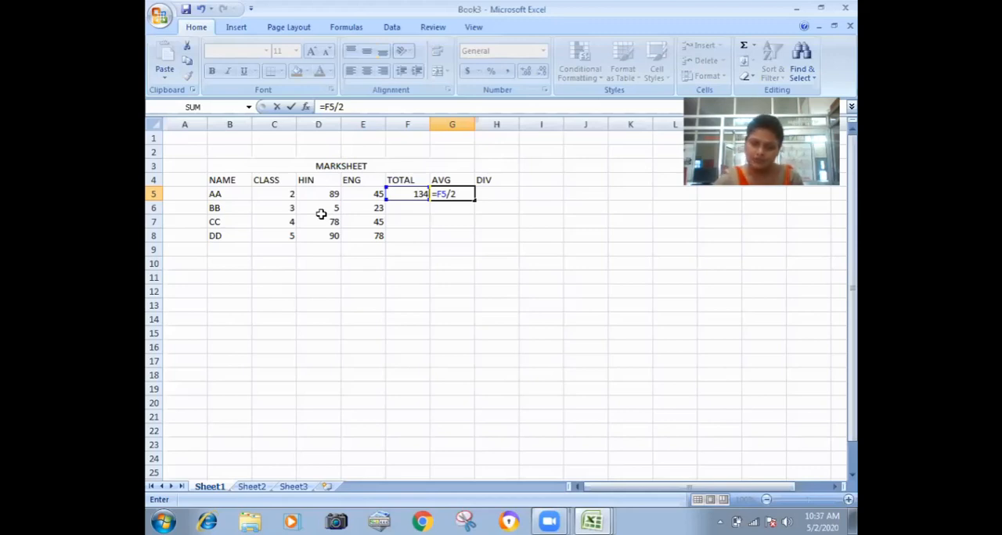
pyautogui.press('Return')
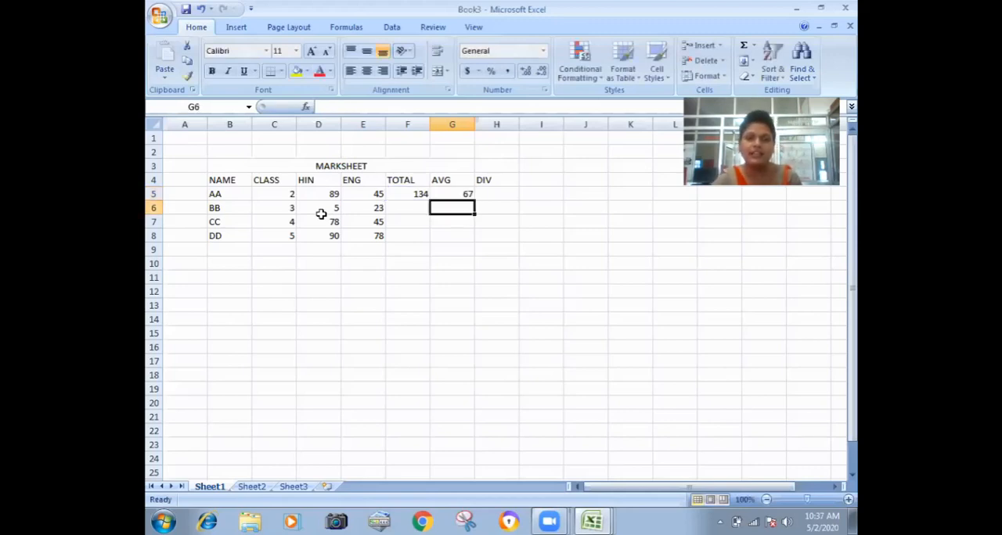
# Start a division formula in cell H5 with an IF that returns "MERIT" when G5>80.
pyautogui.press('Up')
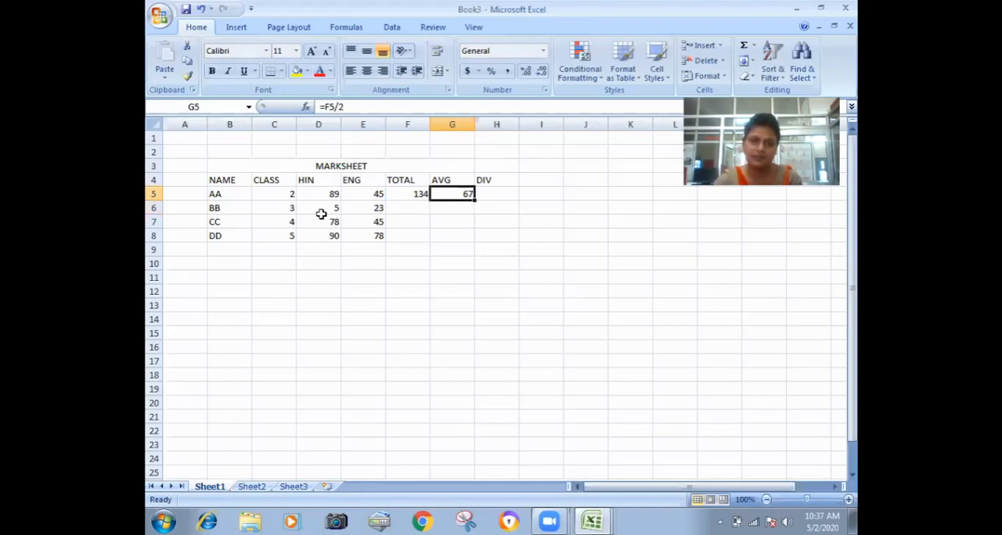
pyautogui.press('Right')
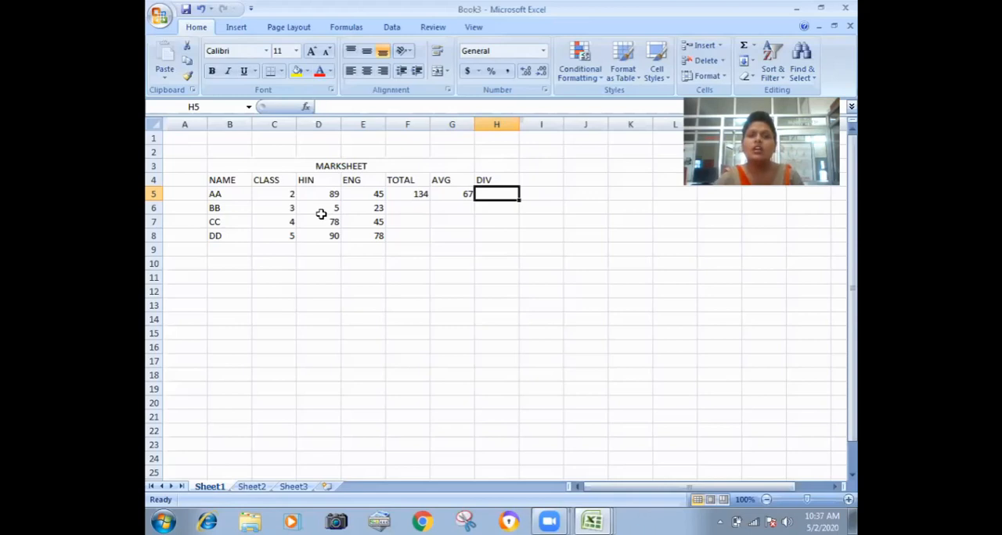
pyautogui.write('=')
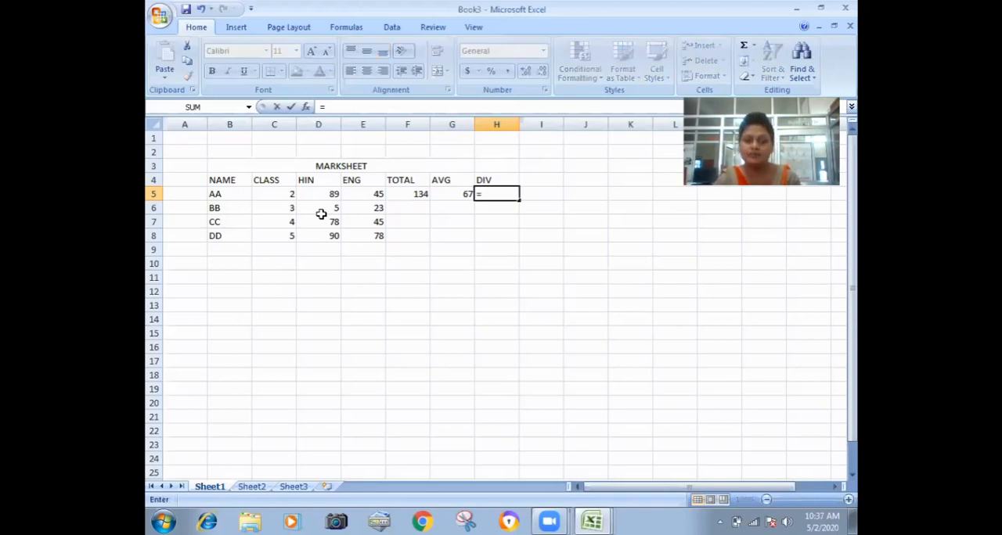
pyautogui.write('IF')
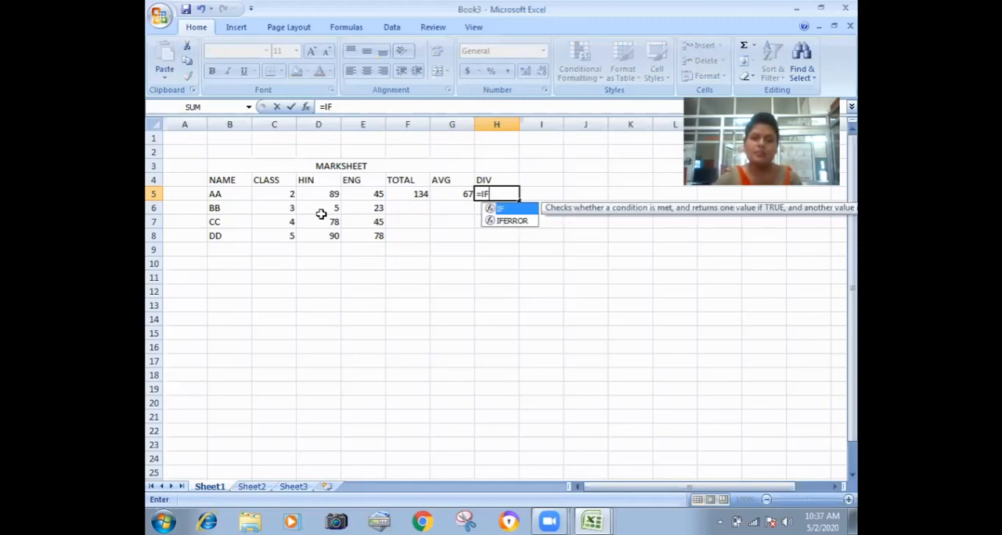
pyautogui.write('(')
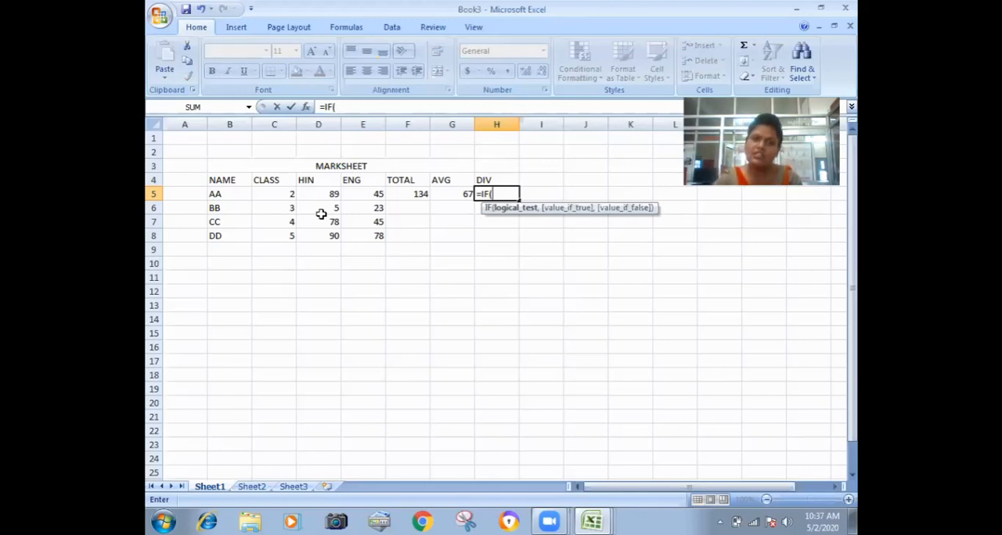
pyautogui.press('Left')
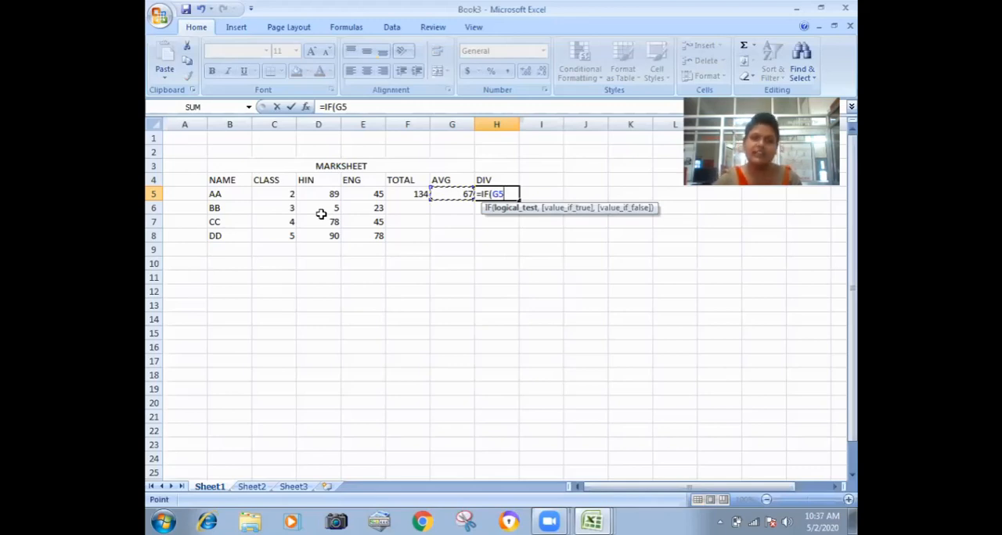
pyautogui.write('>')
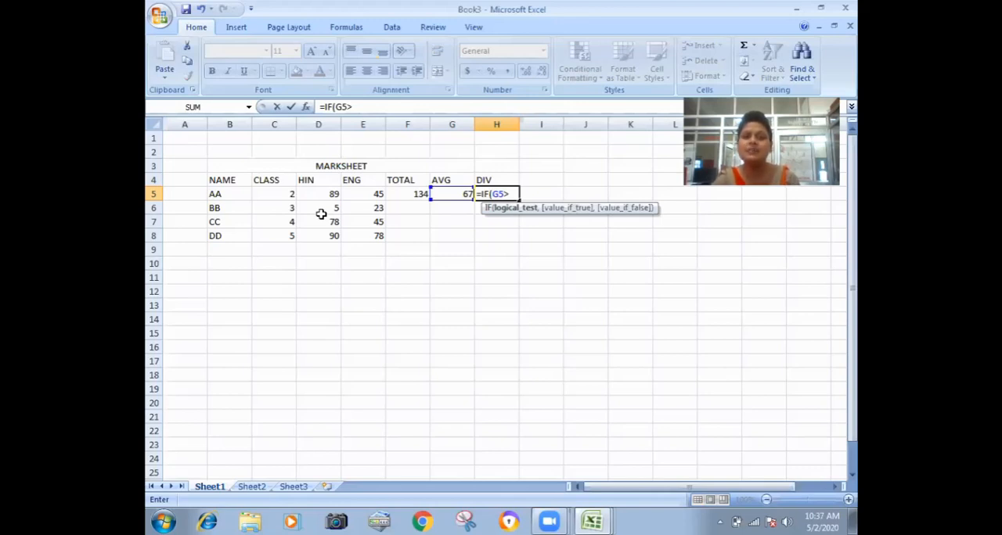
pyautogui.write('8')
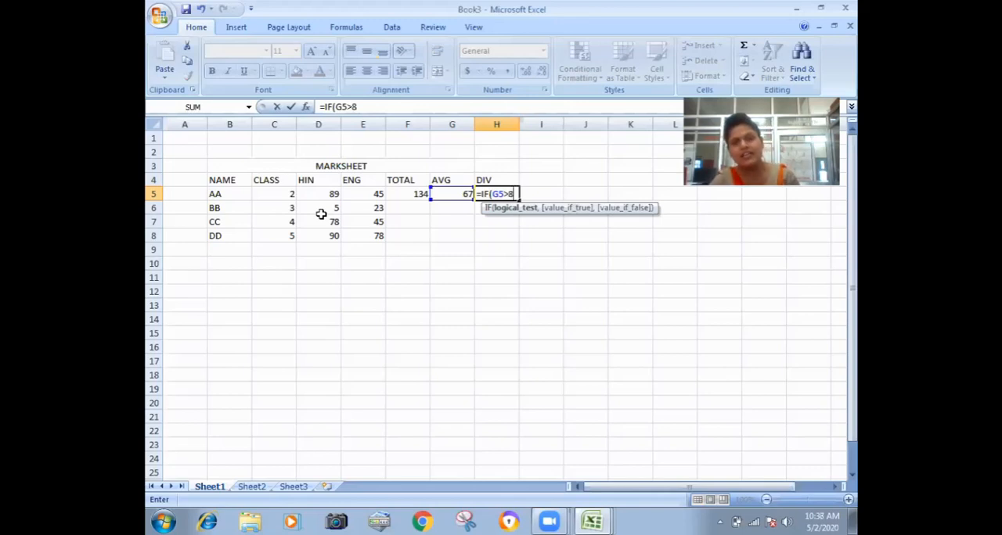
pyautogui.write('0')
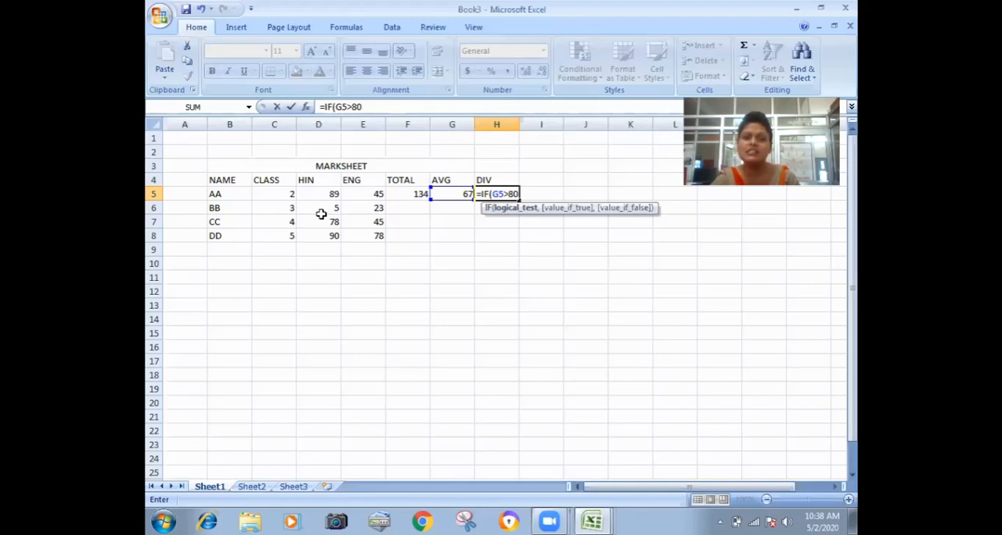
pyautogui.write(',')
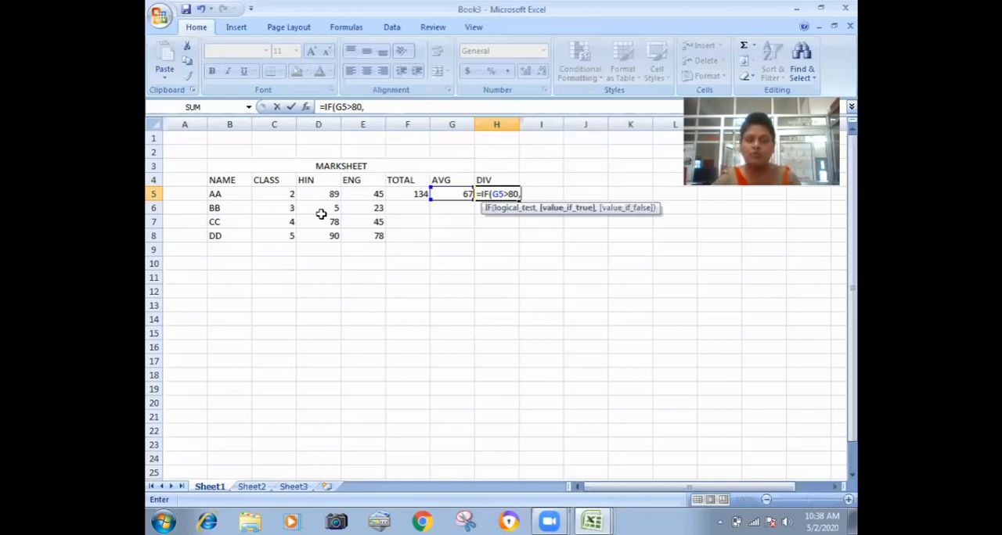
pyautogui.write('"')
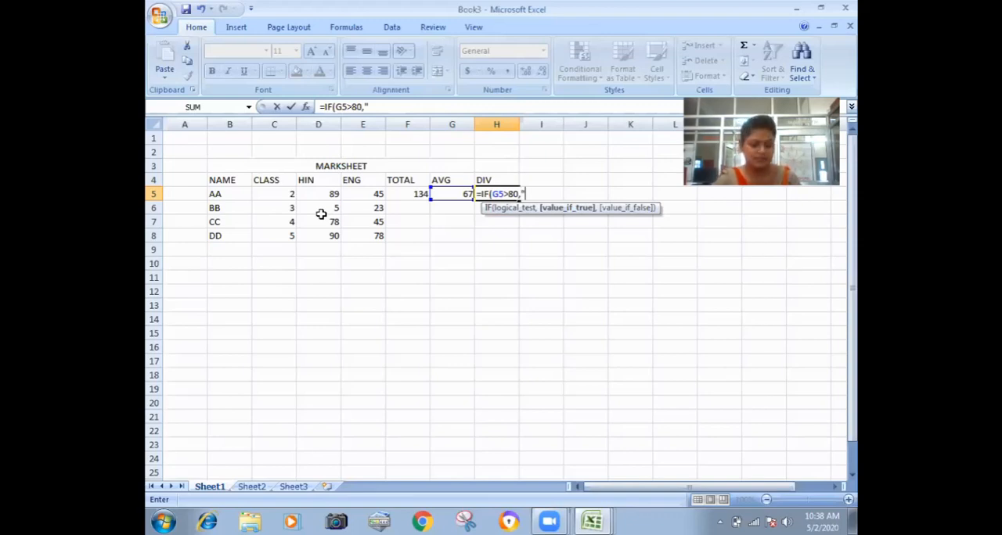
pyautogui.write('MERI')
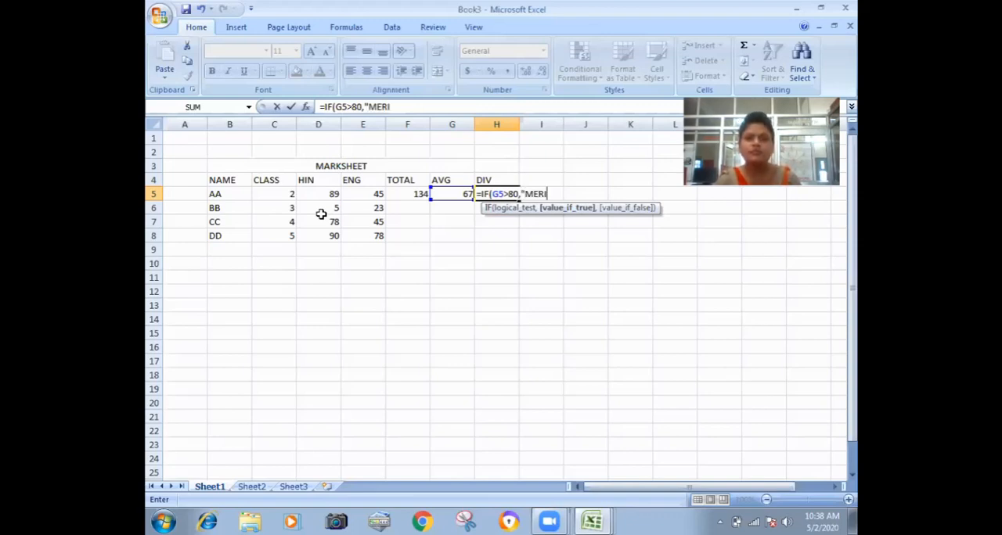
pyautogui.write('T')
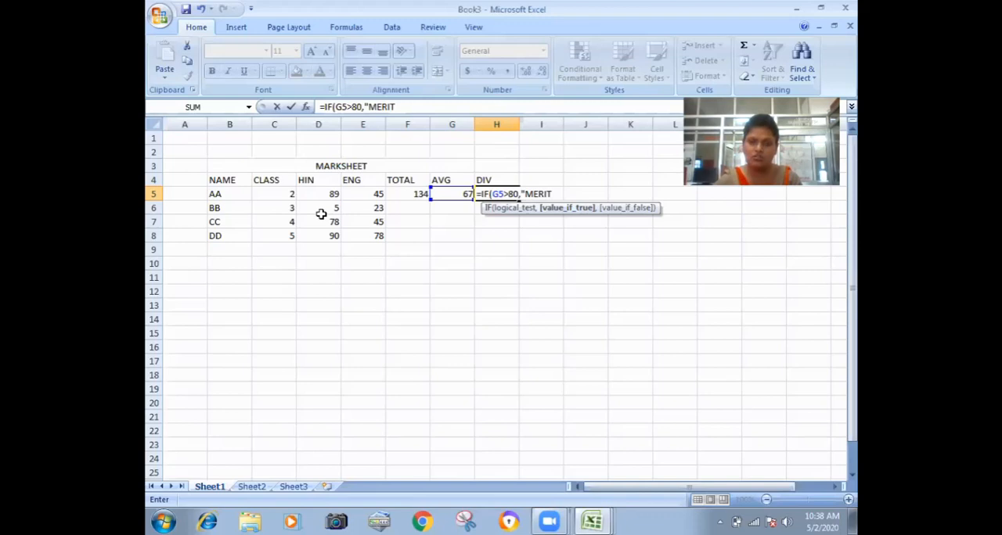
pyautogui.write('"')
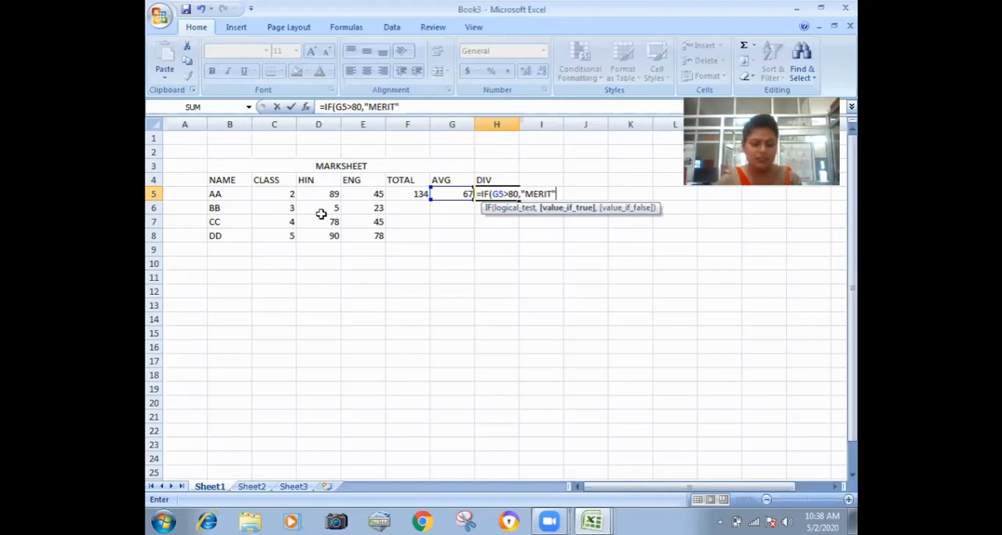
pyautogui.write(',IF(')
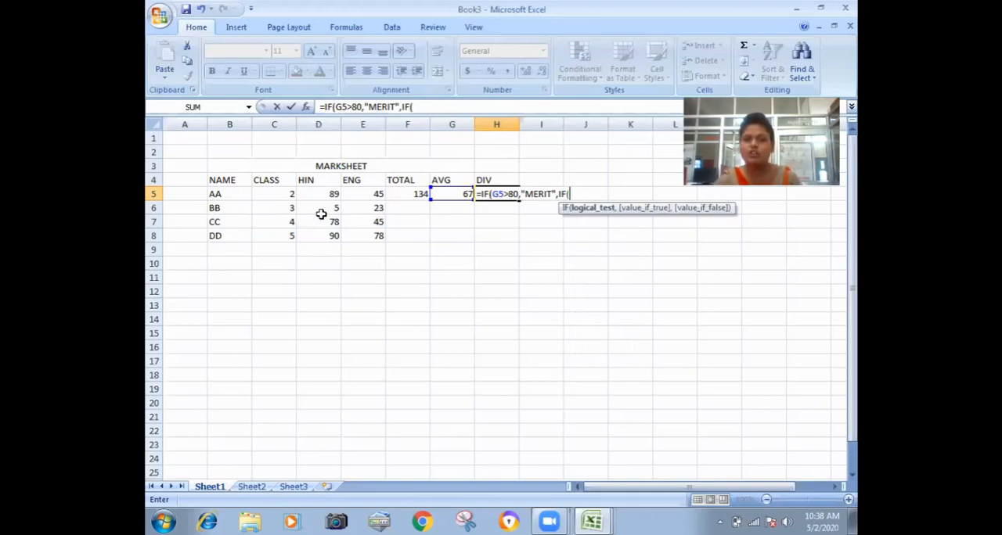
# Add a nested IF to the H5 formula that returns "FIRST" when G5>=70.
pyautogui.press('Left')
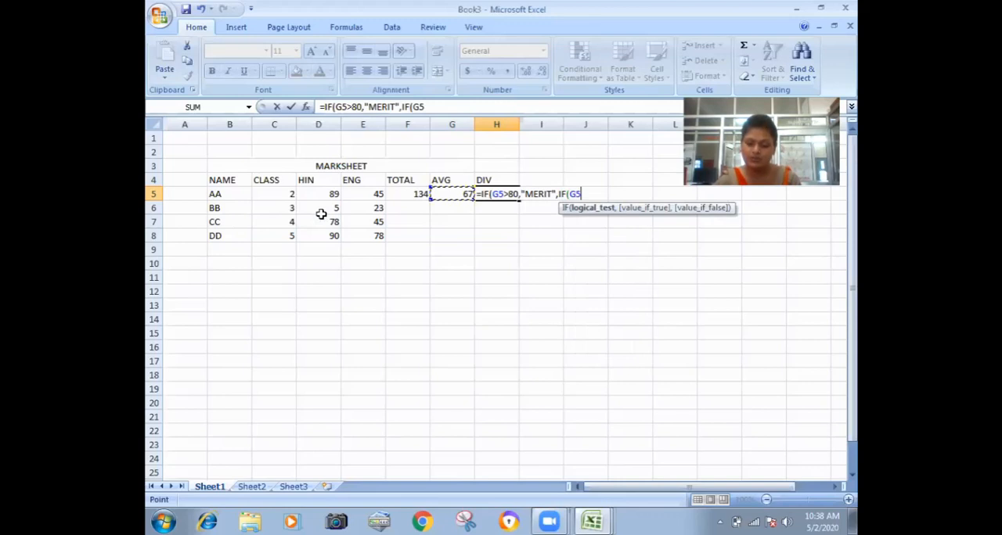
pyautogui.write('>')
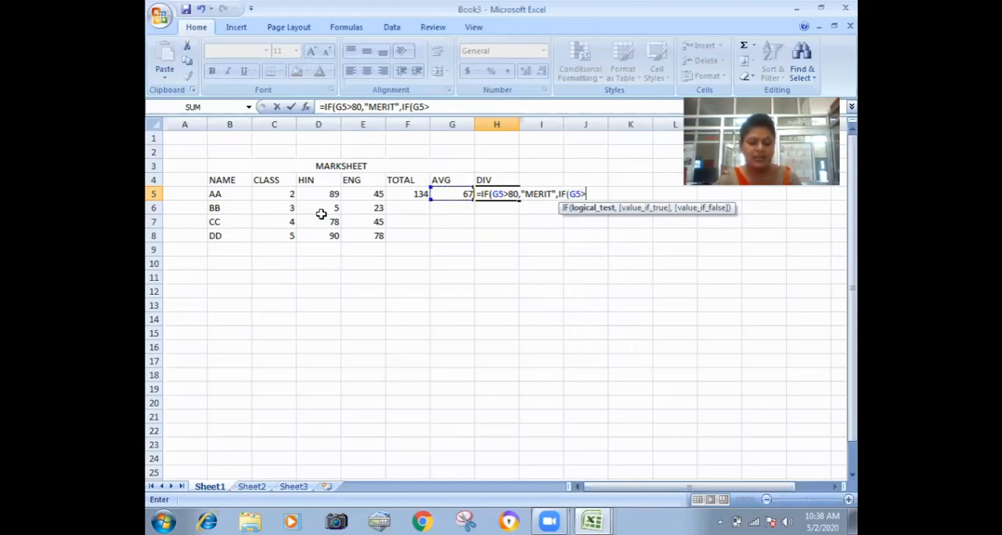
pyautogui.write('=70')
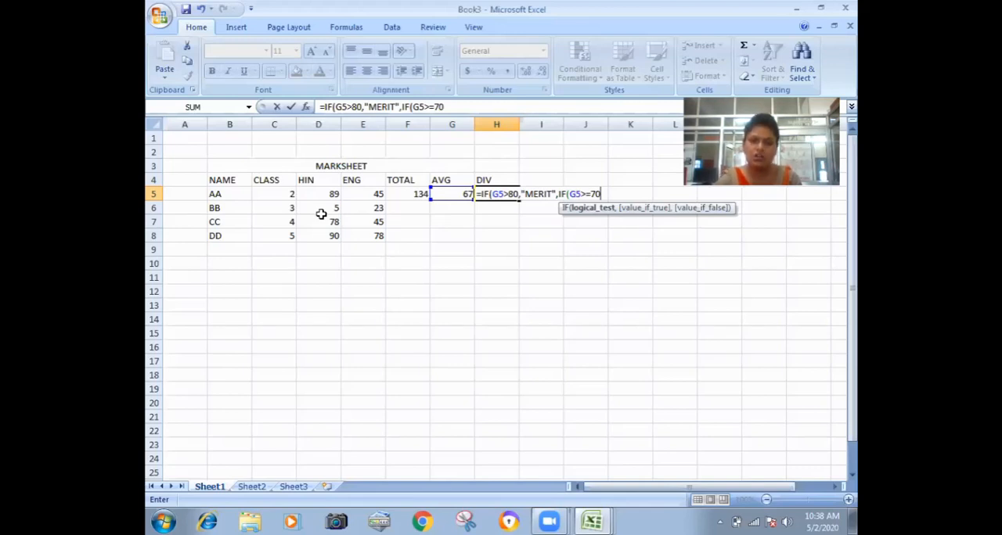
pyautogui.write(',')
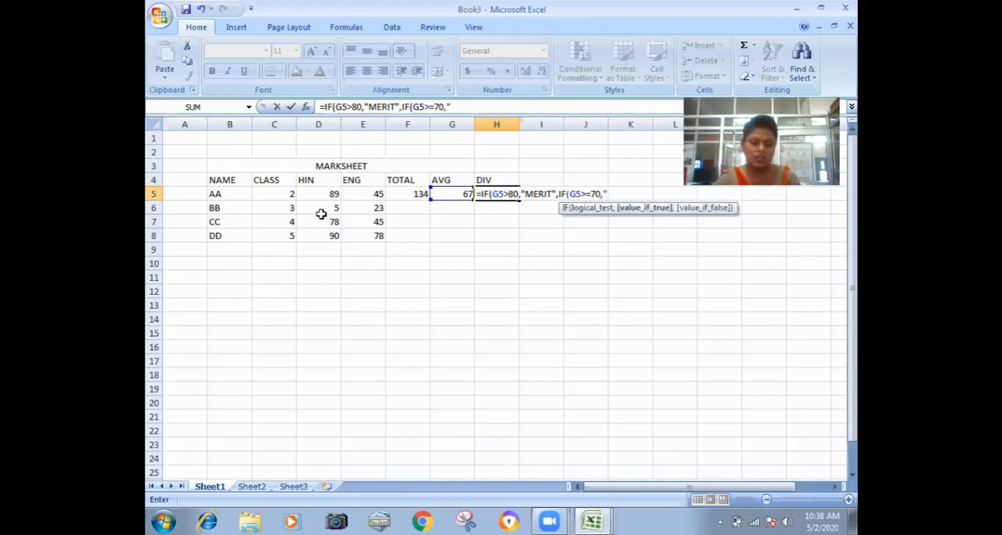
pyautogui.write('"F')
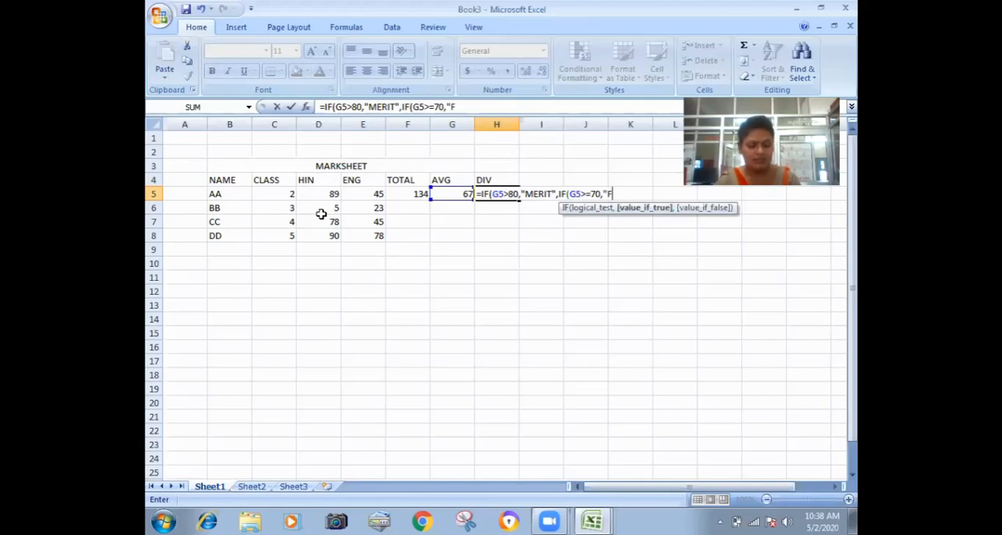
pyautogui.write('IRST')
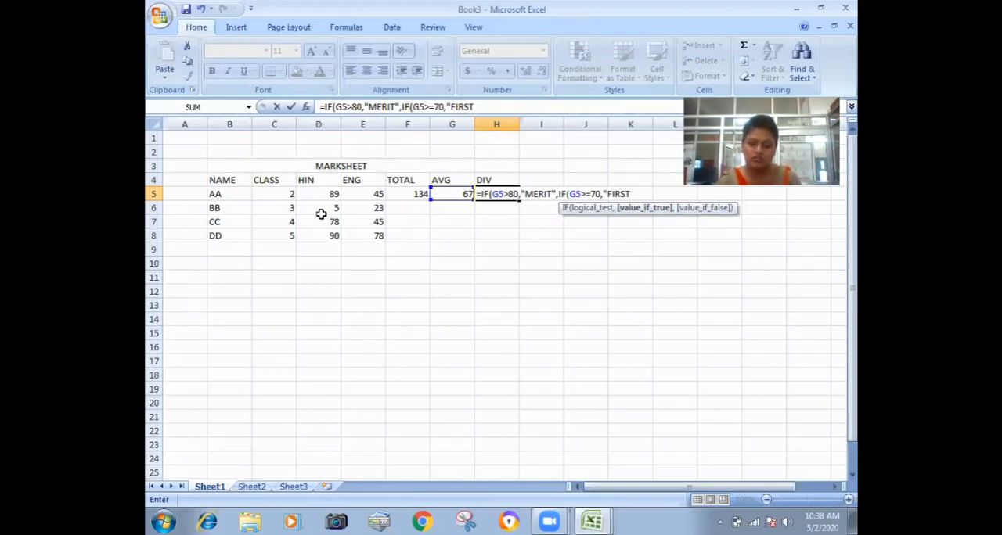
pyautogui.write('",IF')
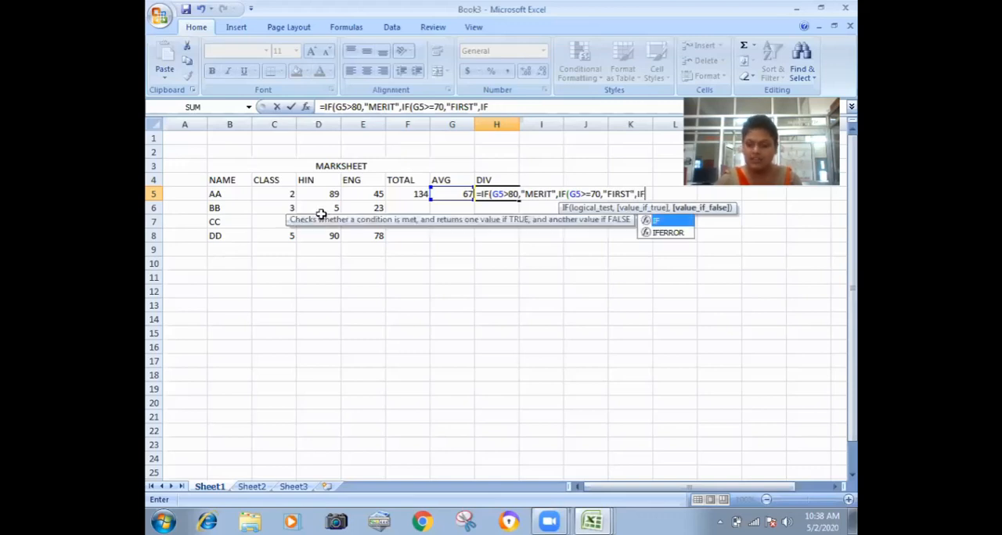
pyautogui.write('(')
# Nest another IF in the H5 formula that returns "SEC" when G5>=60.
pyautogui.press('Left')
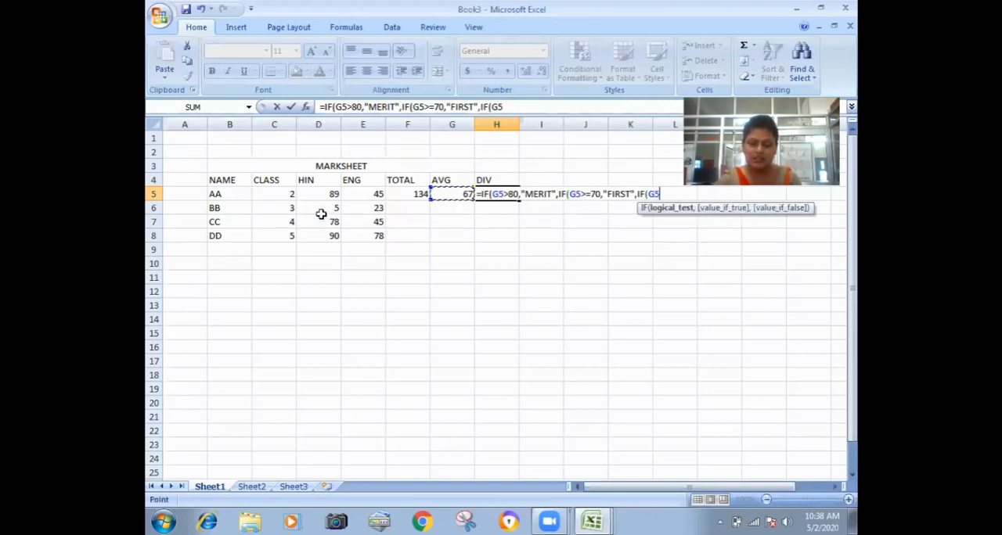
pyautogui.write('>')
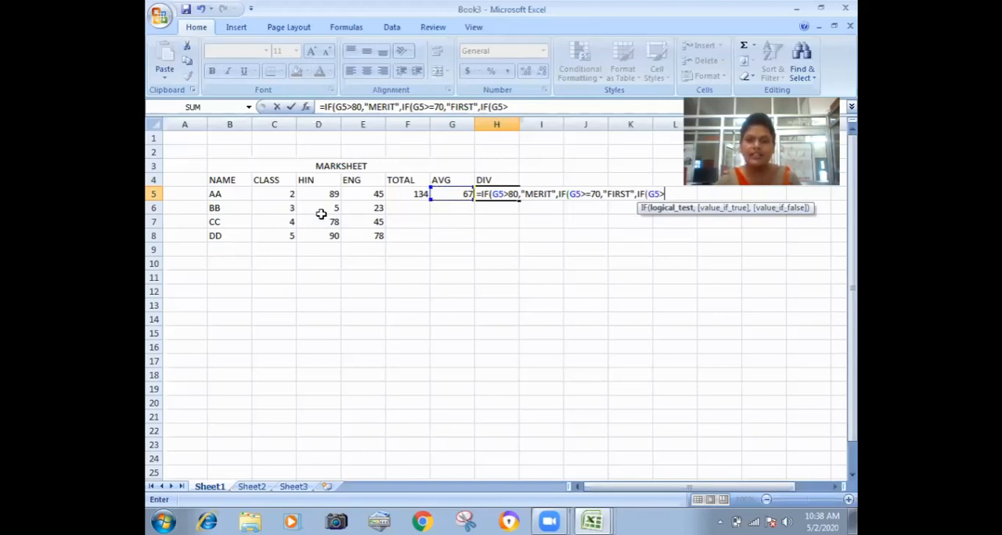
pyautogui.write('=6')
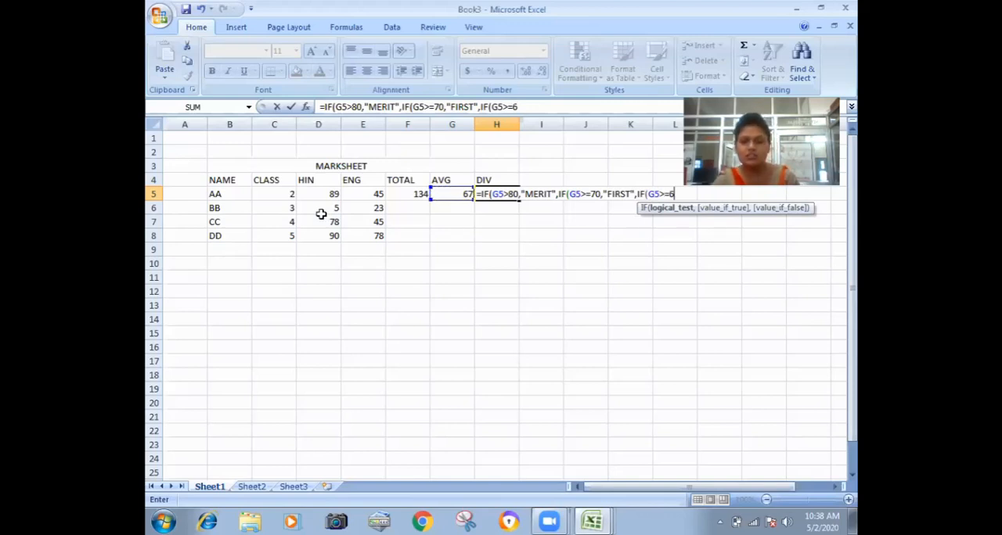
pyautogui.write('0,')
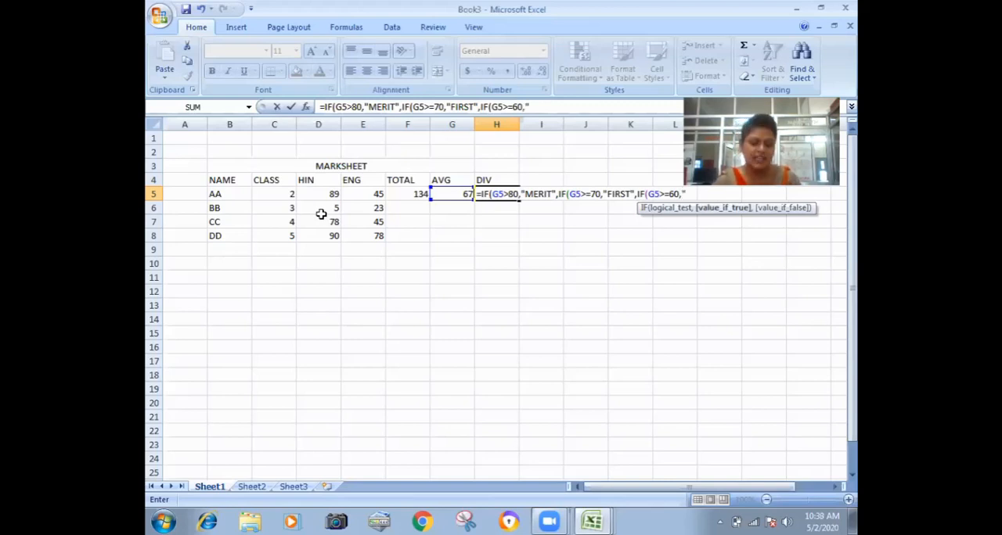
pyautogui.write('"SE')
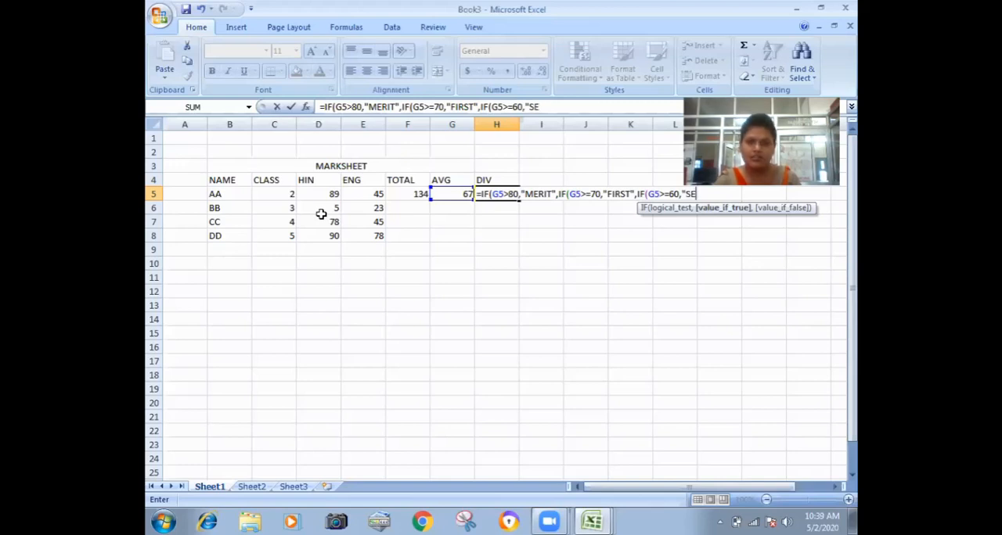
pyautogui.write('C",IF')
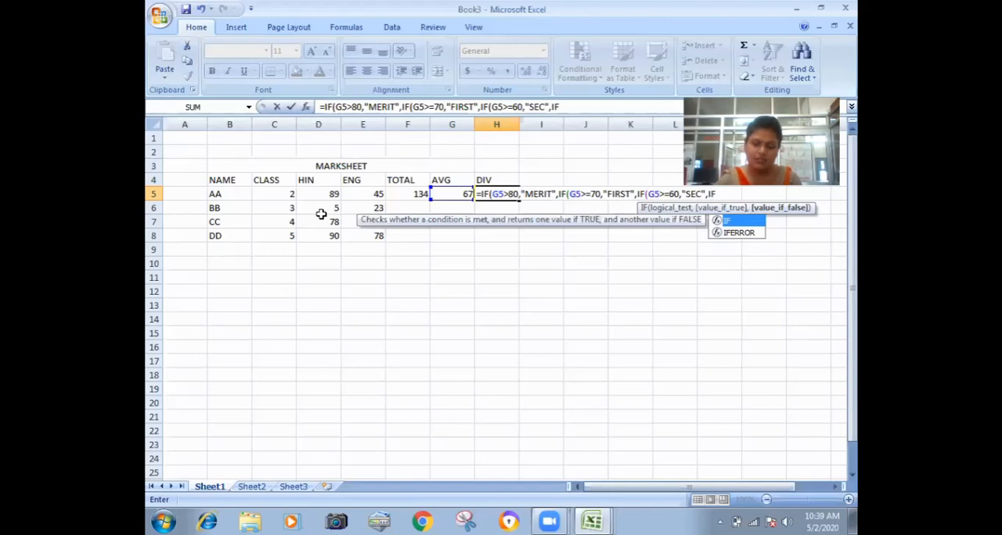
pyautogui.write('(')
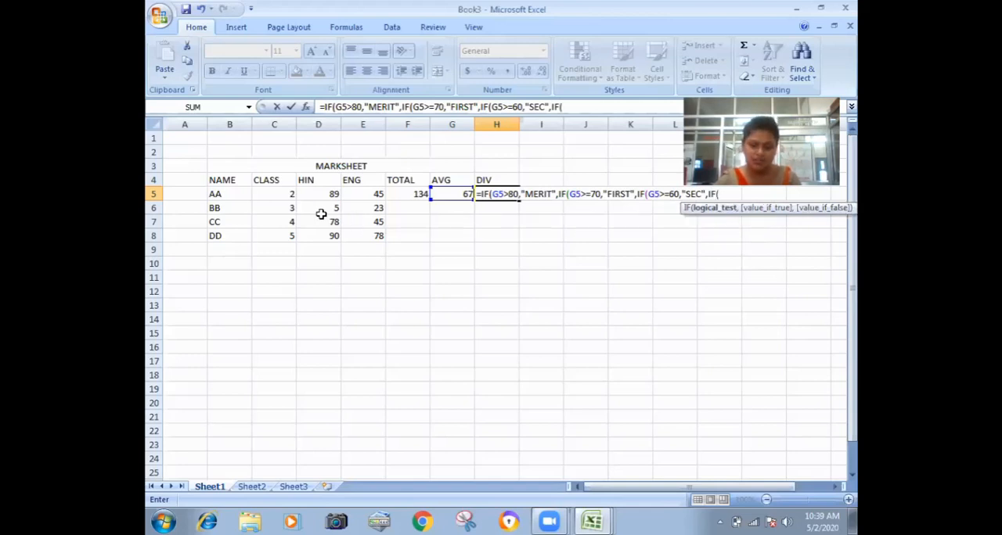
# Nest a further IF in the H5 formula that returns "THIRD" when G5>=50.
pyautogui.press('Left')
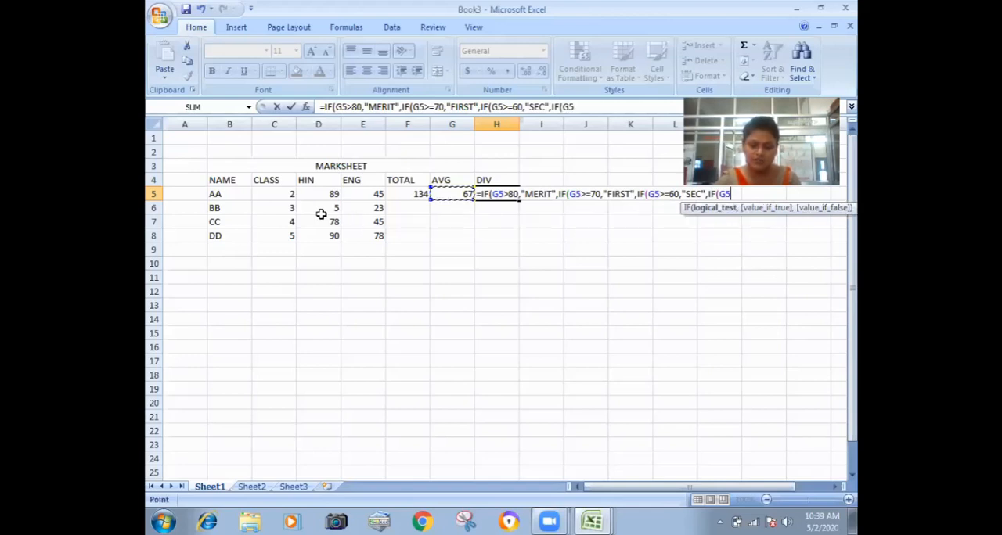
pyautogui.write('>')
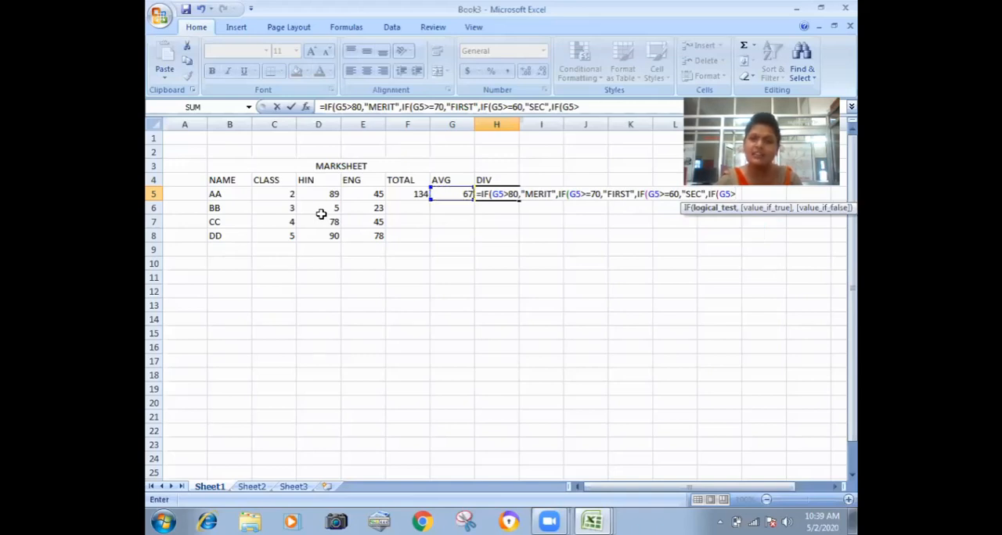
pyautogui.write('=50')
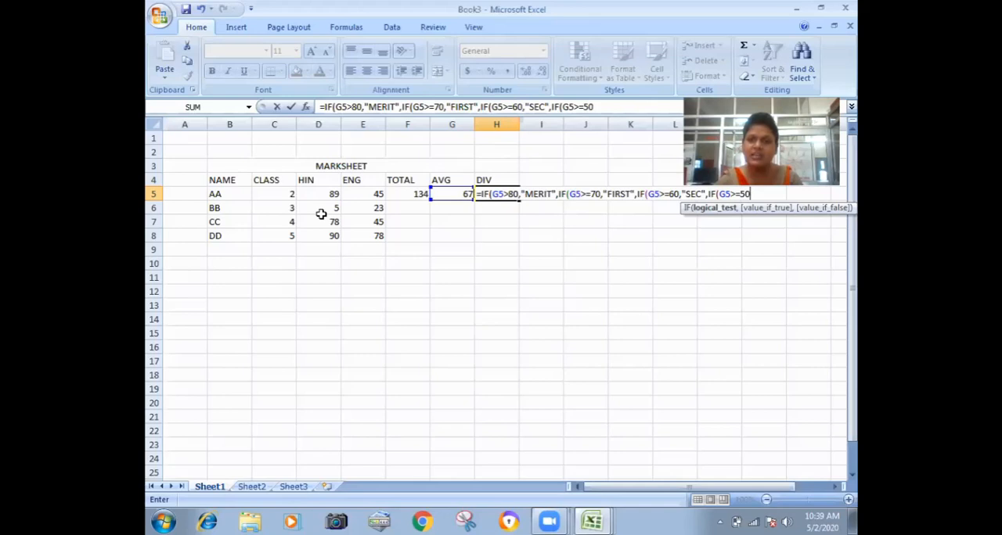
pyautogui.write(',')
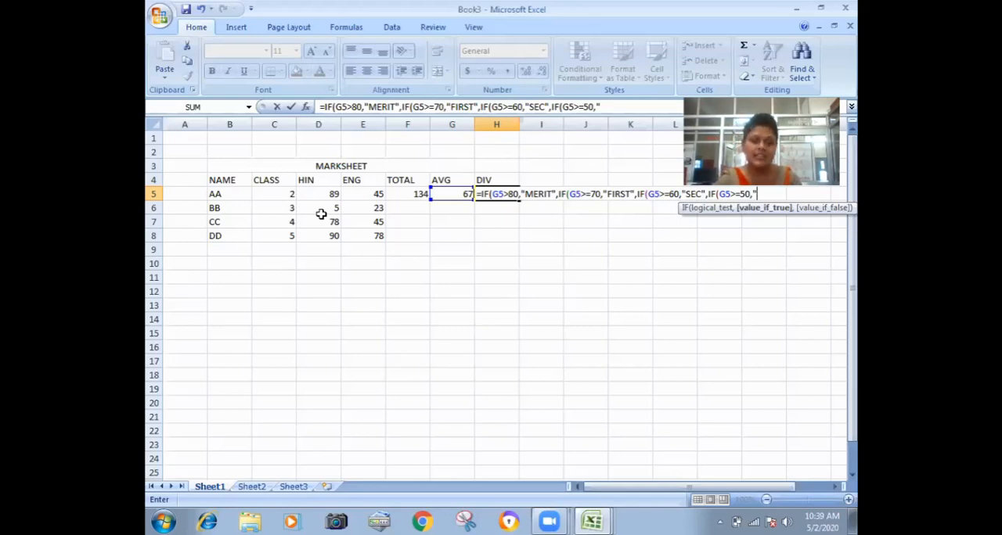
pyautogui.write('TH')
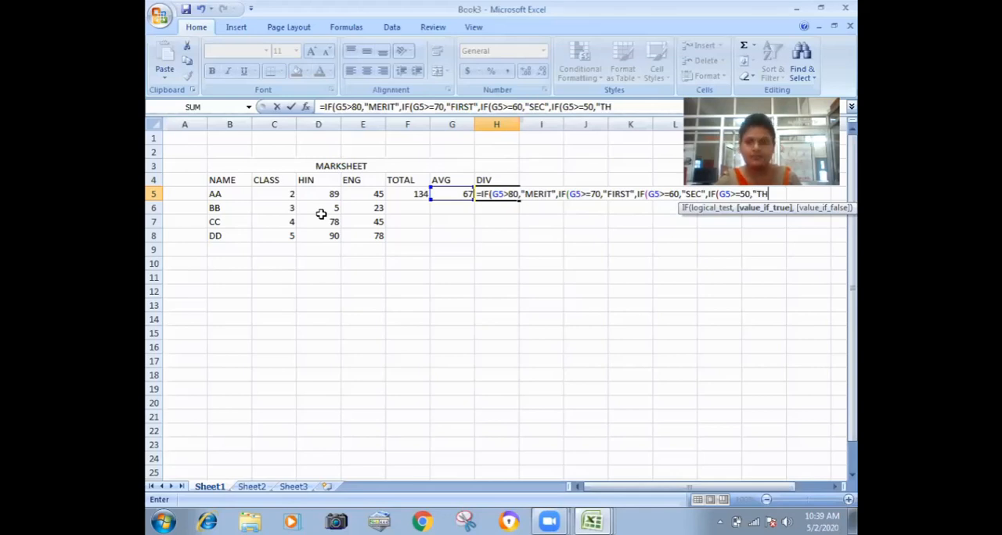
pyautogui.write('IRD')
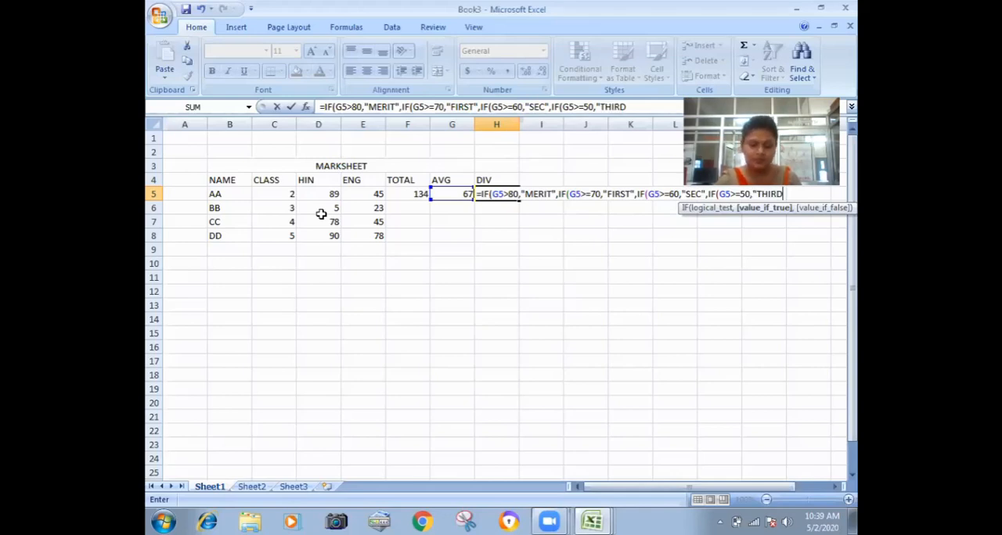
pyautogui.write('",IF')
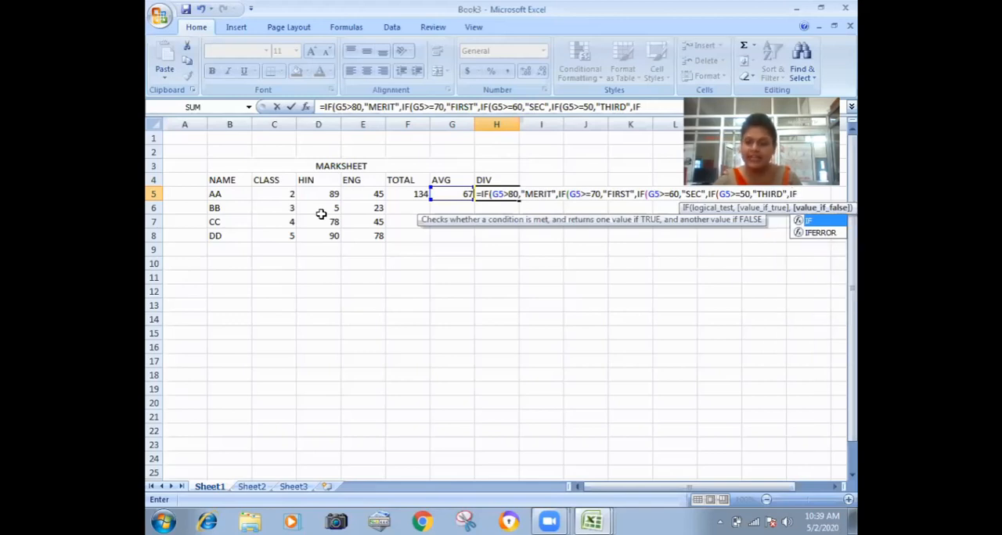
pyautogui.write('(')
# Extend the H5 formula with a nested IF that returns "PASS" when G5>=35.
pyautogui.press('Left')
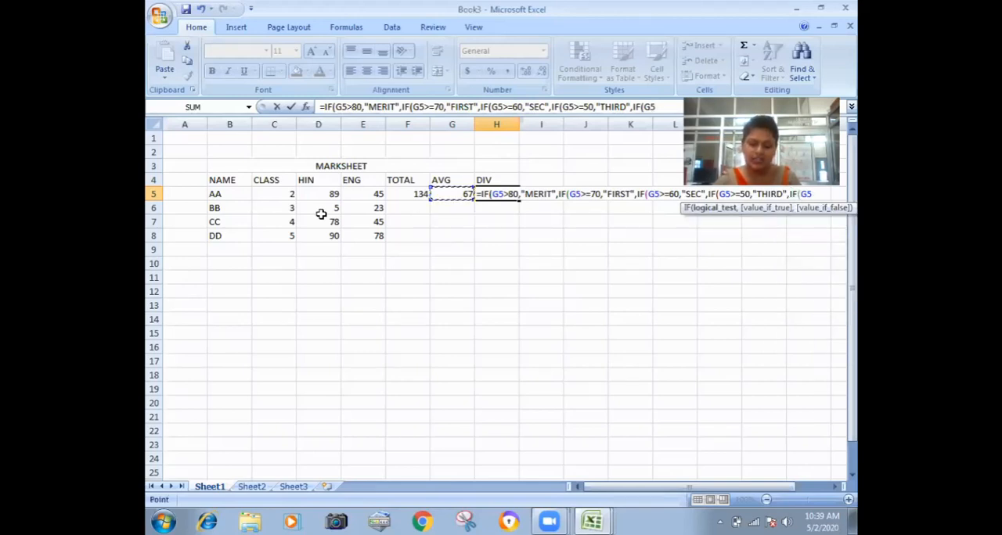
pyautogui.write('>=3')
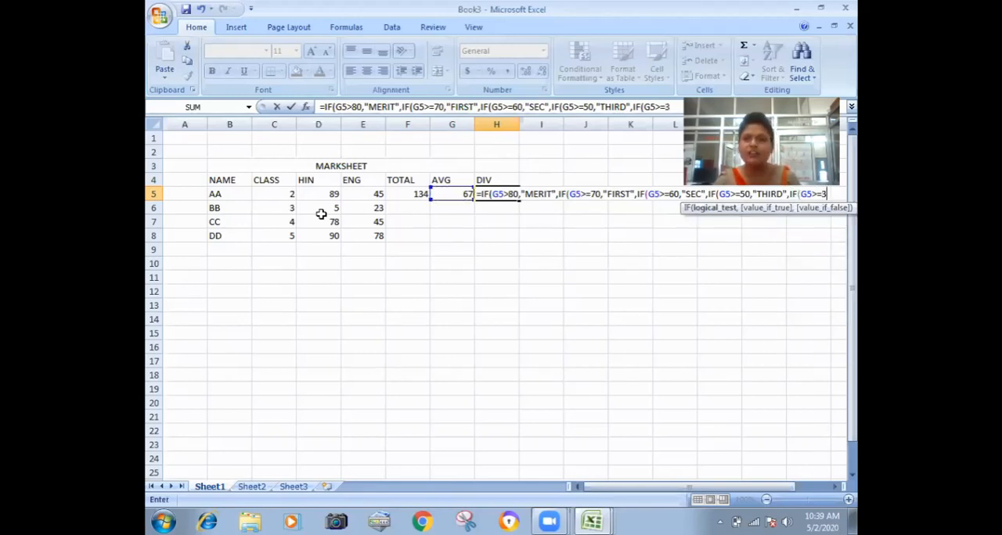
pyautogui.write('5')
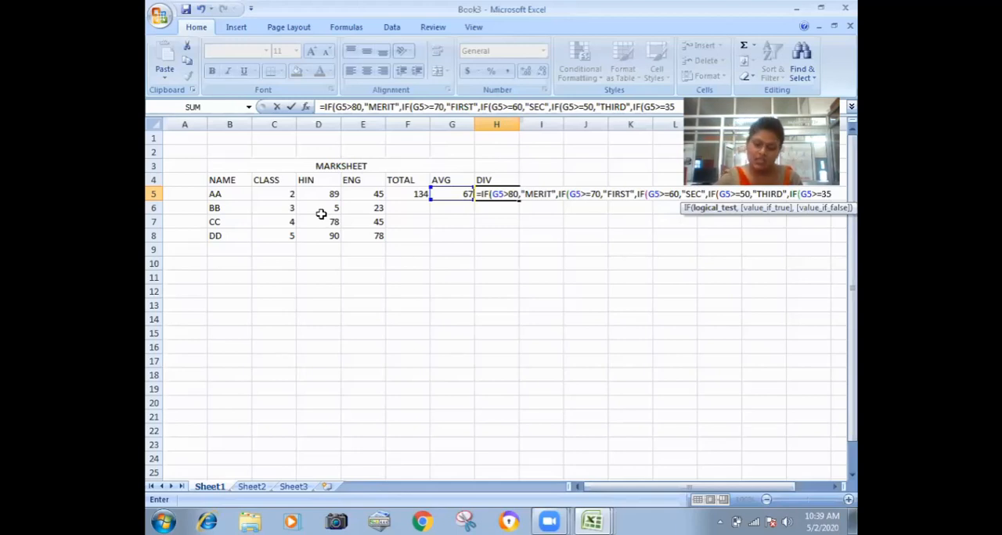
pyautogui.write(',')
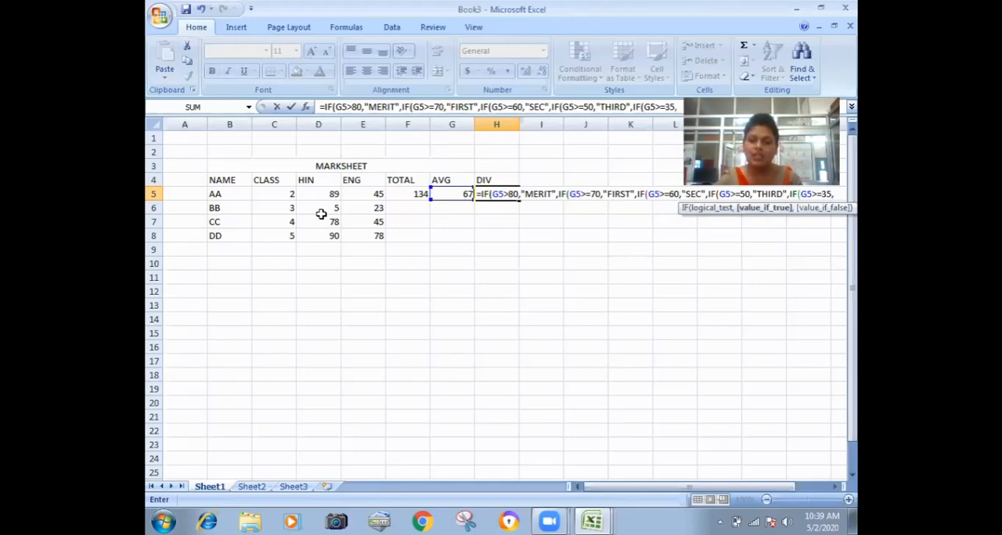
pyautogui.write('"')
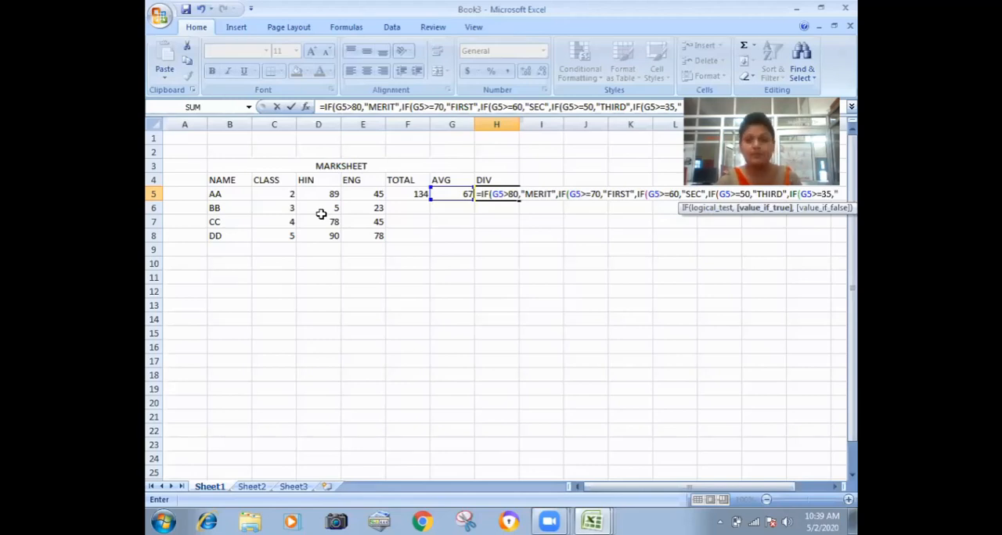
pyautogui.write('PASS",')
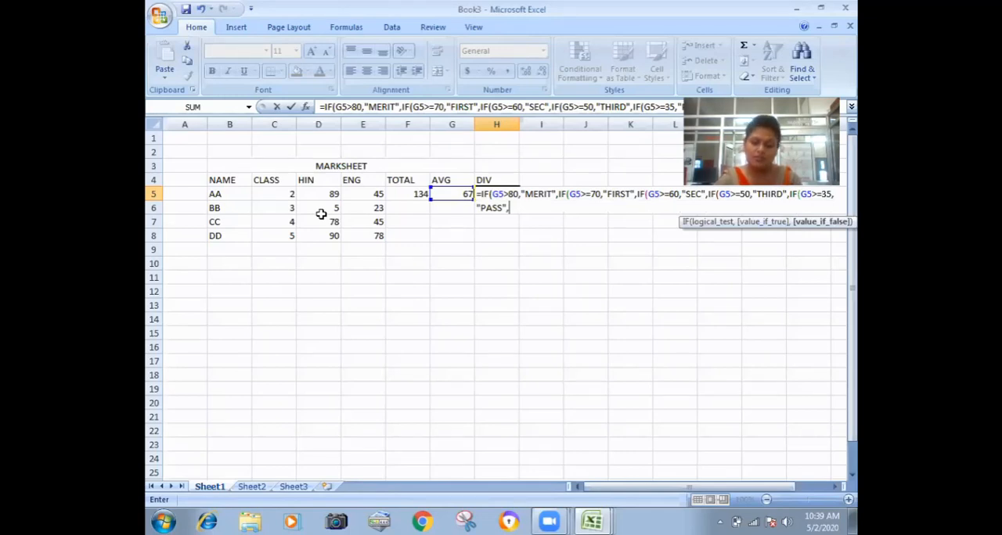
pyautogui.write('IF(')
# Add a last nested IF to the H5 formula that returns "FAIL" when G5<=35.
pyautogui.press('Left')
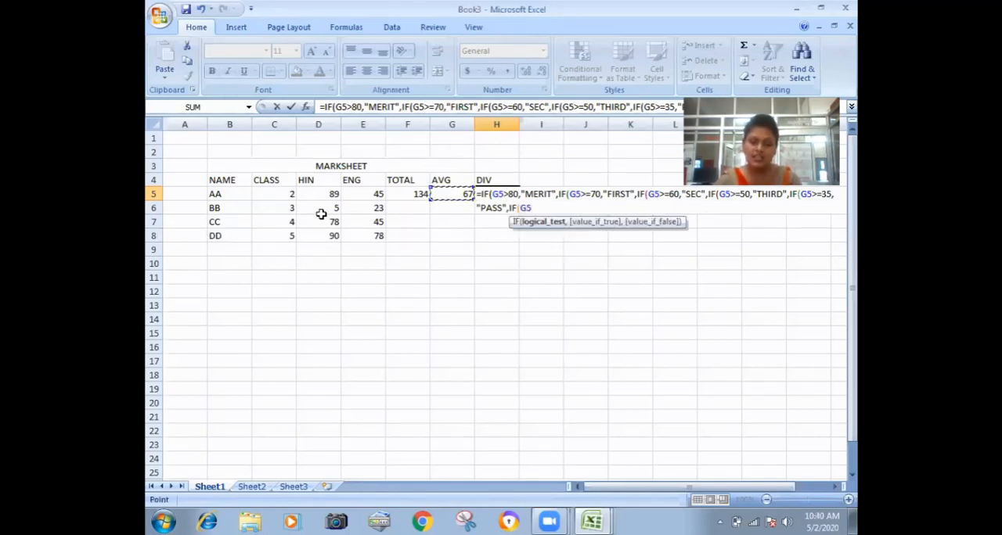
pyautogui.write('<')
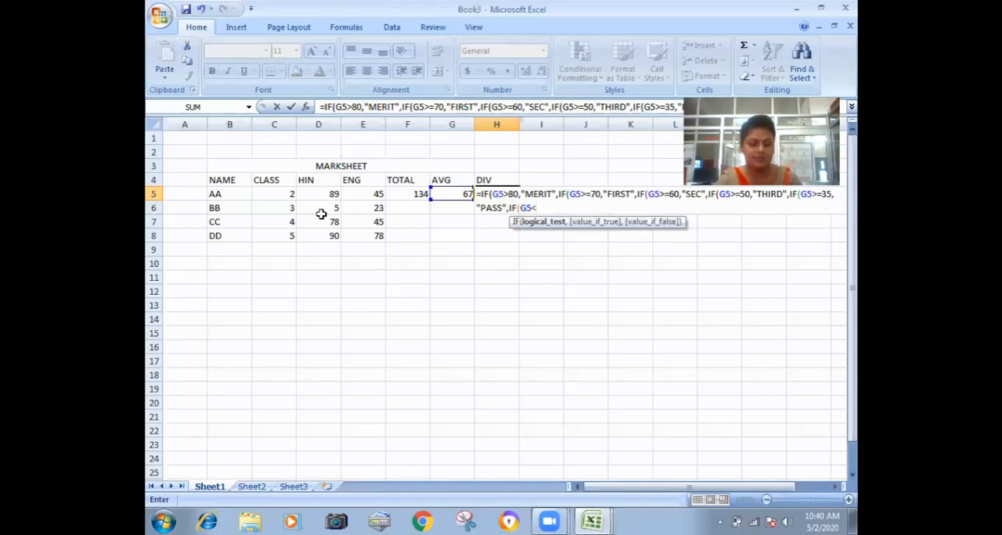
pyautogui.write('=3')
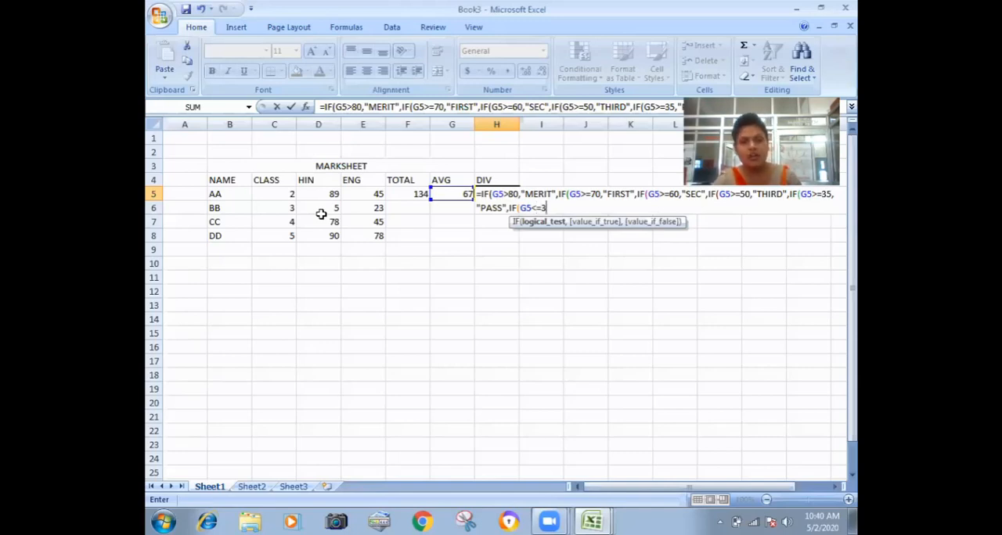
pyautogui.write('5')
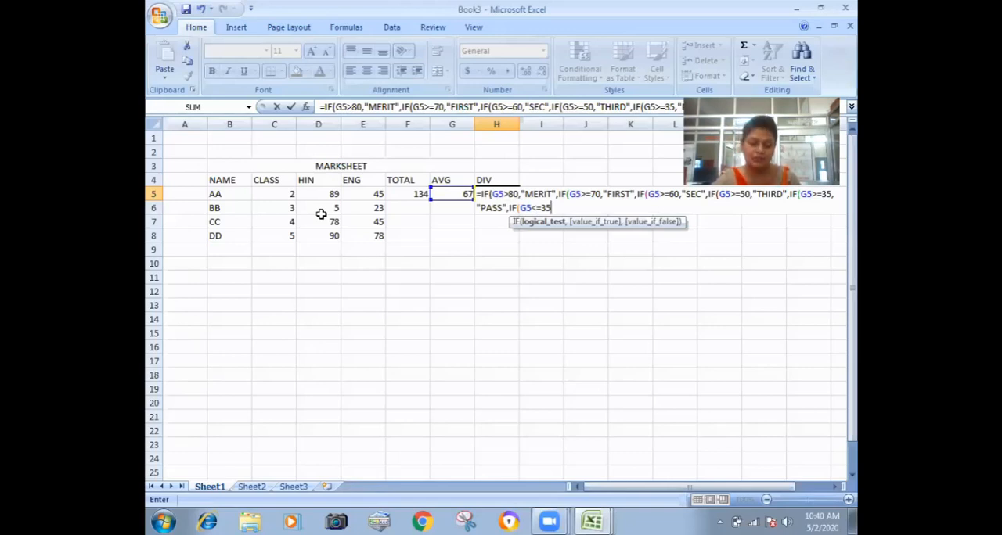
pyautogui.write(',"')
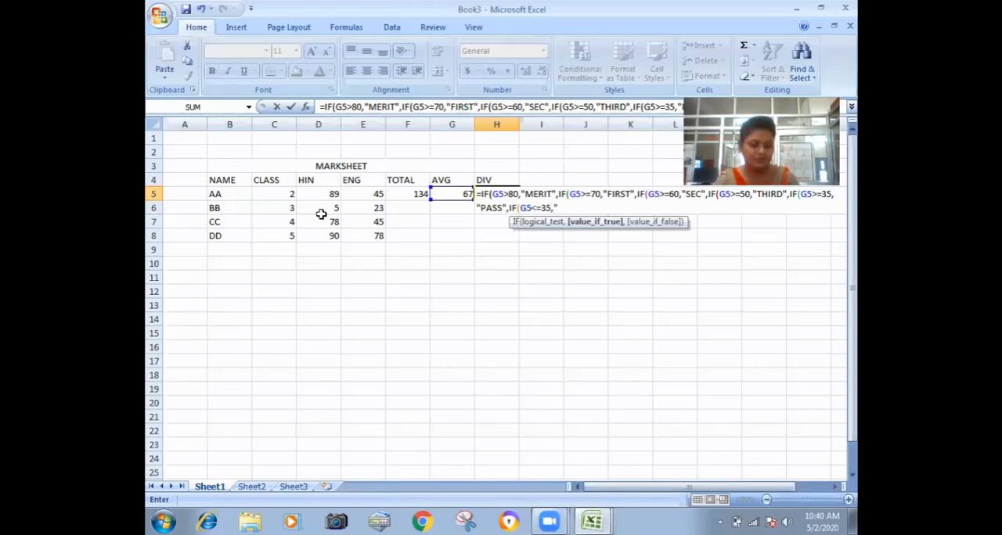
pyautogui.write('FA')
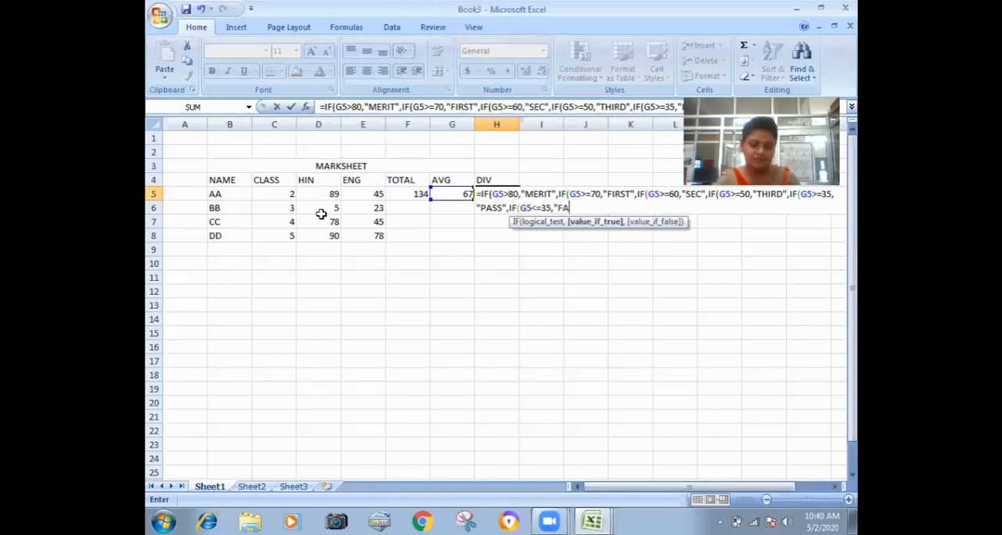
pyautogui.write('IL')
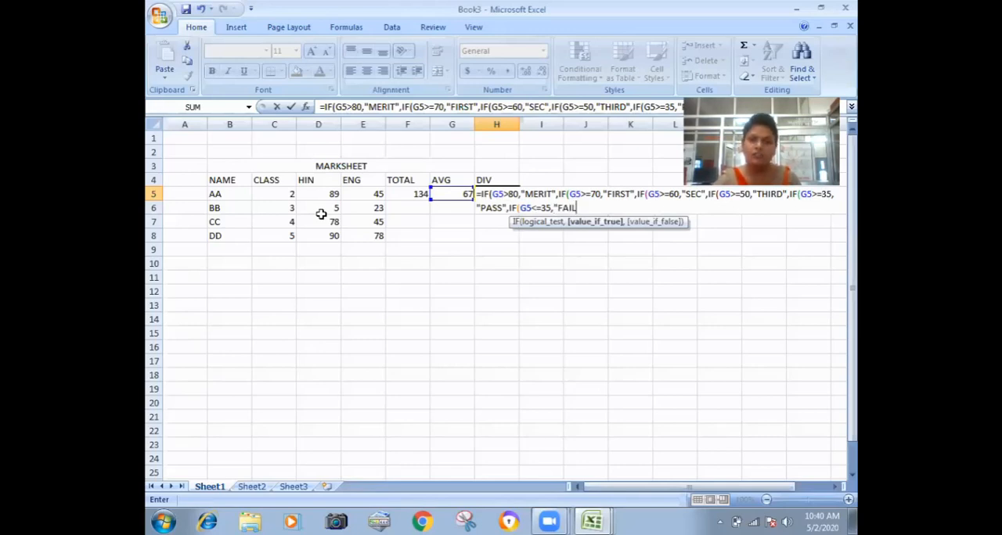
pyautogui.write('")')
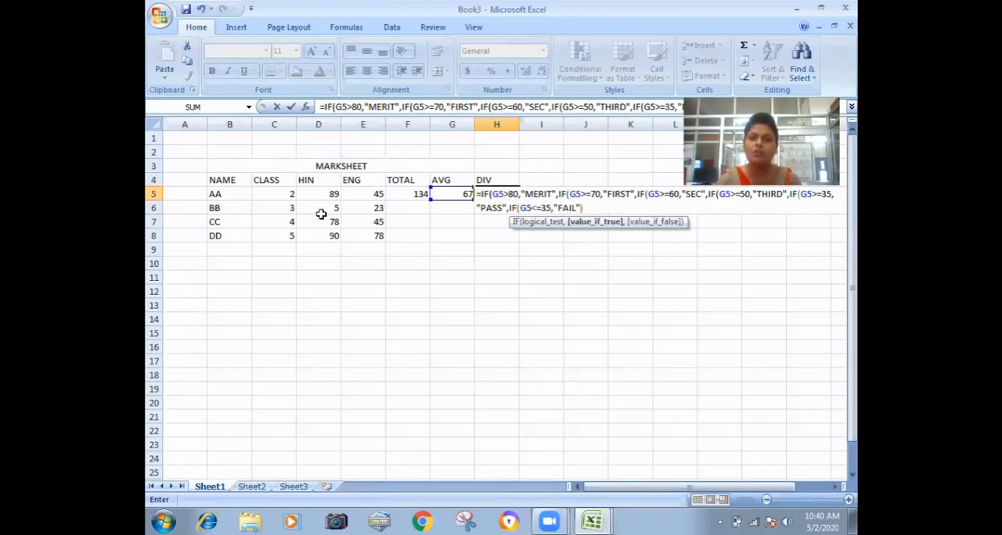
pyautogui.write(')))')
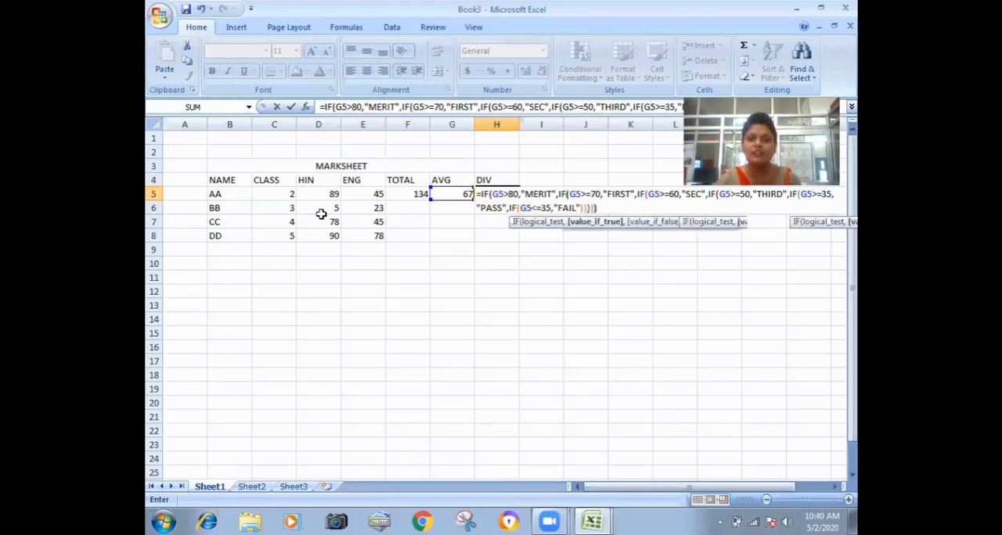
pyautogui.write('))')
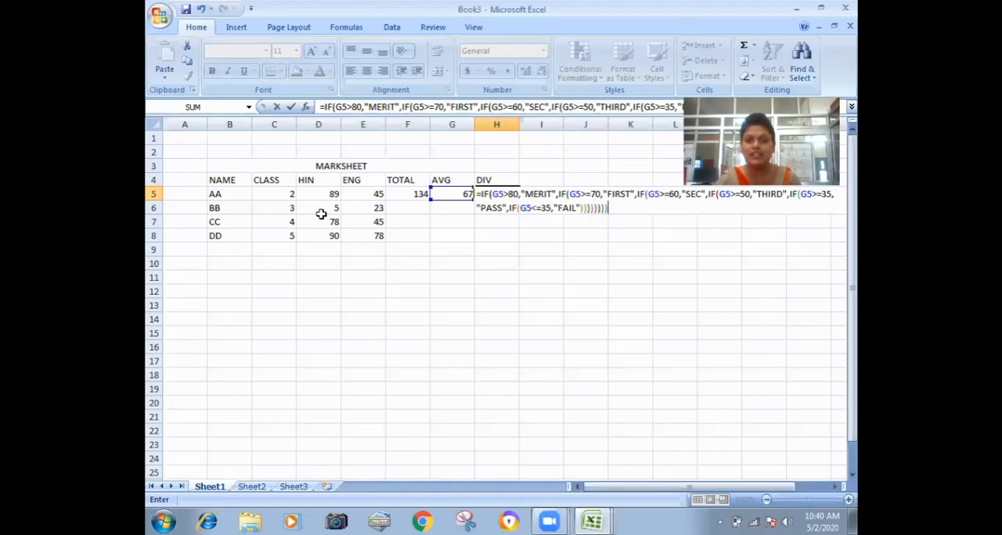
# Close all the nested IF parentheses and commit the division formula in H5.
pyautogui.press('Return')
pyautogui.press('Return')
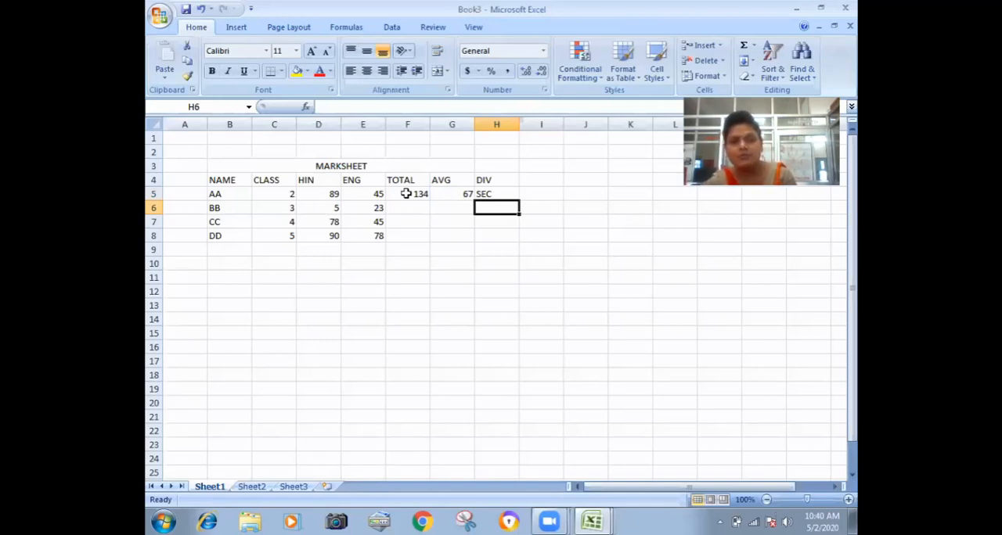
# Fill the total formula from F5 down to F8 for the remaining students.
pyautogui.moveTo(406, 193); pyautogui.dragTo(480, 195)
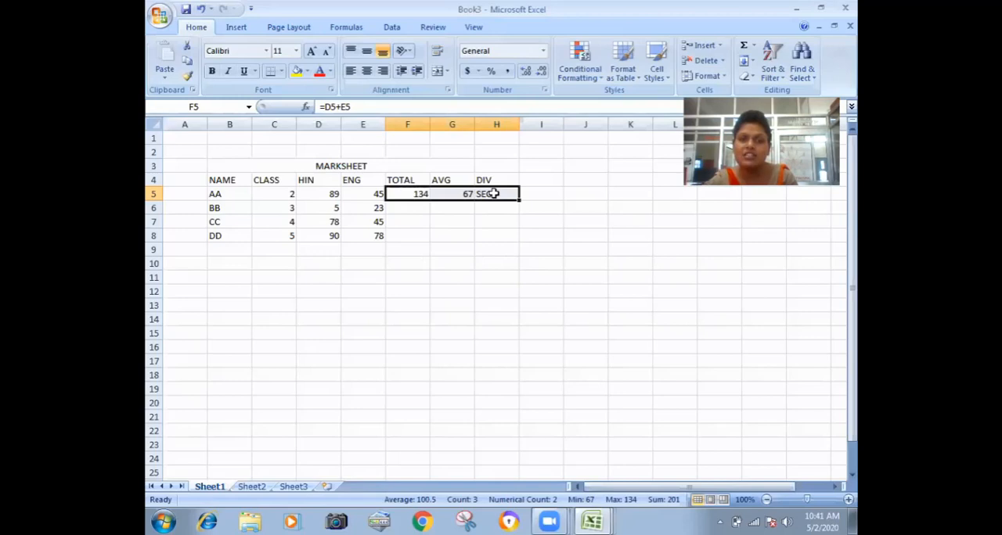
pyautogui.click(492, 247)
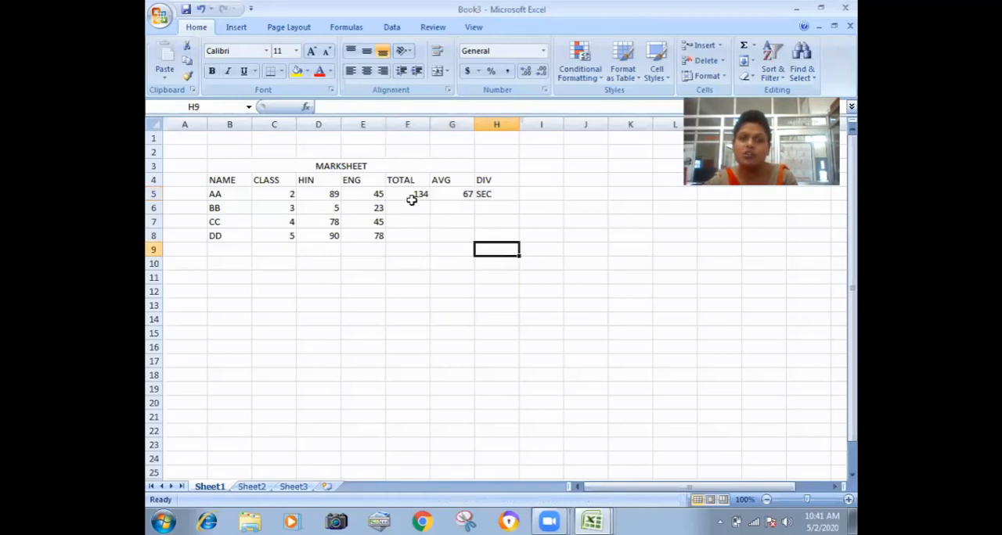
pyautogui.click(413, 195)
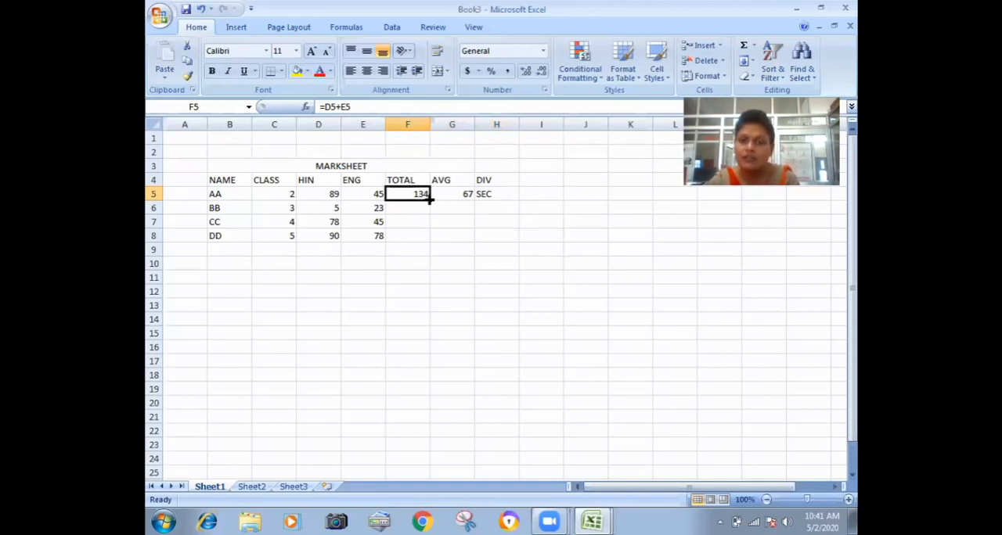
pyautogui.moveTo(430, 200); pyautogui.dragTo(420, 242)
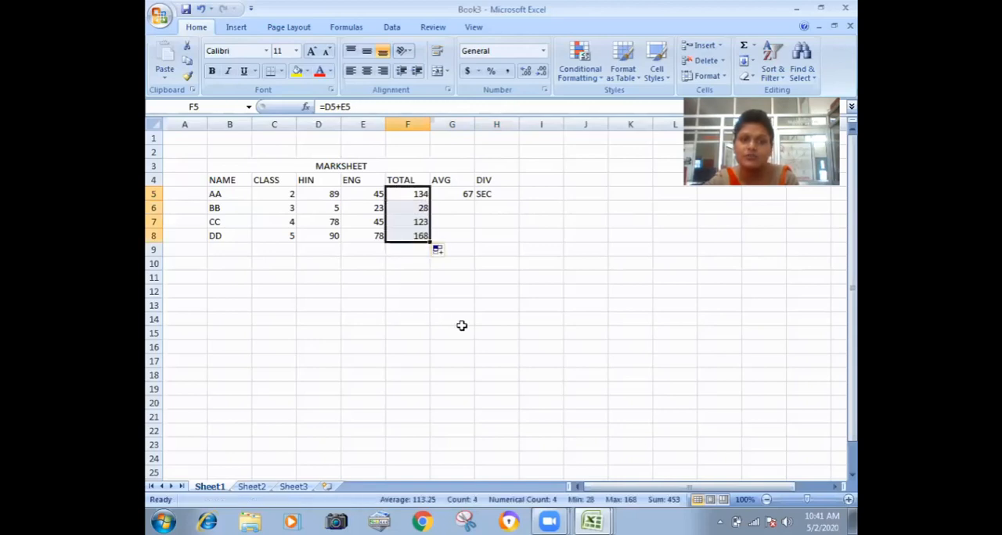
pyautogui.click(451, 319)
# Fill the average formula in G5 and the division formula in H5 down to row 8.
pyautogui.click(465, 195)
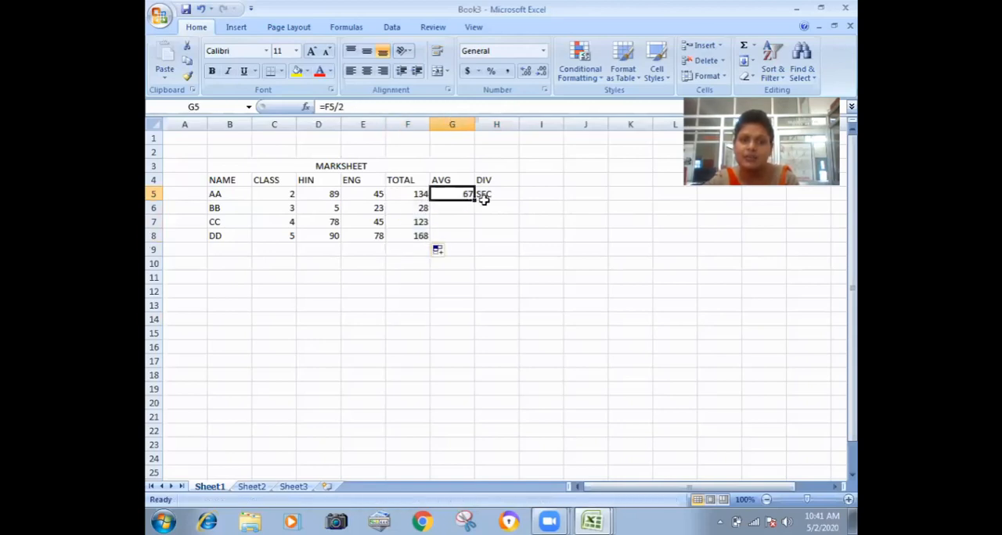
pyautogui.moveTo(471, 197); pyautogui.dragTo(468, 292)
pyautogui.click(484, 248)
pyautogui.click(468, 292)
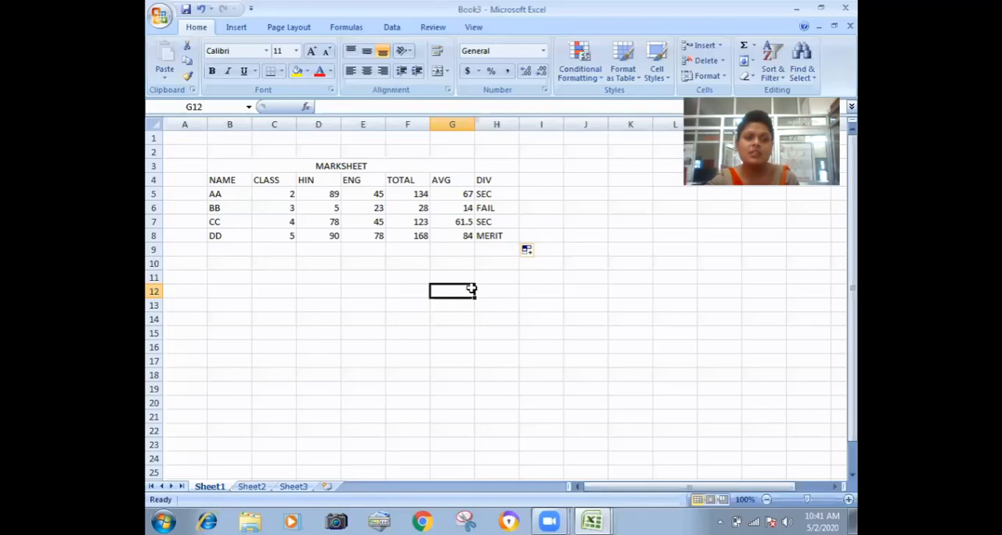
# Merge and center C9:H9 and enter the section heading "SIMPLE INTEREST" in it.
pyautogui.moveTo(289, 247); pyautogui.dragTo(477, 257)
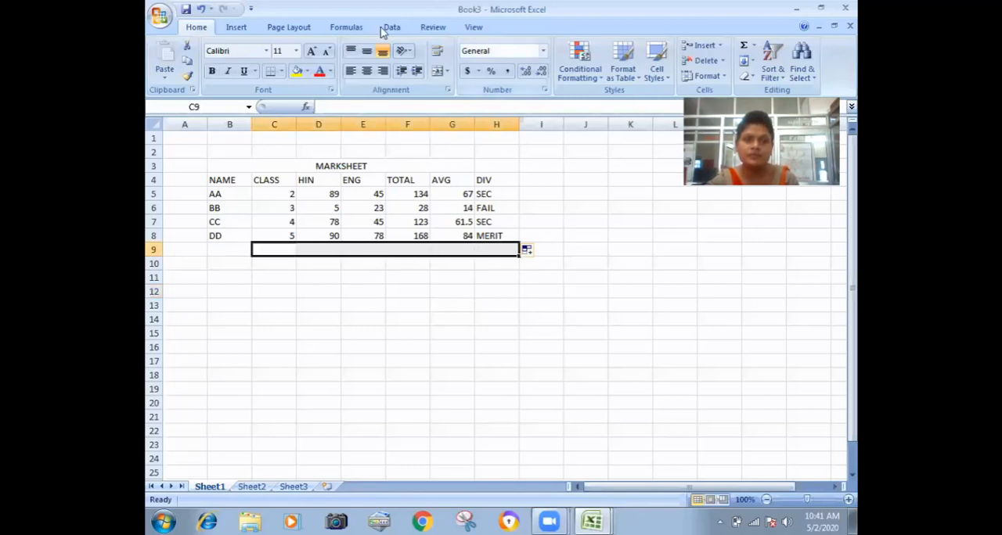
pyautogui.click(438, 75)
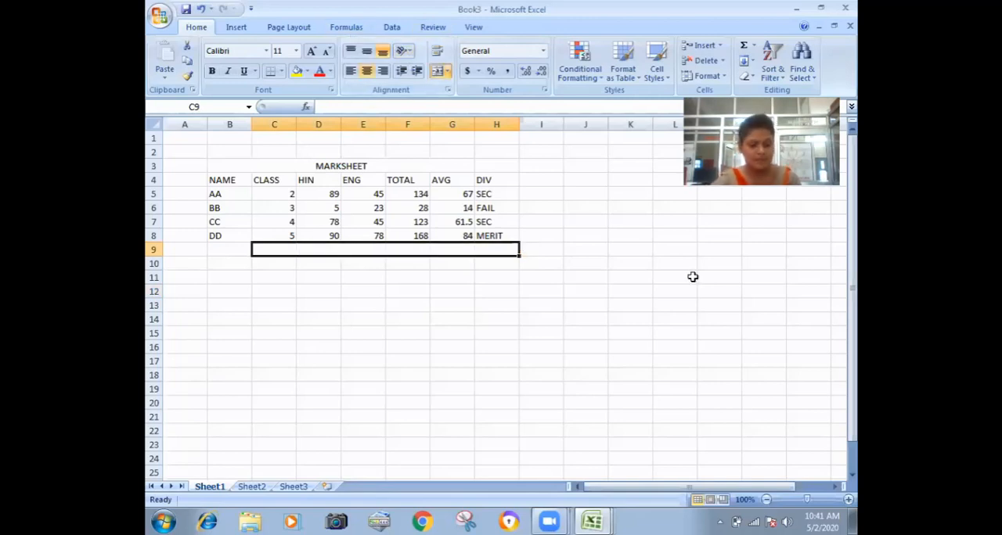
pyautogui.write('SIMPLE IN')
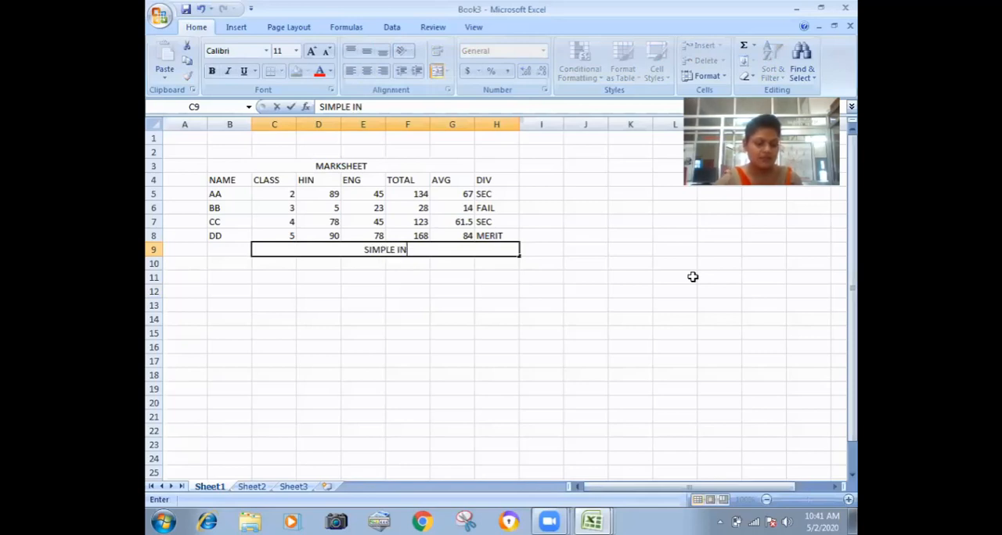
pyautogui.write('TEREST')
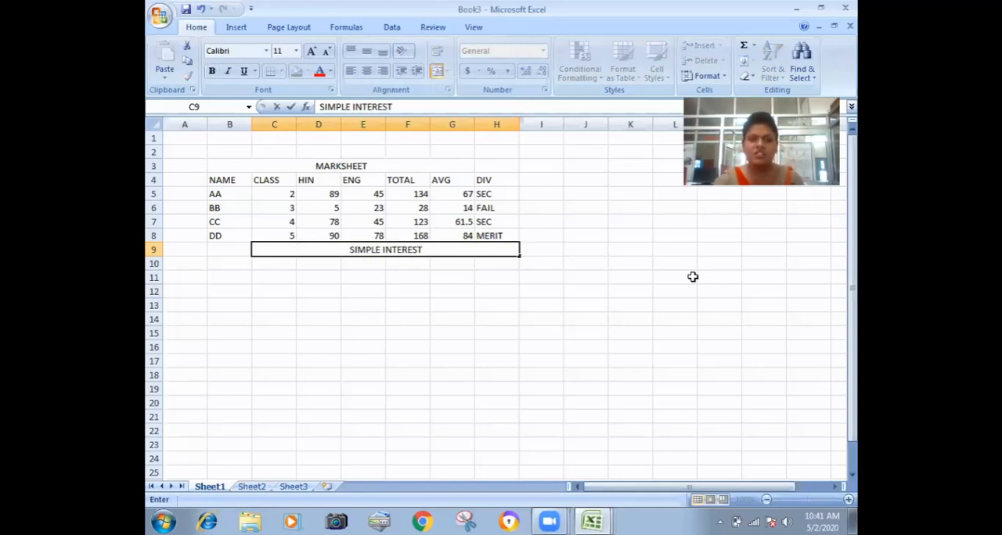
pyautogui.press('Return')
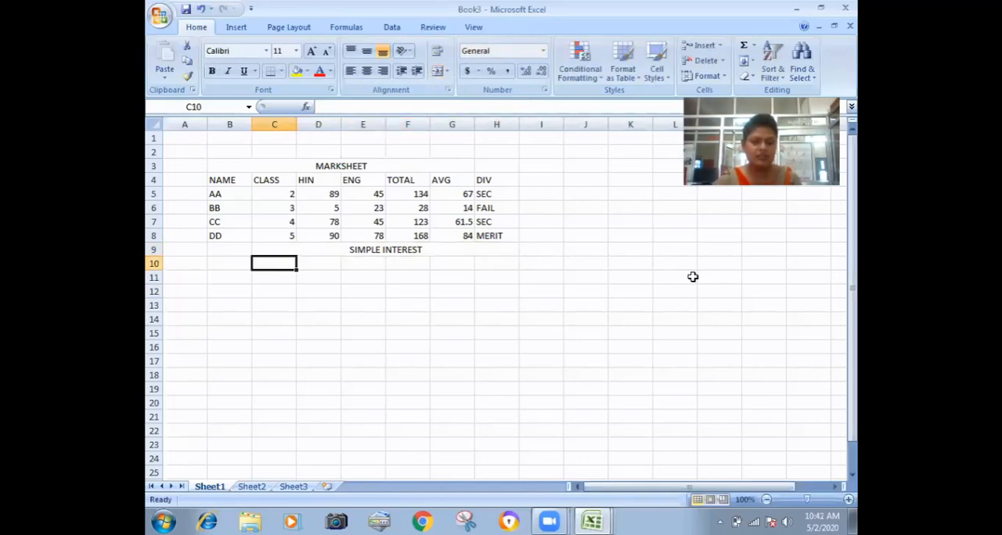
# Enter the column headers PRI, RATE, TIME and SI in cells C10 to F10.
pyautogui.write('PRI')
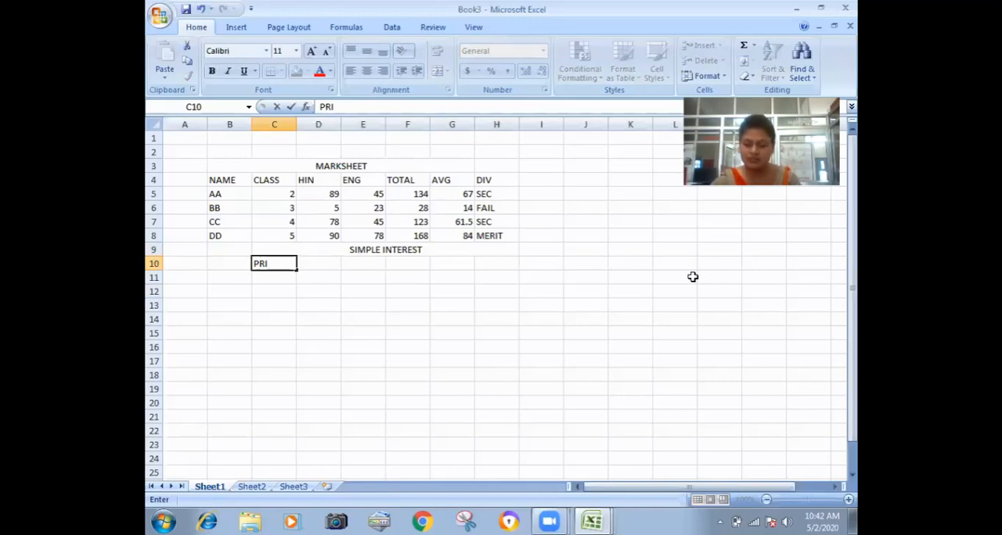
pyautogui.press('Tab')
pyautogui.write('RATE')
pyautogui.press('Tab')
pyautogui.write('TIME')
pyautogui.press('Tab')
pyautogui.write('S')
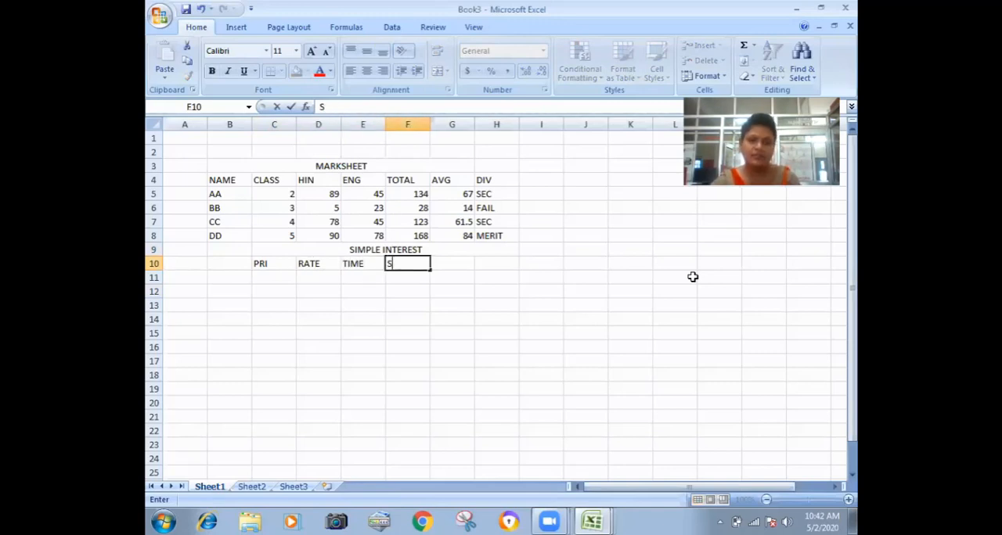
pyautogui.write('I')
pyautogui.press('Return')
# Fill the PRI column in C11:C13 with the principal amounts 56000, 67000 and 90000.
pyautogui.press('Left')
pyautogui.press('Left')
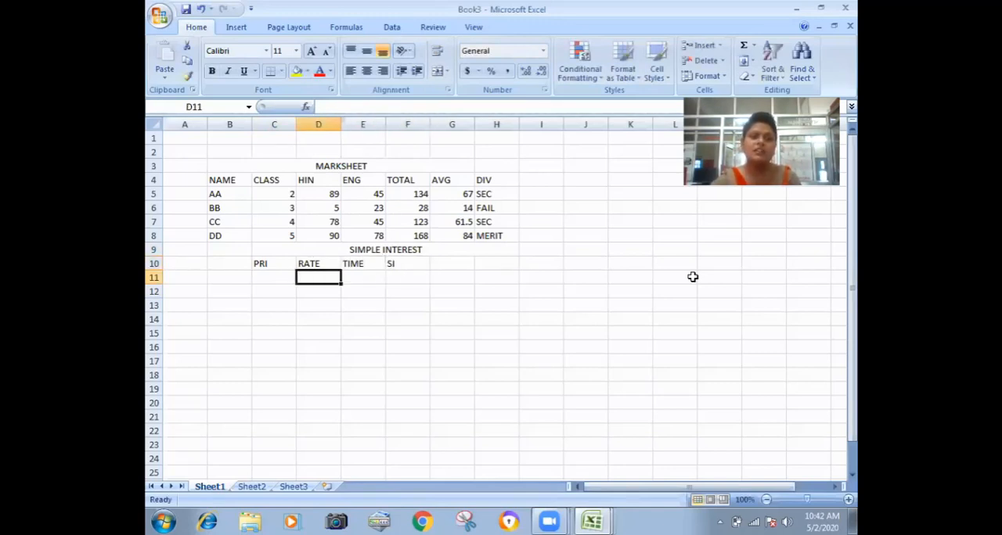
pyautogui.press('Left')
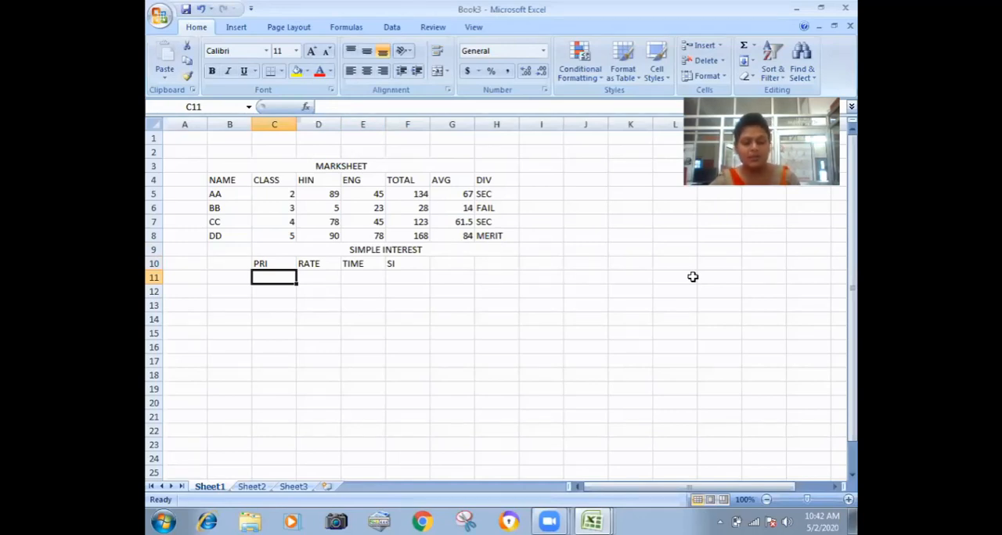
pyautogui.write('56000')
pyautogui.press('Return')
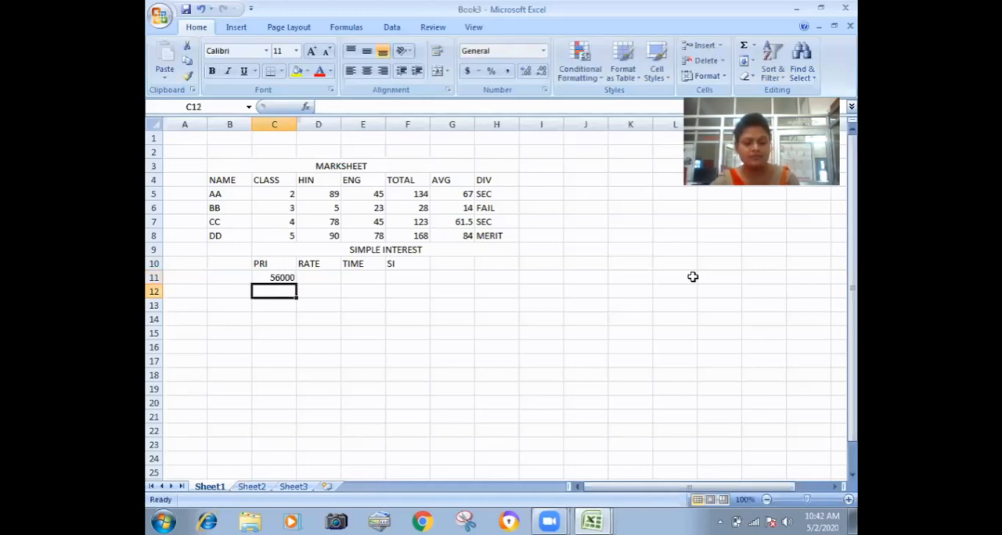
pyautogui.write('67000')
pyautogui.press('Return')
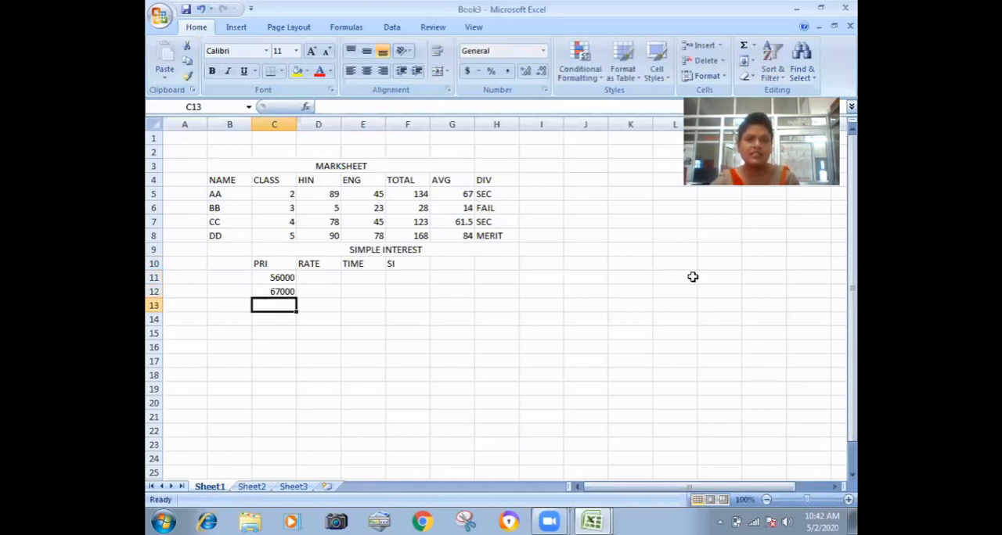
pyautogui.write('90000')
pyautogui.press('Tab')
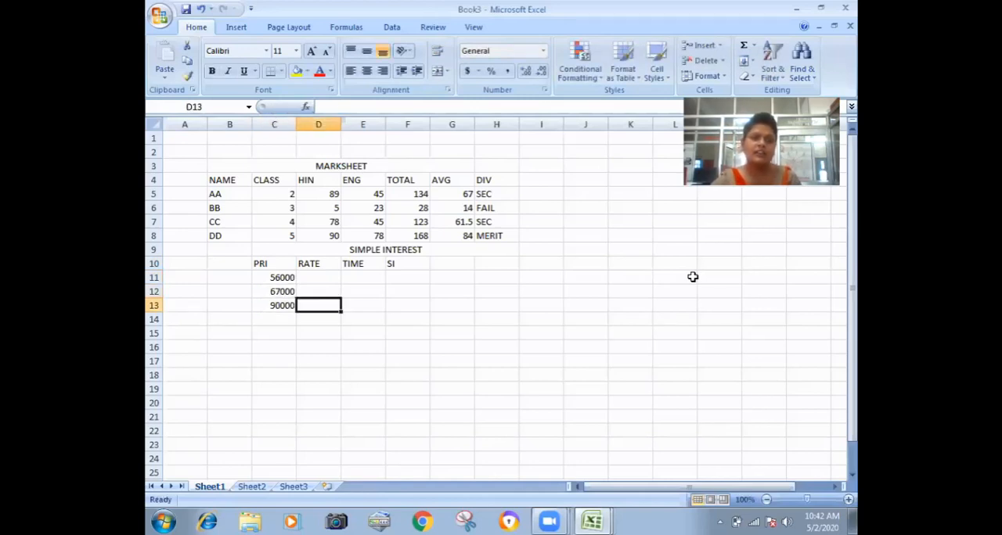
# Fill the RATE column in D11:D13 of the simple interest table with 3, 4 and 5.
pyautogui.press('Up')
pyautogui.press('Up')
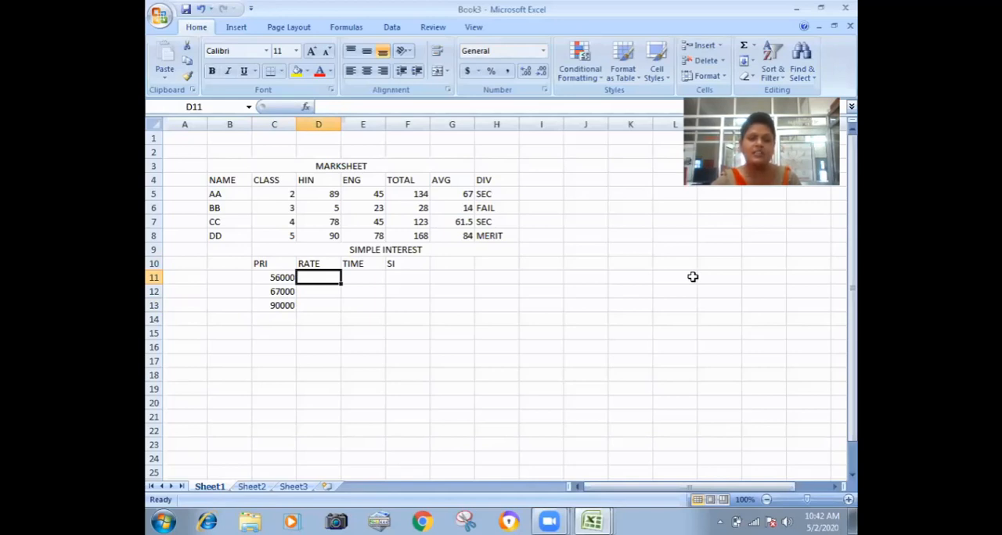
pyautogui.write('3')
pyautogui.press('Return')
pyautogui.write('4')
pyautogui.press('Return')
pyautogui.write('5')
pyautogui.press('Right')
# Fill the TIME column in E11:E13 with 12, 5 and 6.
pyautogui.press('Up')
pyautogui.press('Up')
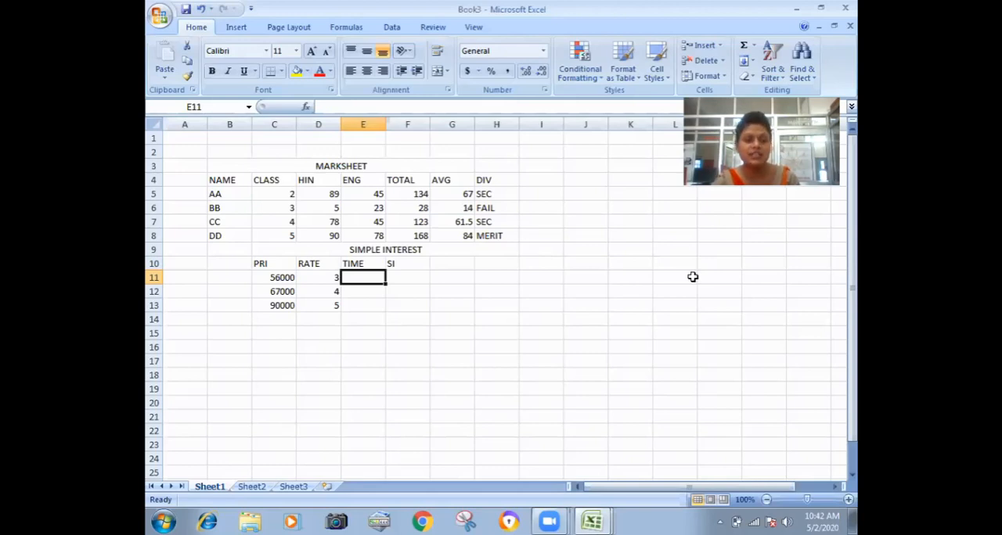
pyautogui.write('12')
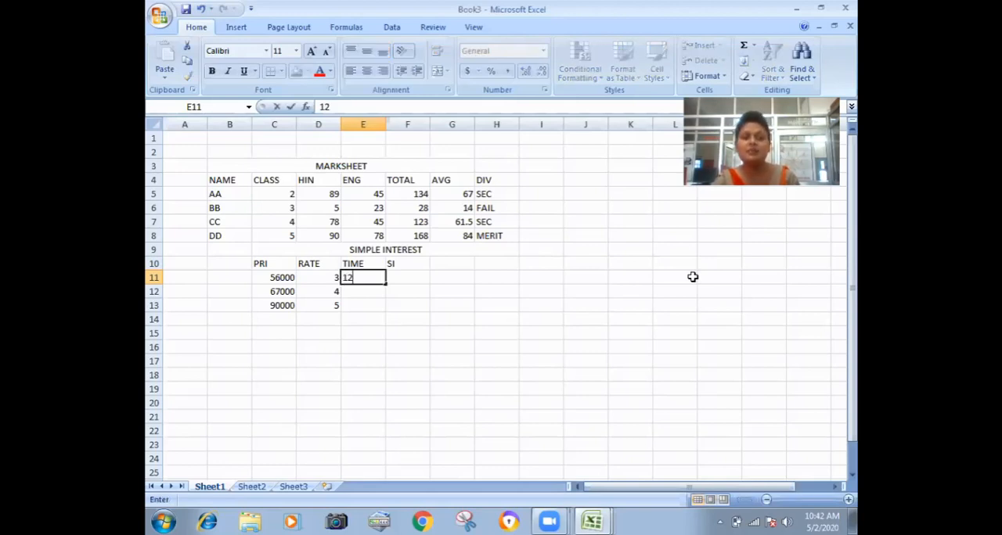
pyautogui.press('Return')
pyautogui.write('5')
pyautogui.press('Return')
pyautogui.write('6')
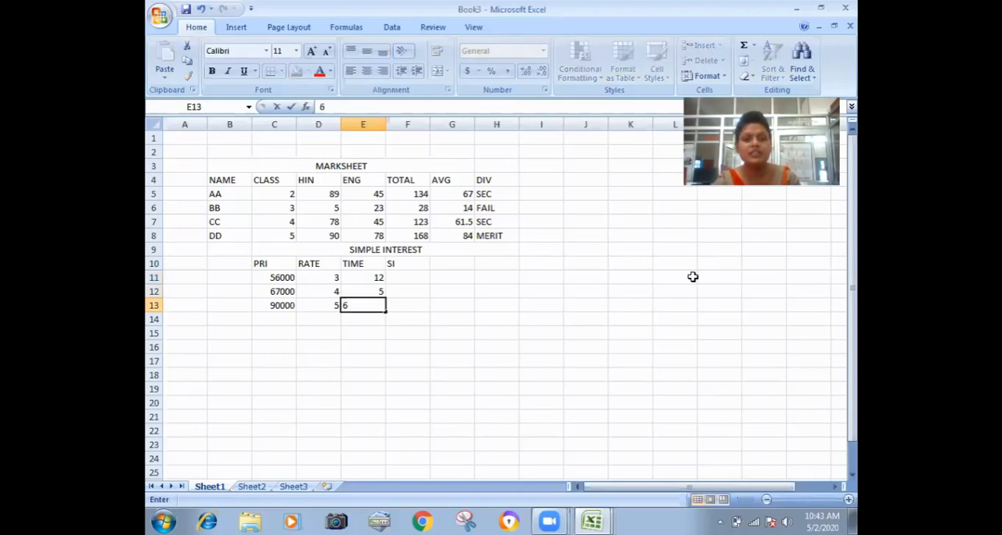
pyautogui.press('Tab')
# Enter the simple interest formula =C11*D11*E11/100 in cell F11 under SI.
pyautogui.press('Up')
pyautogui.press('Up')
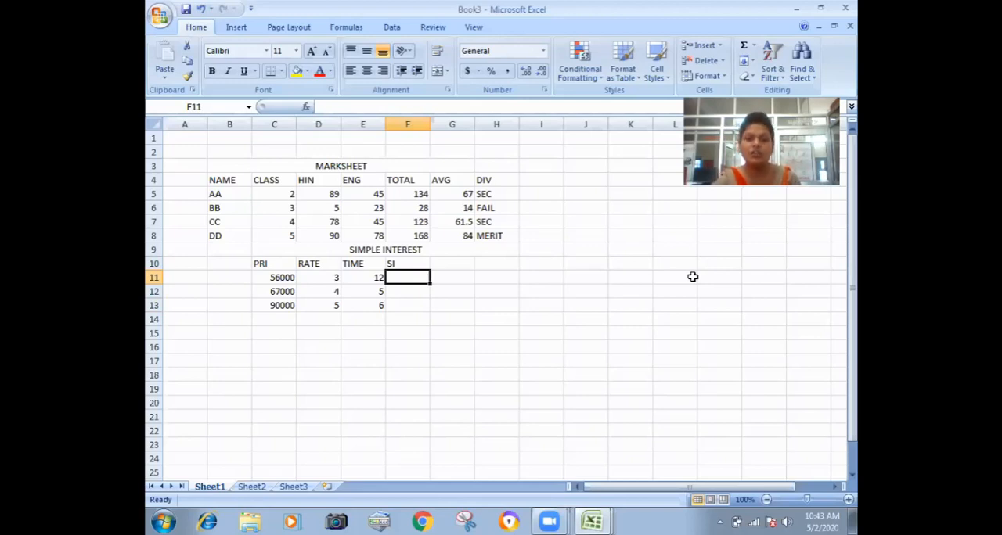
pyautogui.write('=')
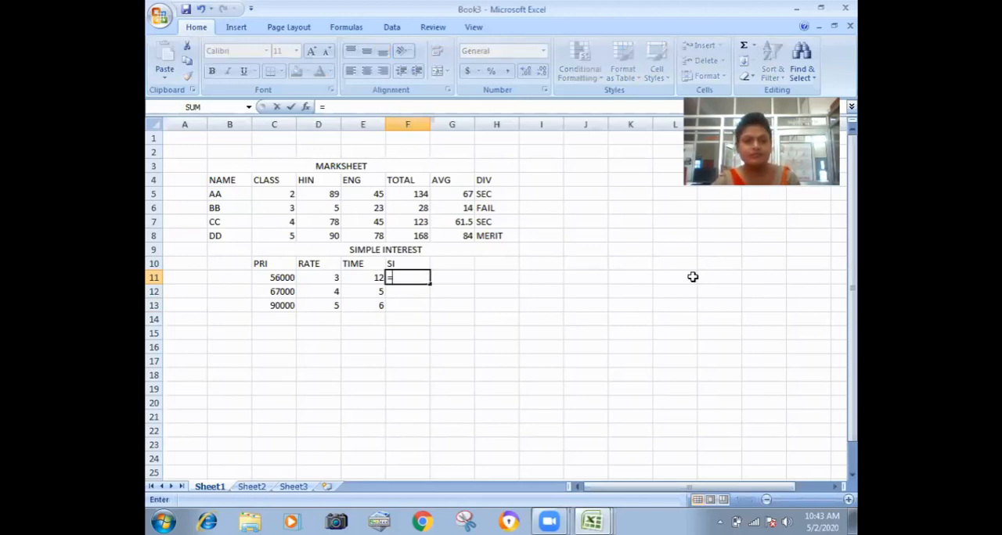
pyautogui.press('Left')
pyautogui.press('Left')
pyautogui.press('Left')
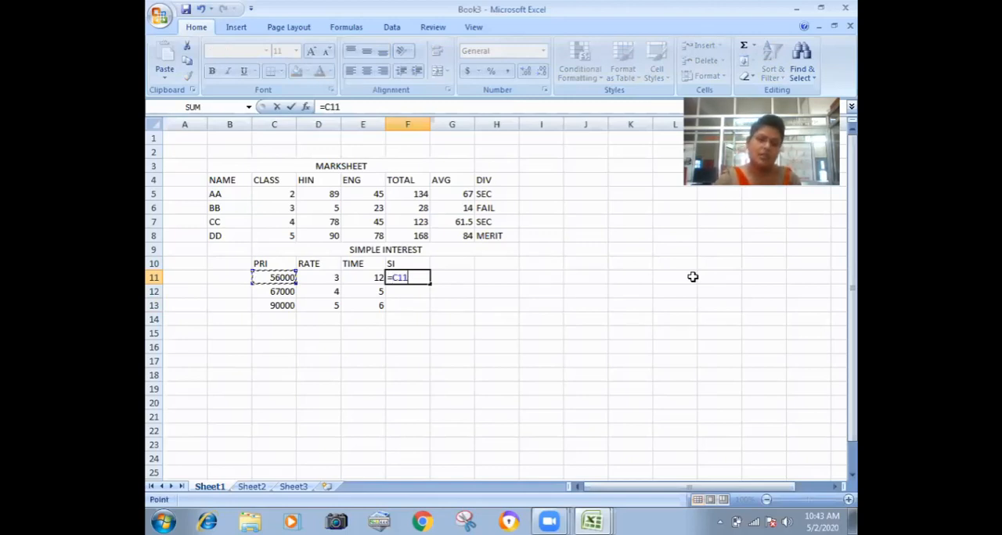
pyautogui.write('*')
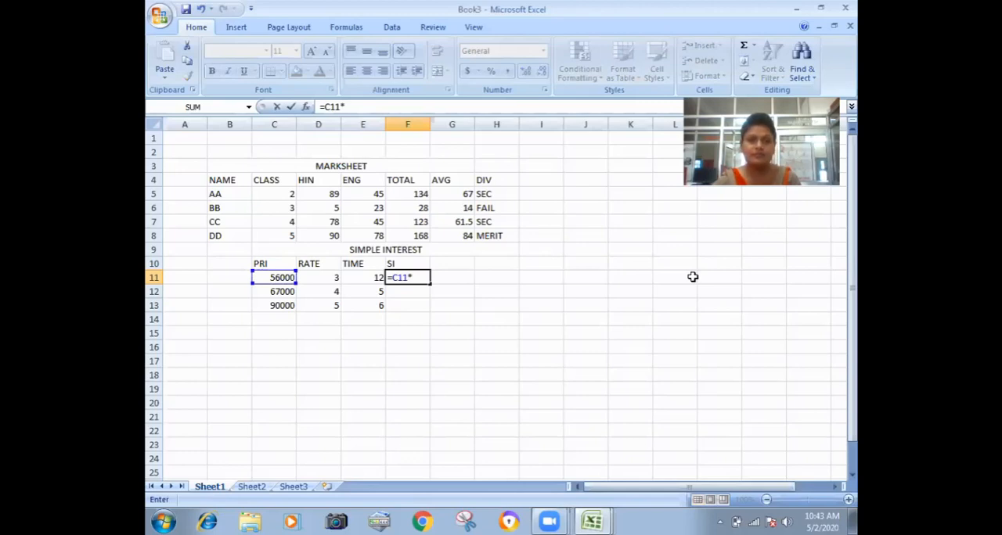
pyautogui.press('Left')
pyautogui.press('Left')
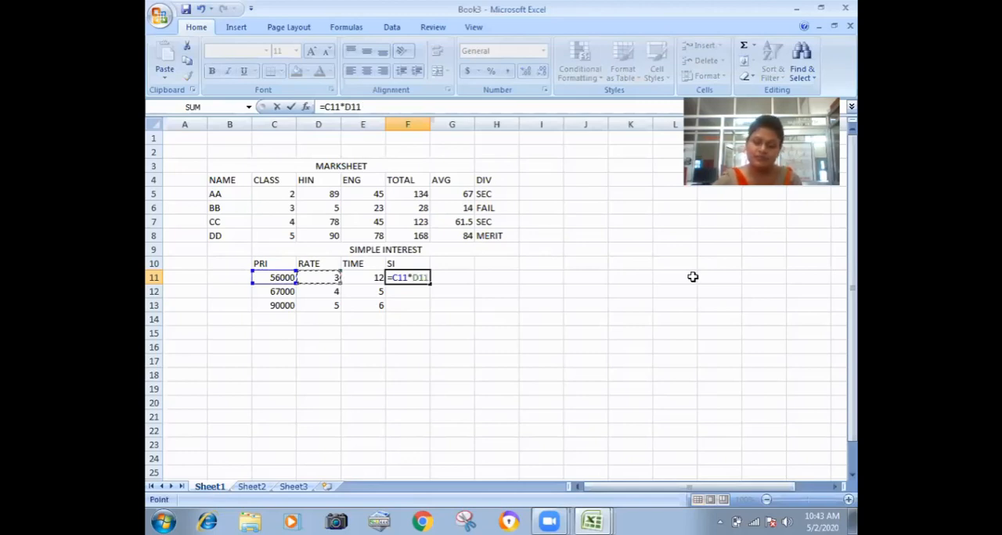
pyautogui.write('*')
pyautogui.press('Left')
pyautogui.write('/100')
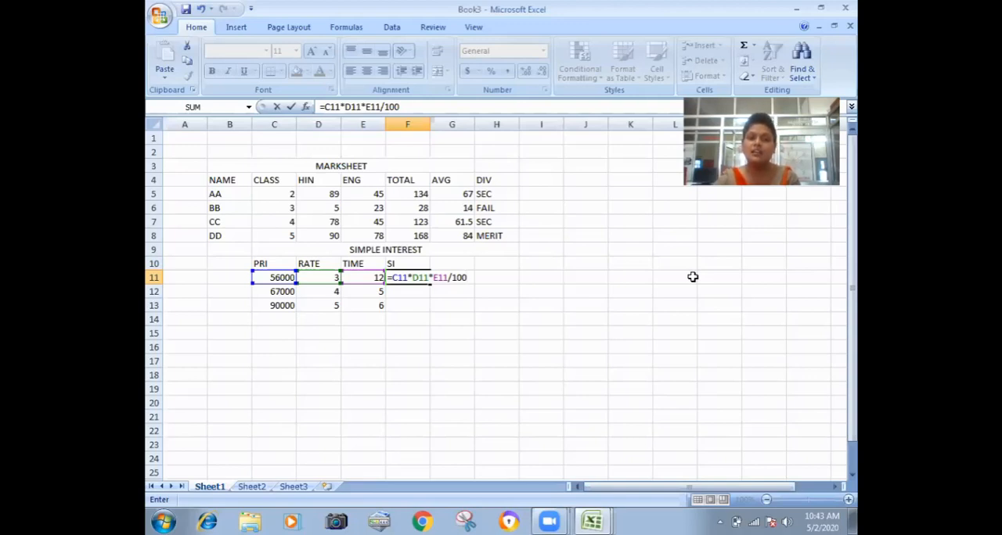
pyautogui.press('Return')
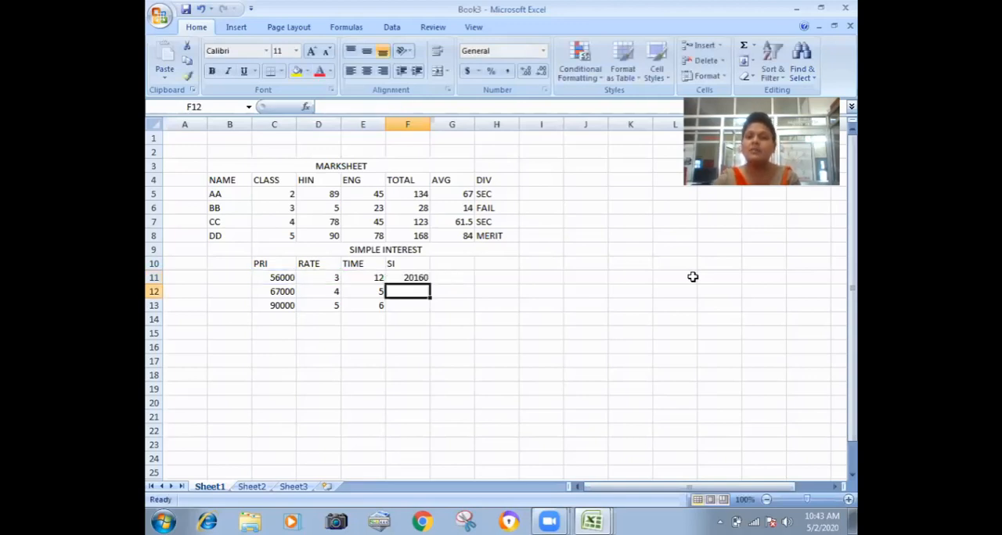
# Fill the simple interest formula from F11 down to F13 for the remaining rows.
pyautogui.click(421, 278)
pyautogui.moveTo(429, 284); pyautogui.dragTo(328, 331)
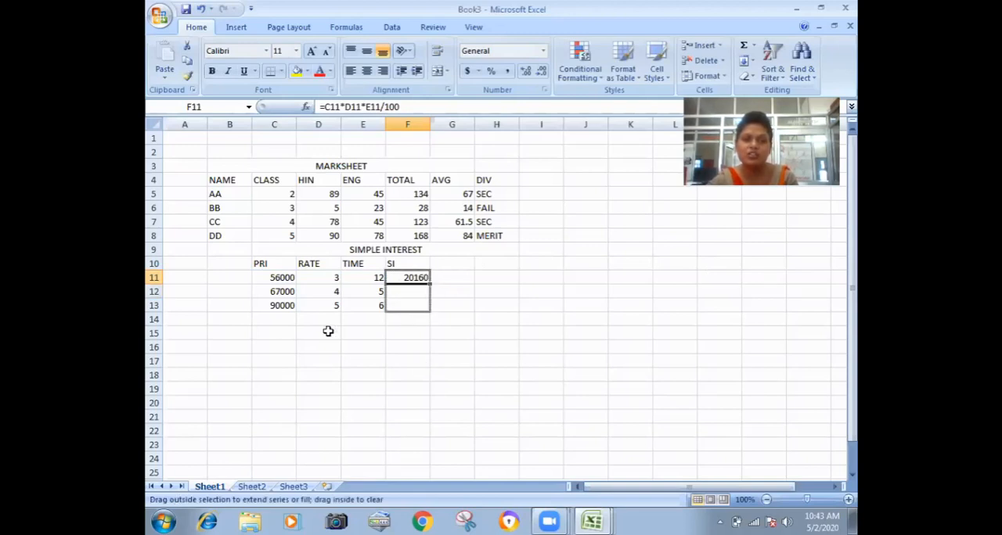
pyautogui.click(422, 363)
# Merge and center B14:H14 and enter the section heading "SALE REPORT" in it.
pyautogui.moveTo(230, 320); pyautogui.dragTo(475, 320)
pyautogui.click(438, 72)
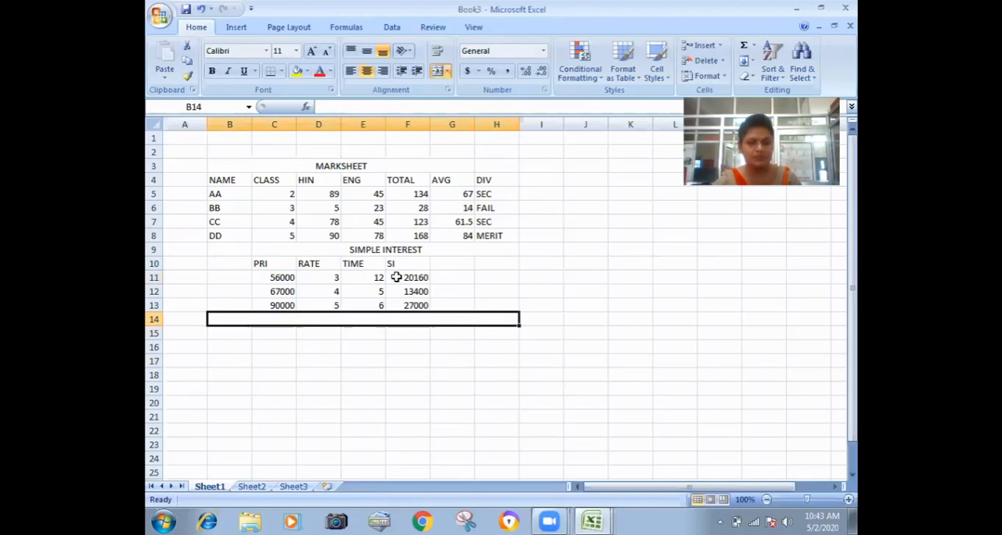
pyautogui.write('SALE REPORT')
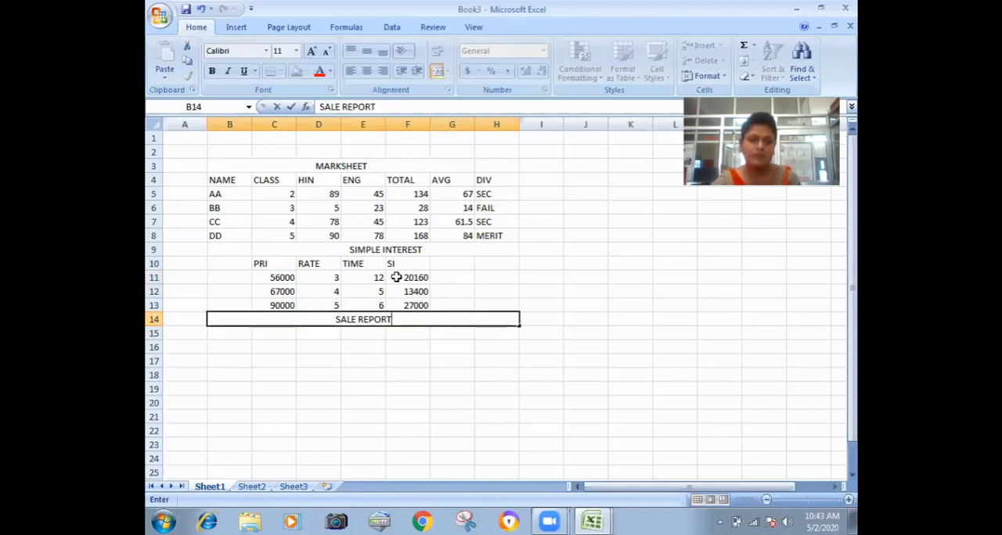
pyautogui.press('Return')
# Enter the sale report column headers INA, INO, QUA, RATE and BILL in cells B15 to F15.
pyautogui.write('INA')
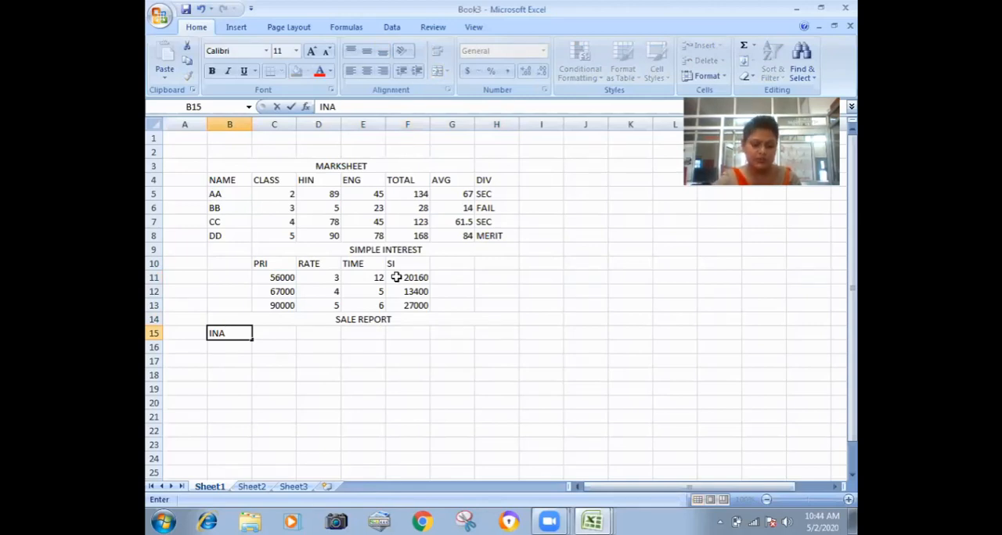
pyautogui.press('Tab')
pyautogui.write('INO')
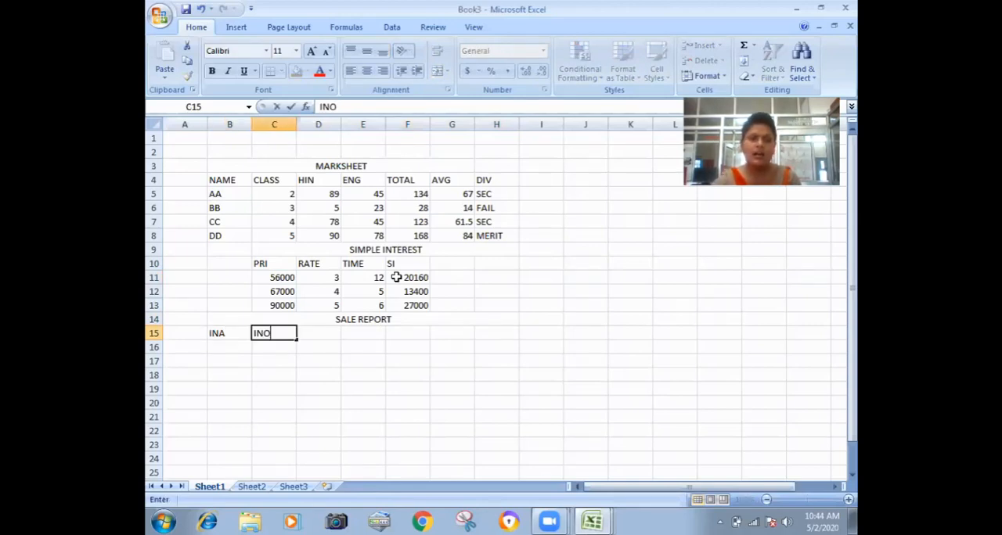
pyautogui.press('Tab')
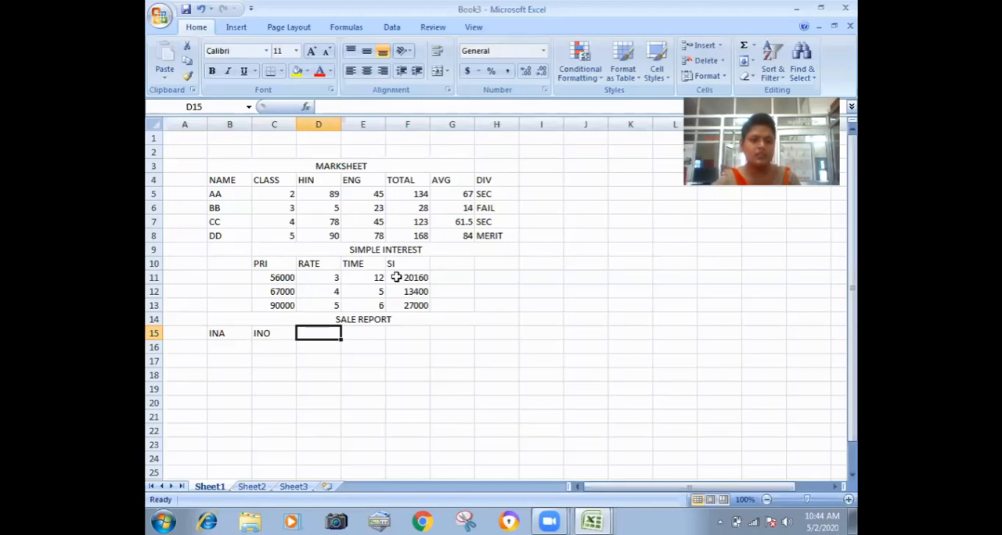
pyautogui.write('QUA')
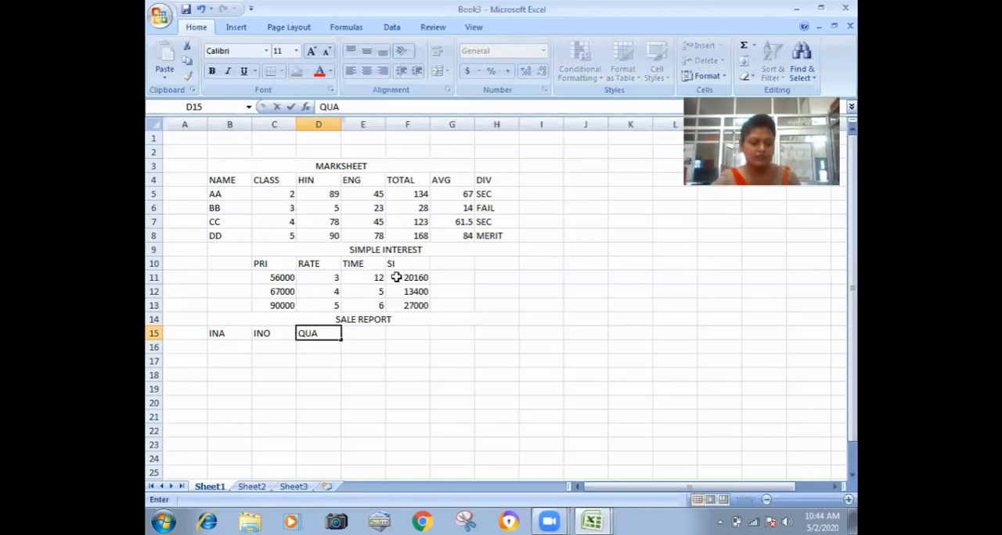
pyautogui.press('Tab')
pyautogui.write('RAT')
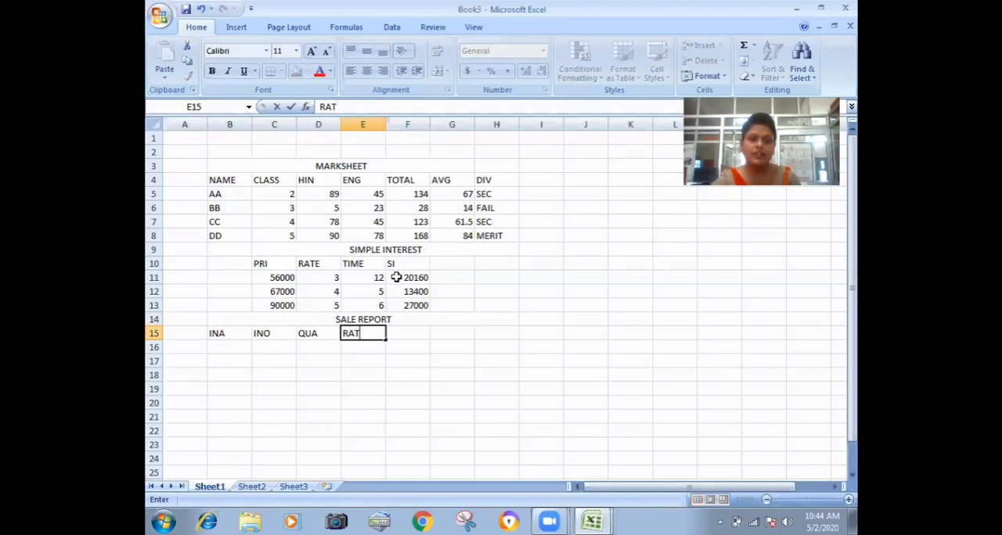
pyautogui.write('E')
pyautogui.press('Tab')
pyautogui.write('BILL')
pyautogui.press('Return')
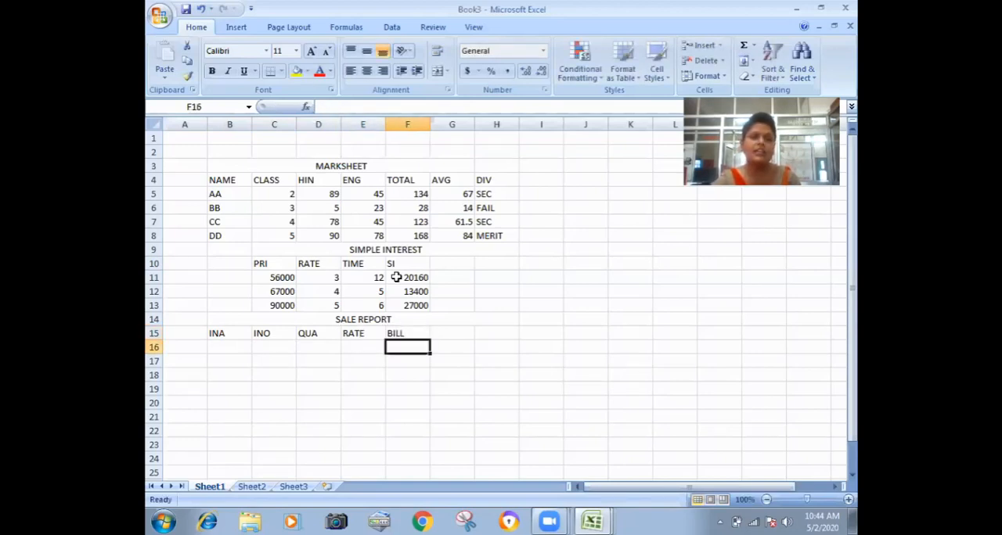
pyautogui.press('Left')
pyautogui.press('Left')
pyautogui.press('Left')
pyautogui.press('Left')
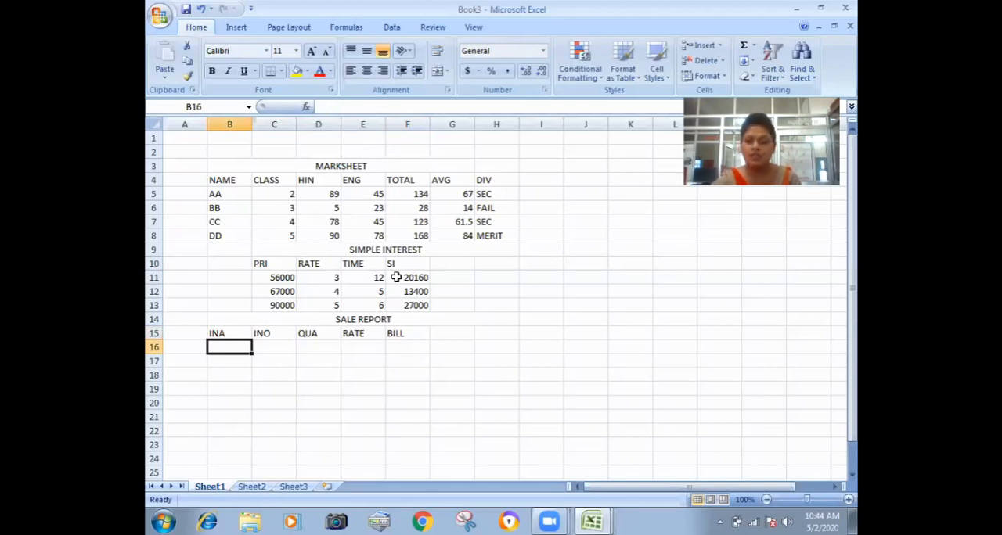
pyautogui.press('Right')
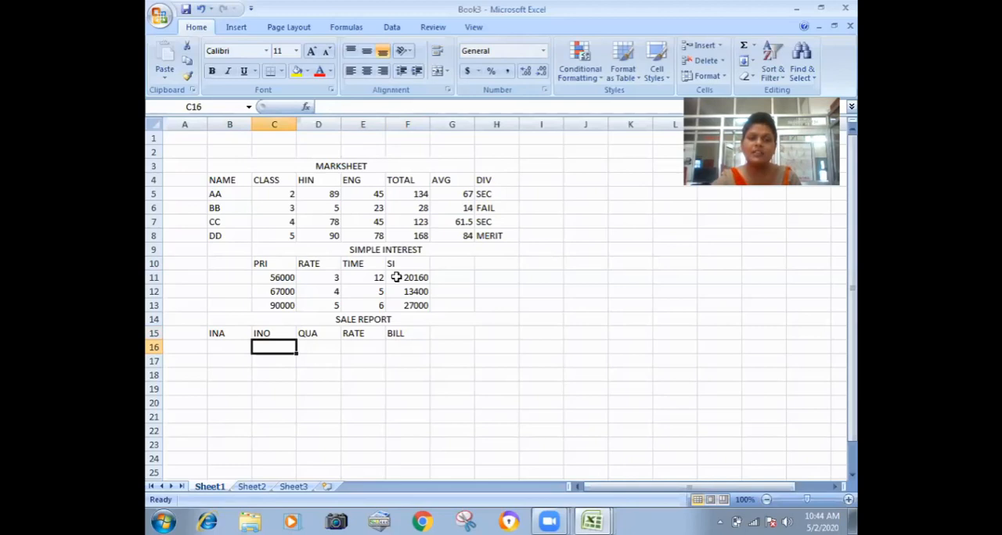
pyautogui.press('Right')
pyautogui.press('Right')
pyautogui.press('Right')
pyautogui.press('Down')
pyautogui.press('Up')
pyautogui.press('Left')
pyautogui.press('Left')
pyautogui.press('Left')
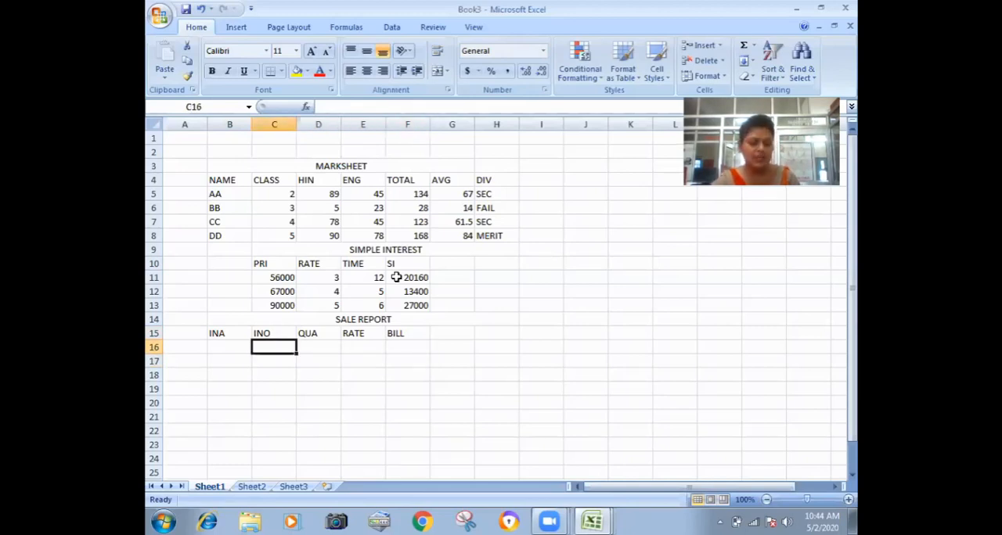
# Enter the placeholder item names AA, BB, CC and DD under INA in cells B16 to B19.
pyautogui.press('Left')
pyautogui.write('A')
pyautogui.press('Return')
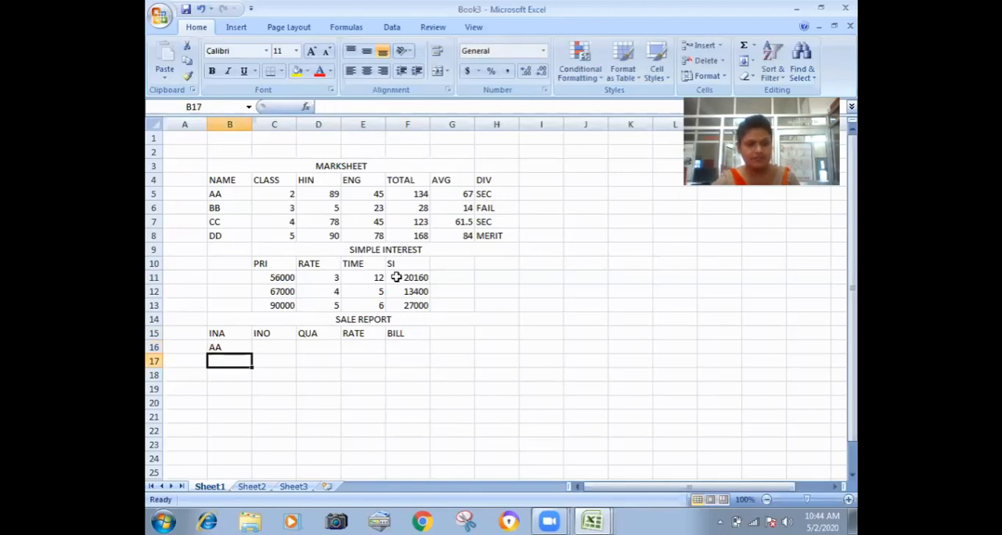
pyautogui.write('B')
pyautogui.press('Return')
pyautogui.write('CC')
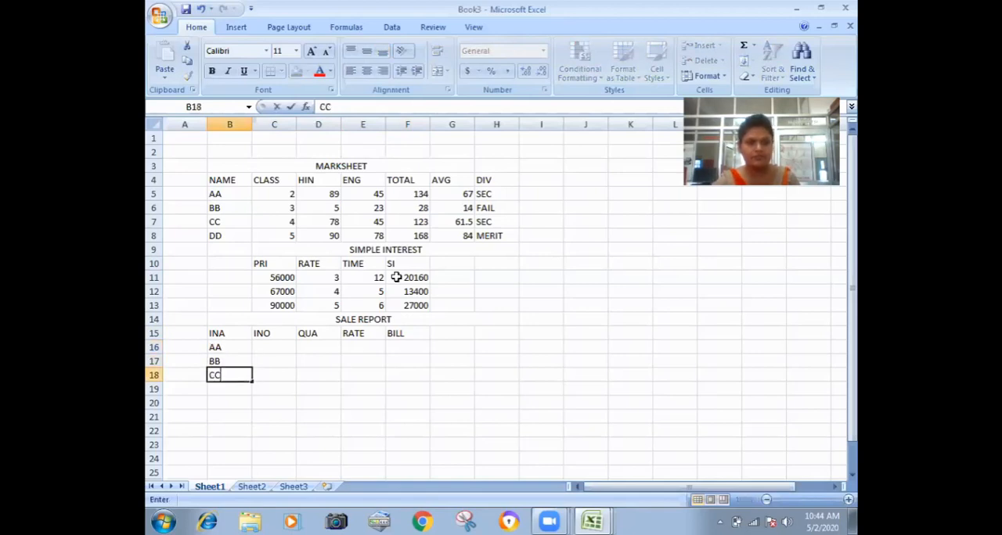
pyautogui.press('Return')
pyautogui.write('D')
# Enter the item numbers 3, 4, 5 and 6 under INO in cells C16 to C19.
pyautogui.press('Right')
pyautogui.press('Up')
pyautogui.press('Up')
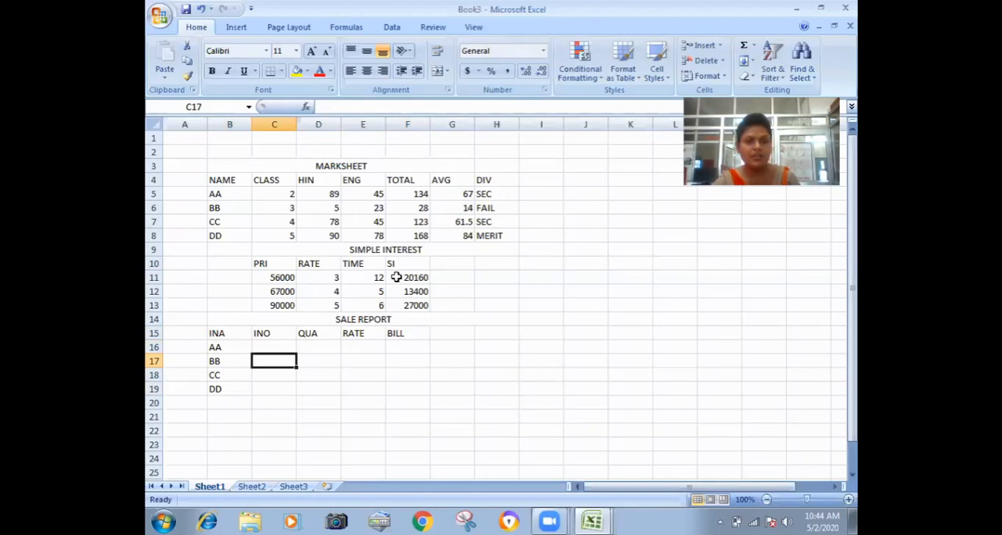
pyautogui.press('Up')
pyautogui.write('3')
pyautogui.press('Return')
pyautogui.write('4')
pyautogui.press('Return')
pyautogui.write('5')
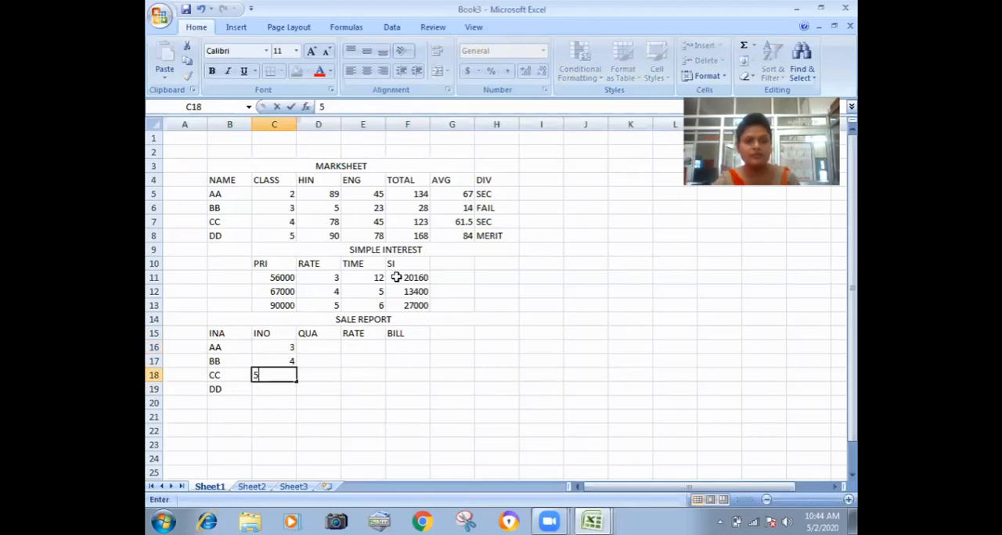
pyautogui.press('Return')
pyautogui.write('6')
pyautogui.press('Right')
# Replace the first two item names in B16 and B17 with APPLE and MANGO.
pyautogui.press('Up')
pyautogui.press('Up')
pyautogui.press('Up')
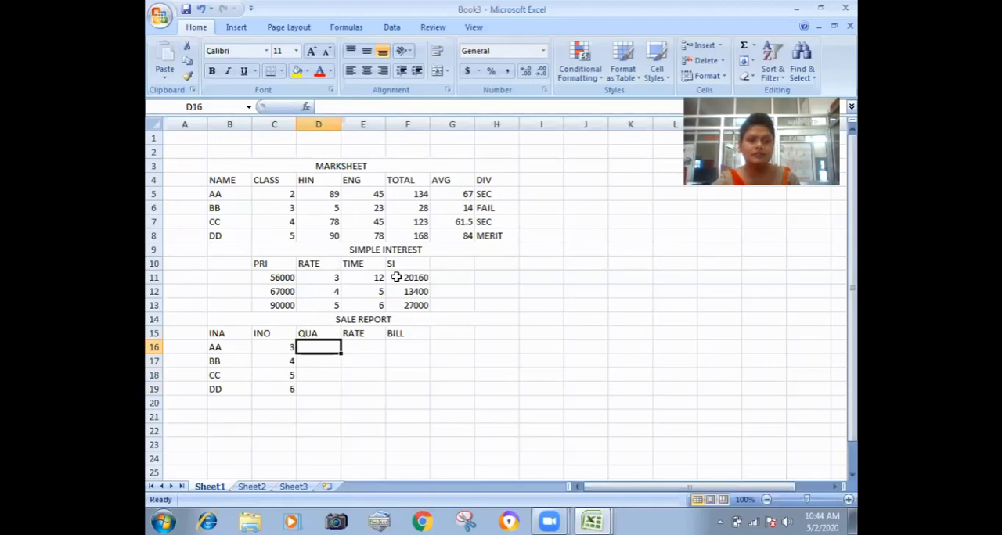
pyautogui.press('Left')
pyautogui.press('Left')
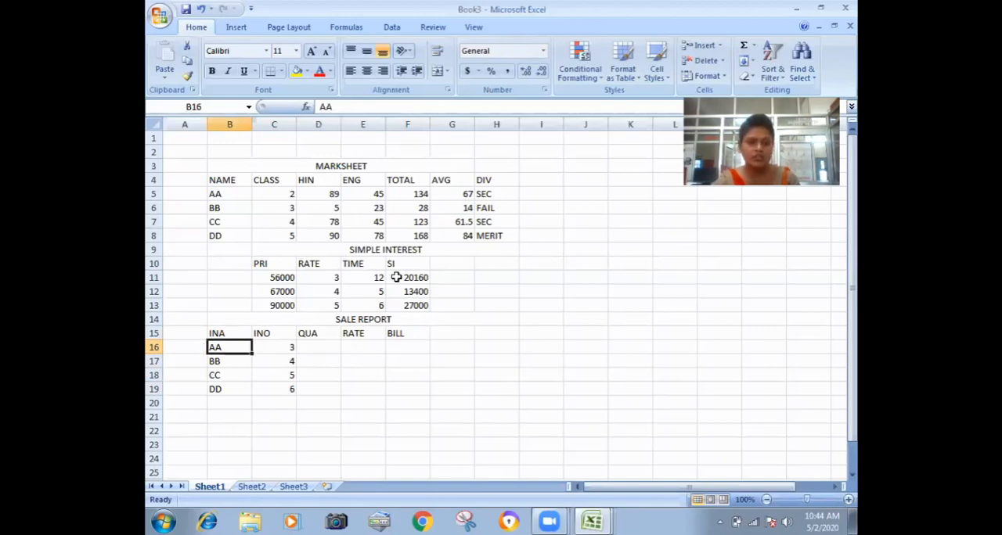
pyautogui.write('A')
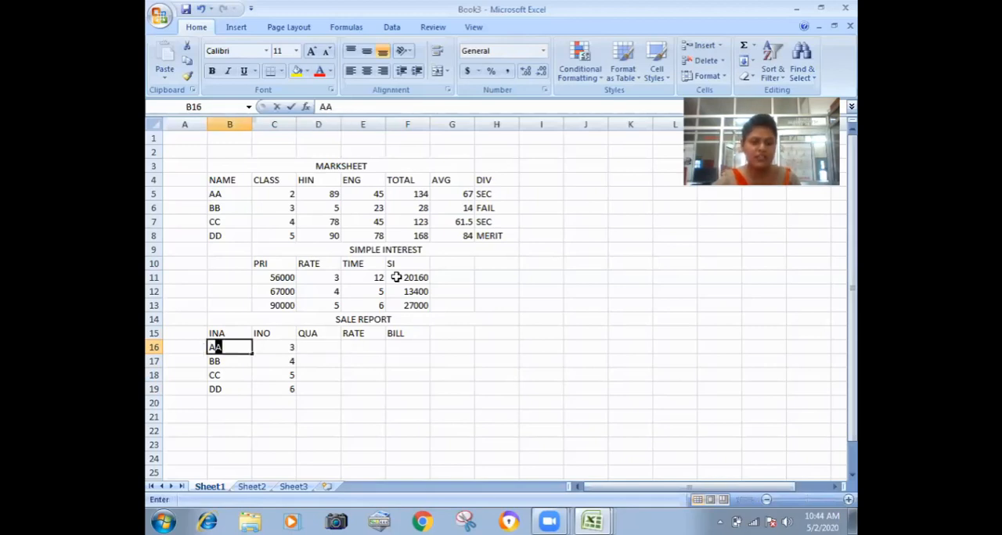
pyautogui.write('PPLE')
pyautogui.press('Return')
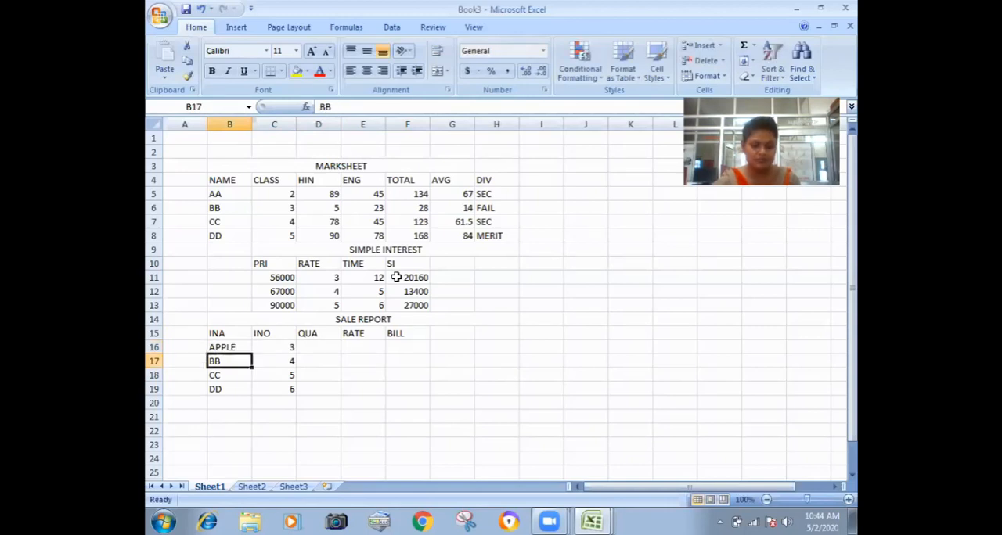
pyautogui.write('MANGO')
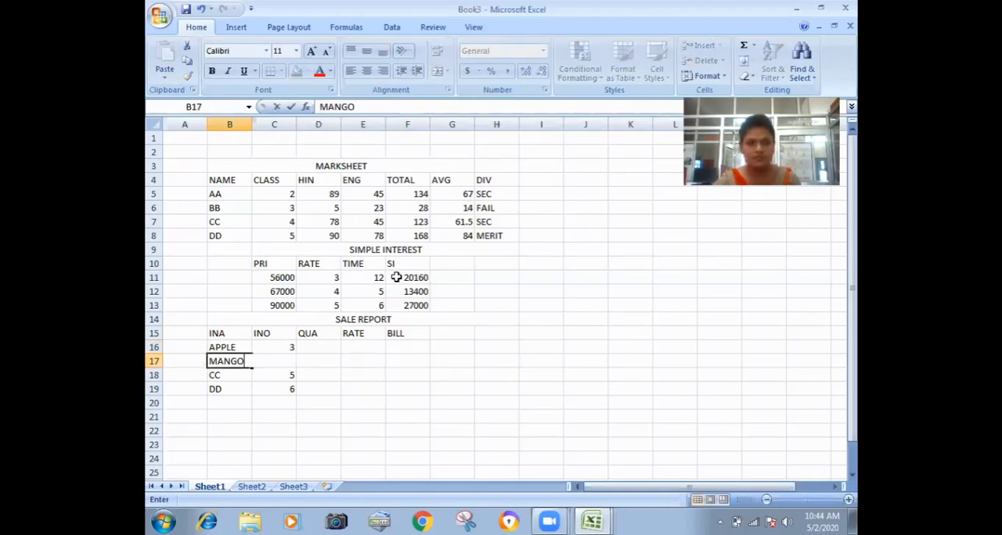
pyautogui.press('Return')
# Clear the two remaining sale report rows in B18:C19.
pyautogui.hotkey('shift', 'Right')
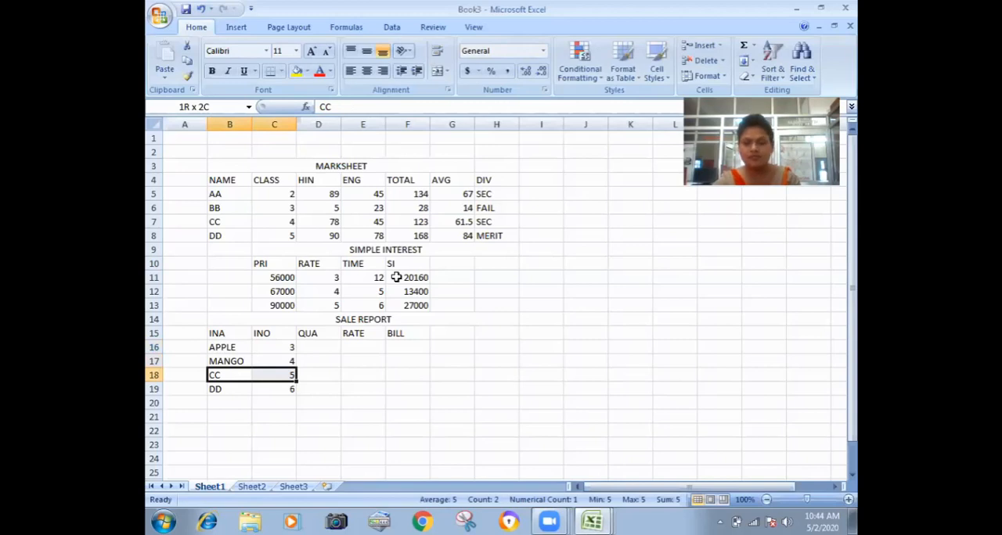
pyautogui.hotkey('shift', 'Down')
pyautogui.press('Delete')
# Enter the quantities 45 and 67 under QUA in cells D16 and D17.
pyautogui.press('Up')
pyautogui.press('Up')
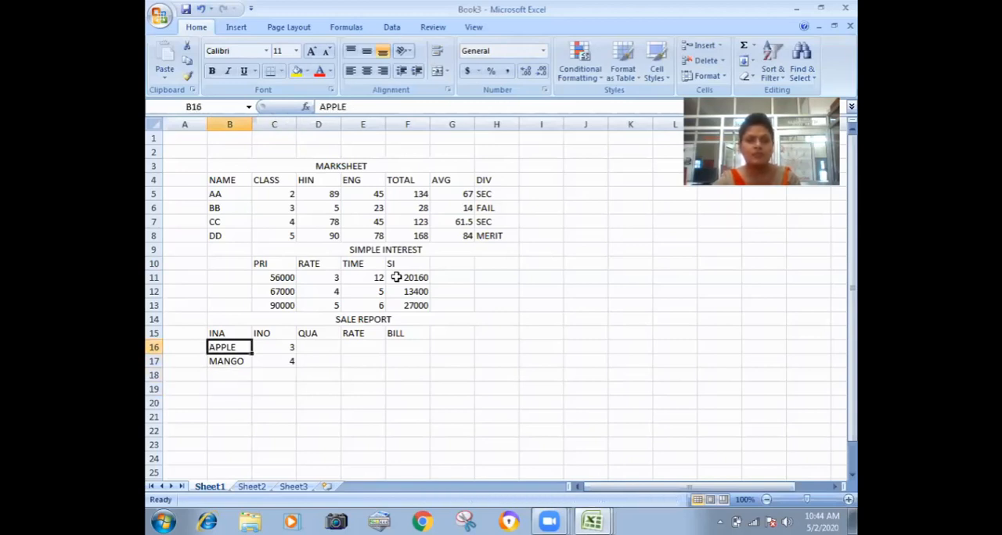
pyautogui.press('Right')
pyautogui.press('Right')
pyautogui.write('45')
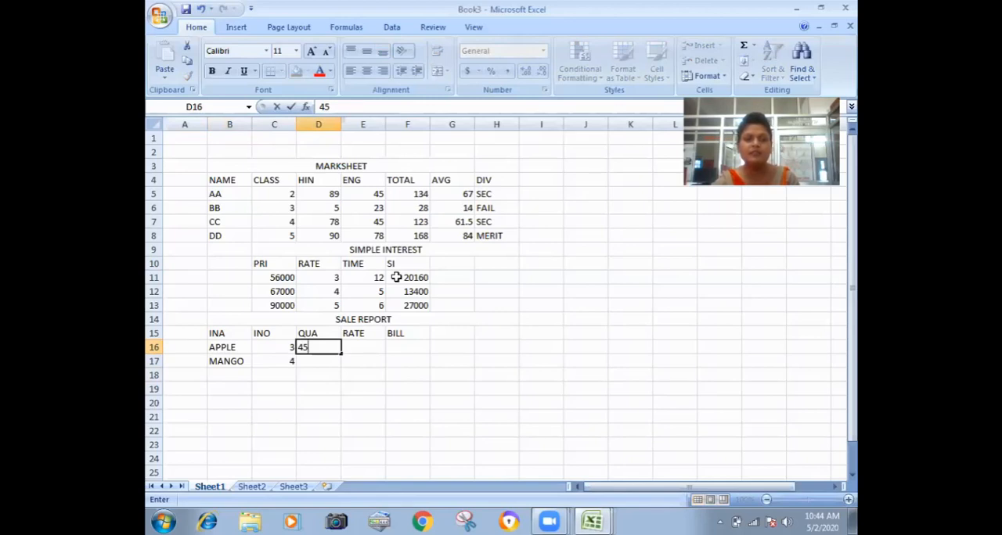
pyautogui.press('Return')
pyautogui.write('67')
pyautogui.press('Return')
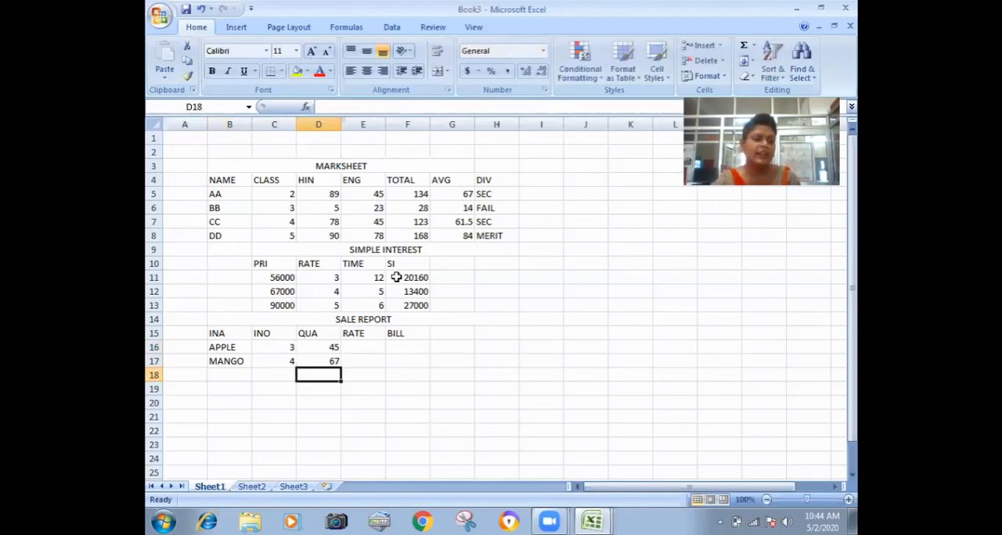
# Enter the rates 78 and 89 under RATE in cells E16 and E17.
pyautogui.press('Up')
pyautogui.press('Up')
pyautogui.press('Right')
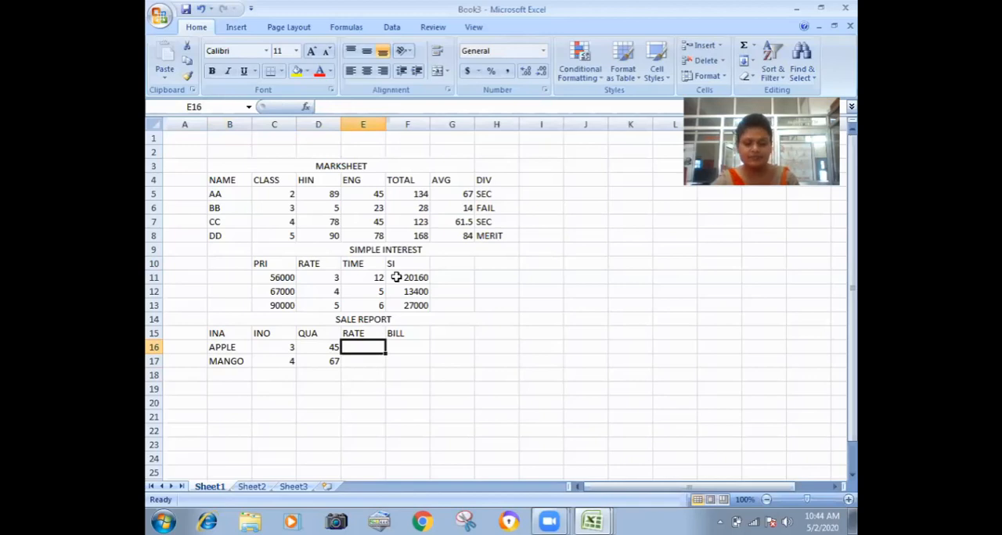
pyautogui.write('78')
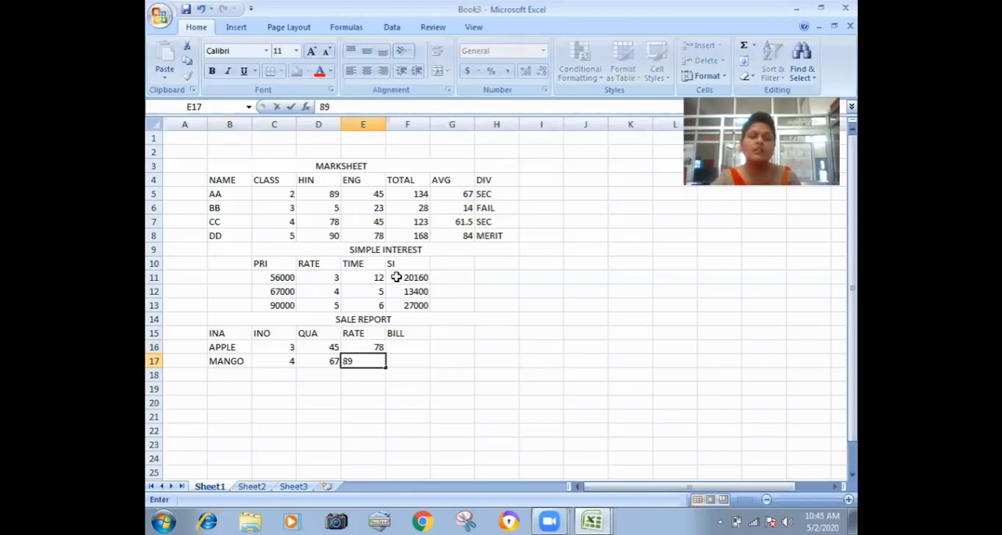
pyautogui.press('Right')
# Enter the bill formula =D16*E16 in cell F16 and fill it down to F17.
pyautogui.press('Up')
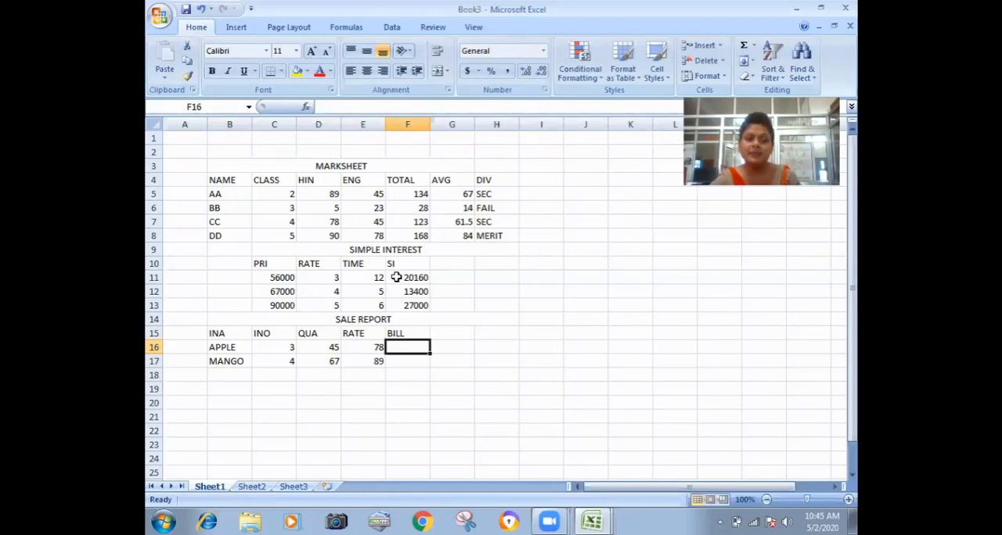
pyautogui.write('=')
pyautogui.press('Left')
pyautogui.press('Left')
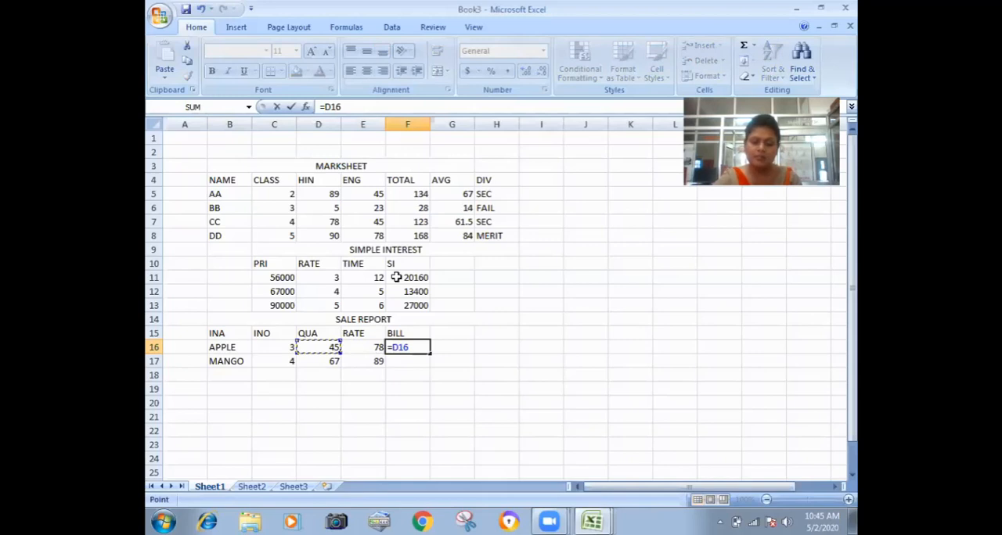
pyautogui.write('*')
pyautogui.press('Left')
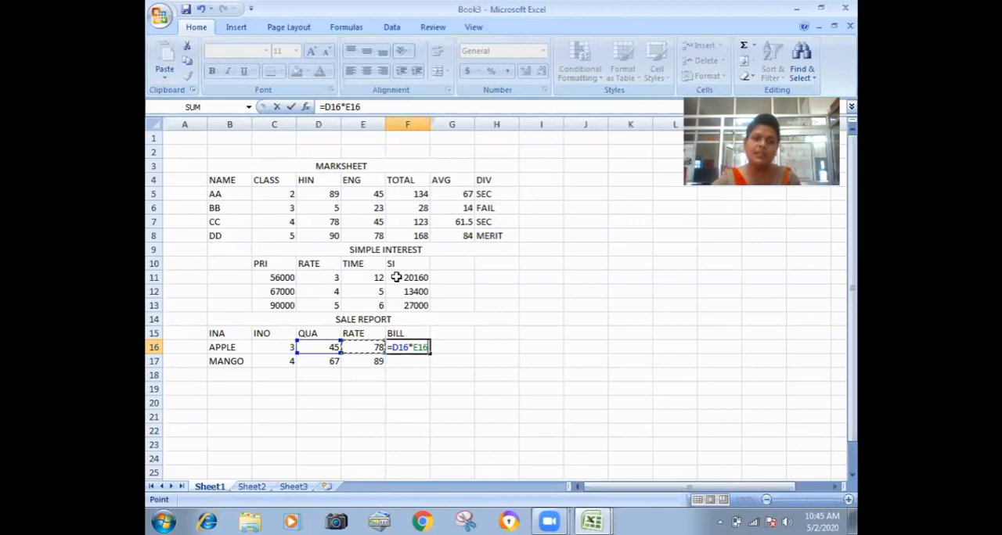
pyautogui.press('Return')
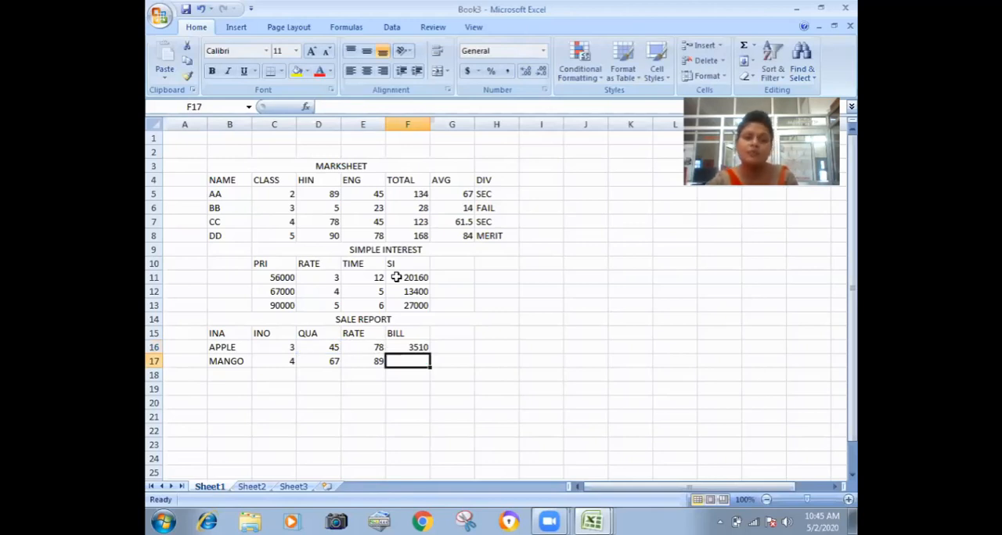
pyautogui.click(429, 349)
pyautogui.moveTo(430, 360)
pyautogui.mouseDown()
pyautogui.moveTo(369, 398)
pyautogui.moveTo(259, 370)
pyautogui.moveTo(412, 368)
pyautogui.moveTo(421, 179)
pyautogui.moveTo(426, 375)
pyautogui.mouseUp()
# Merge and center B18:F18 and enter the section heading "ELECTRIC BILL" in it.
pyautogui.click(367, 401)
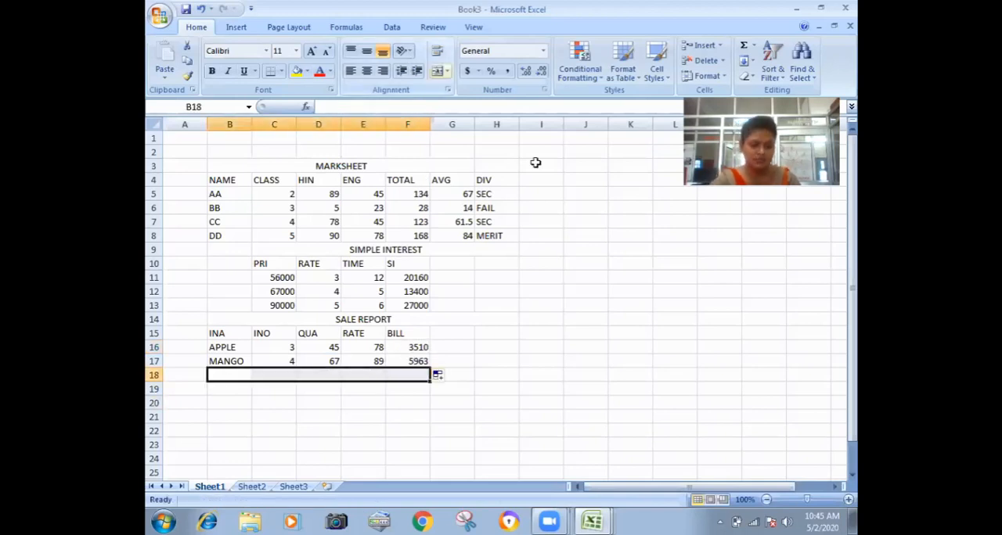
pyautogui.click(438, 71)
pyautogui.write('ELECTRIC BILL')
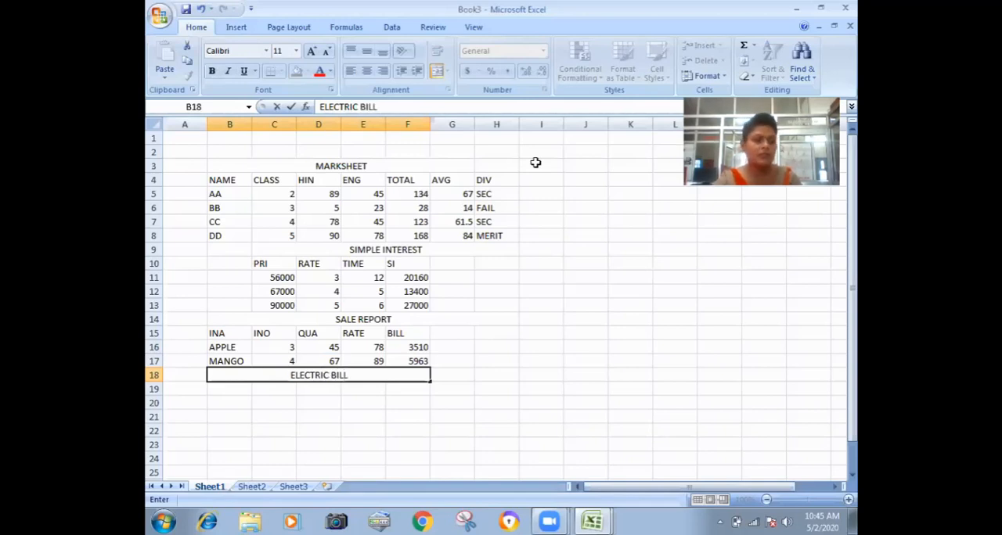
pyautogui.press('Return')
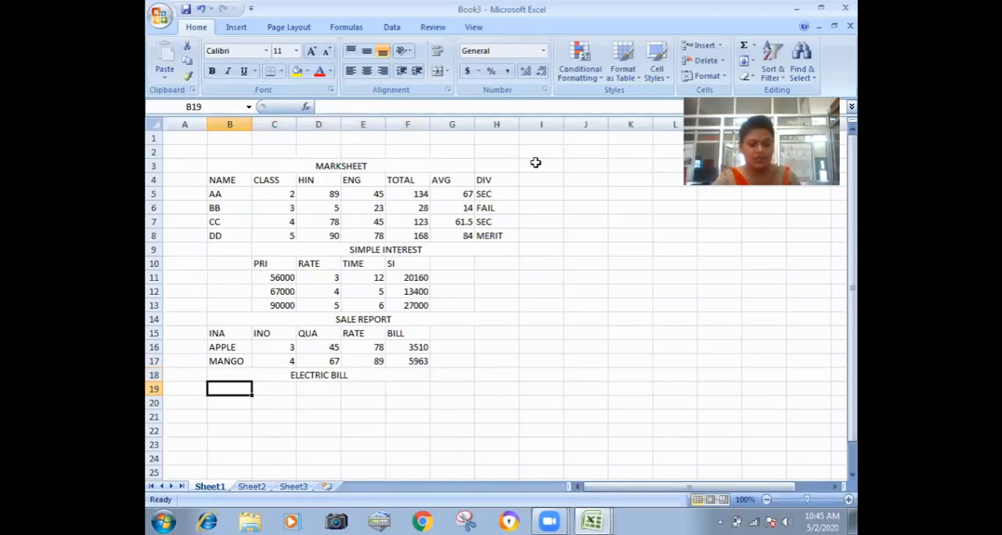
# Enter the electric bill column headers CNAME in B19 and CNO/MTR NO in C19.
pyautogui.write('CNAME')
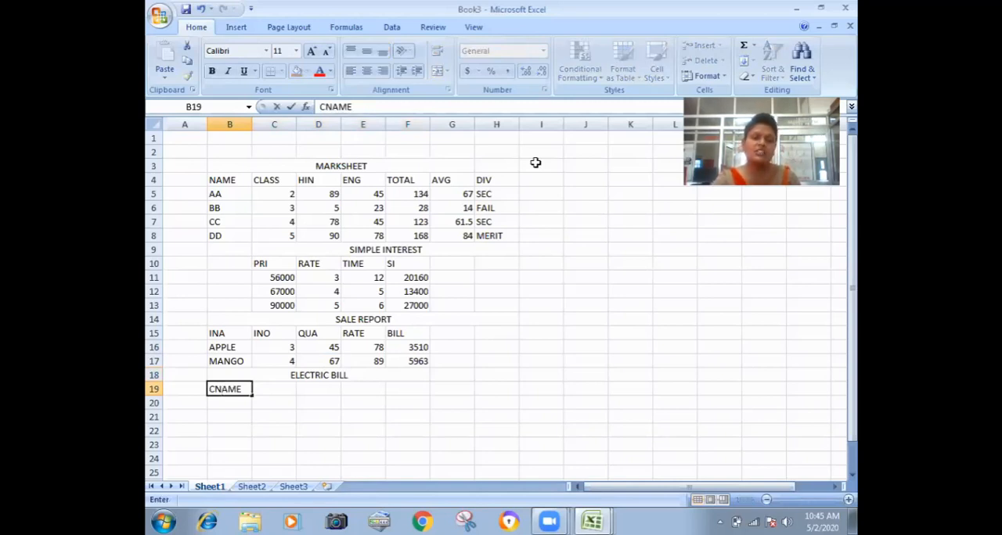
pyautogui.press('Tab')
pyautogui.write('C')
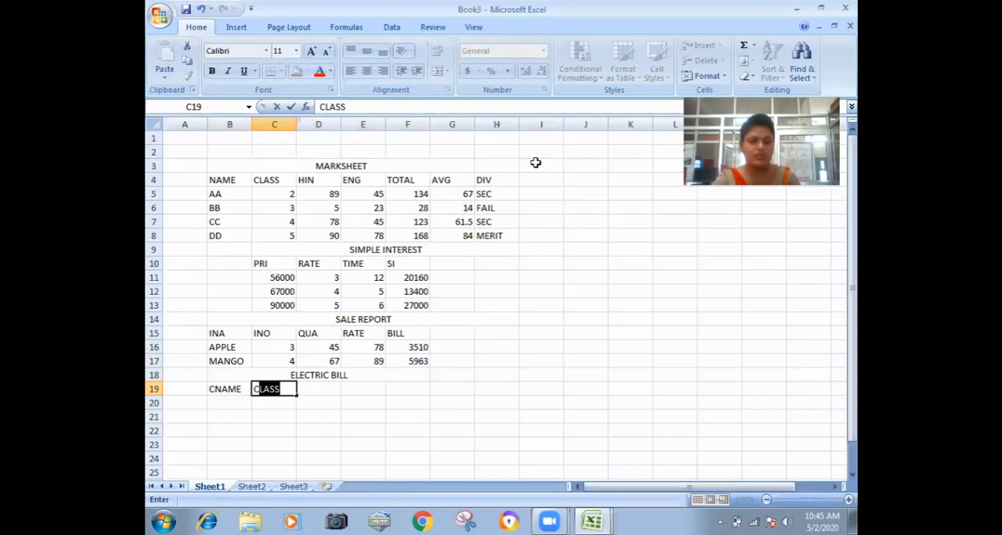
pyautogui.write('NO/MTR N')
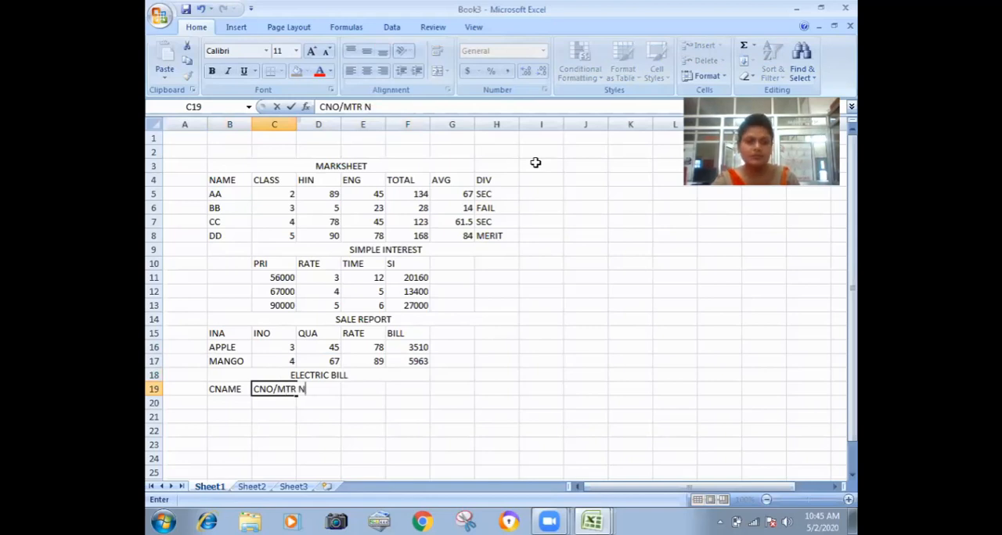
pyautogui.write('O')
pyautogui.press('Tab')
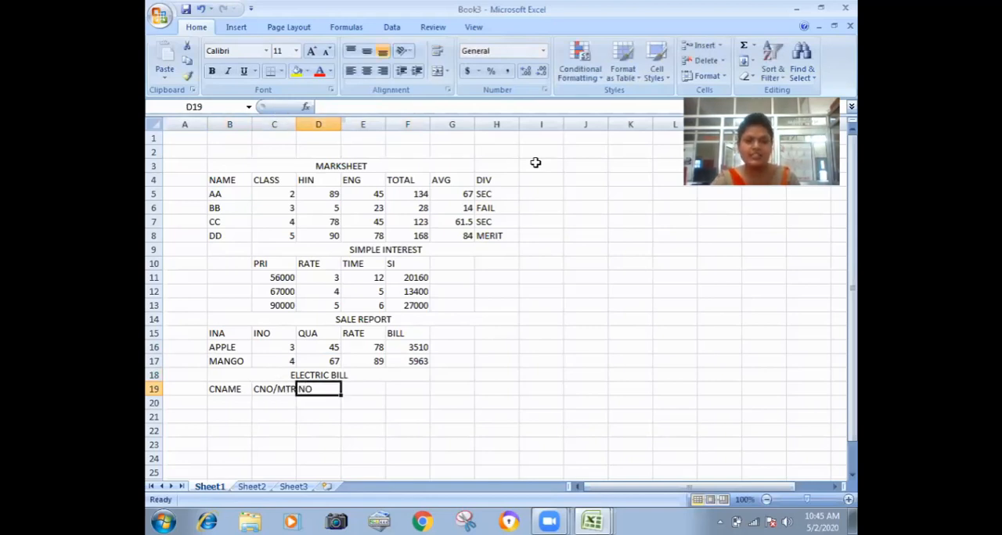
# Enter the remaining electric bill headers CR, PR, RPU, CU and BI in cells D19 to H19.
pyautogui.write('CR')
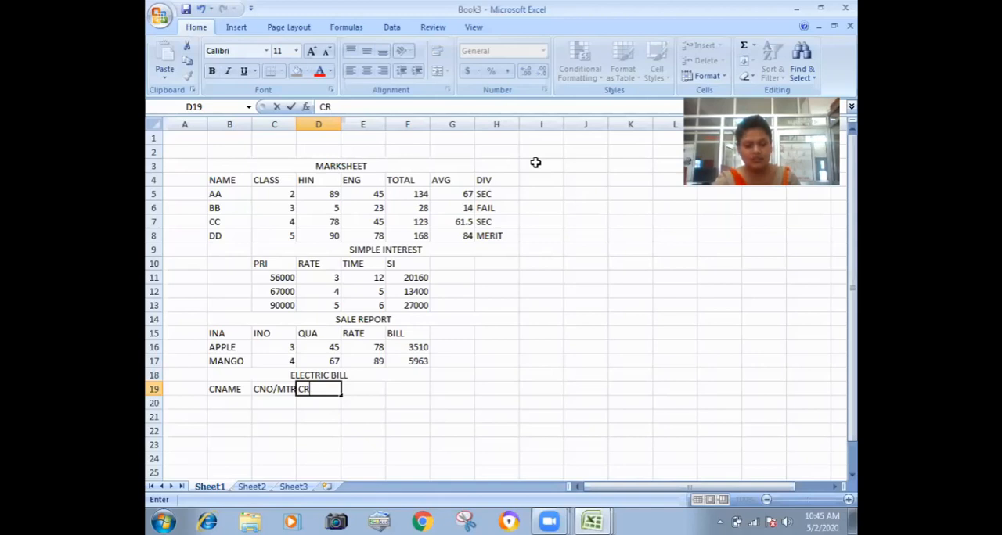
pyautogui.press('Tab')
pyautogui.write('PR')
pyautogui.press('Tab')
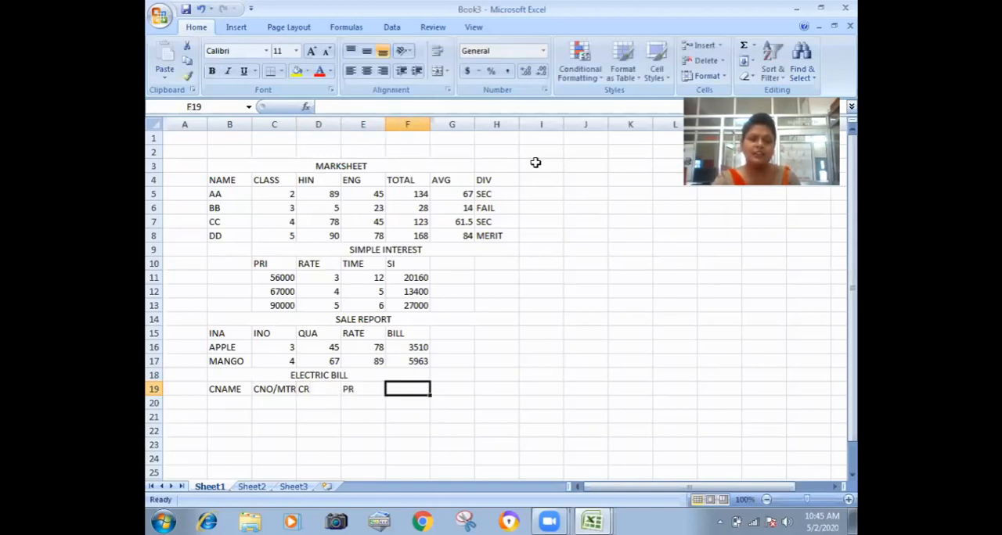
pyautogui.write('RP')
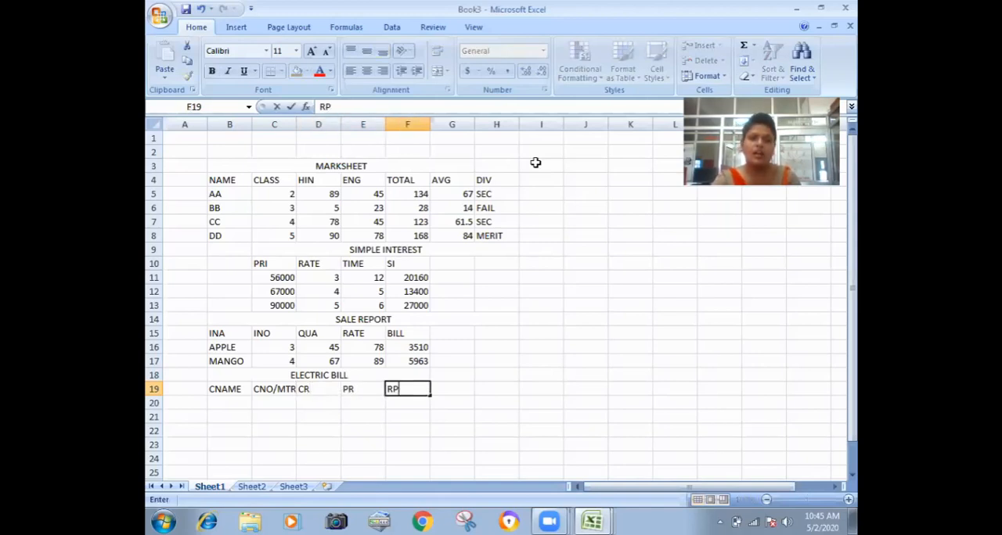
pyautogui.write('U')
pyautogui.press('Tab')
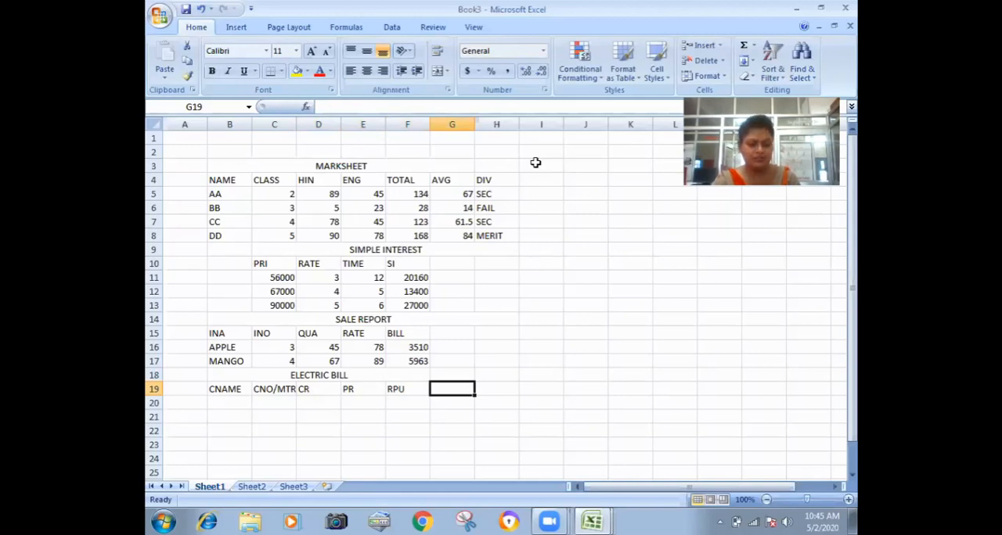
pyautogui.write('CU')
pyautogui.press('Tab')
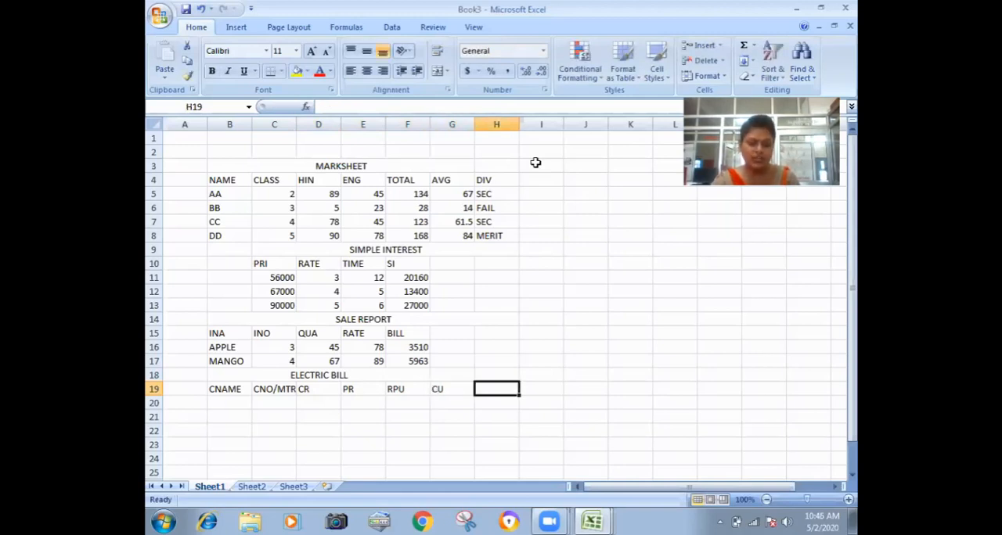
pyautogui.write('BI')
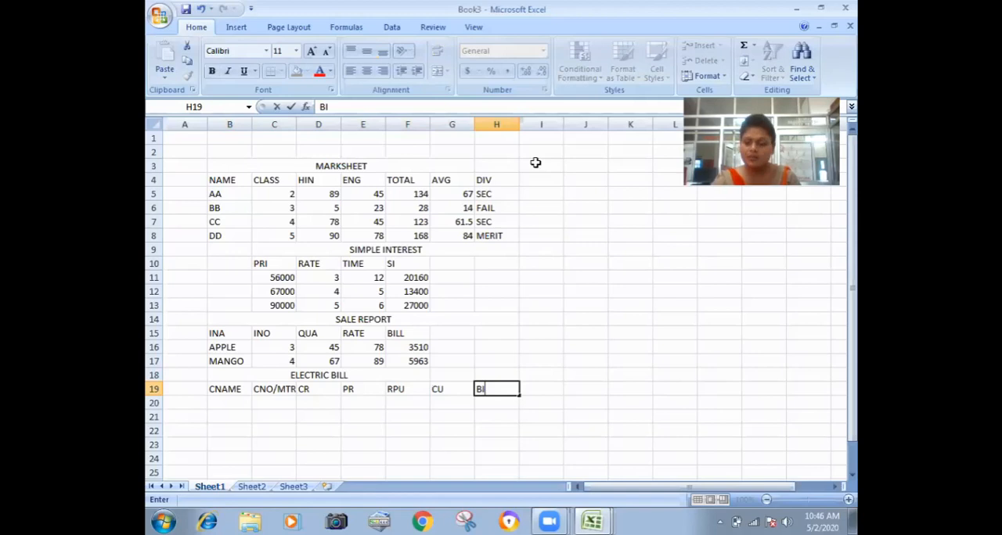
pyautogui.press('Return')
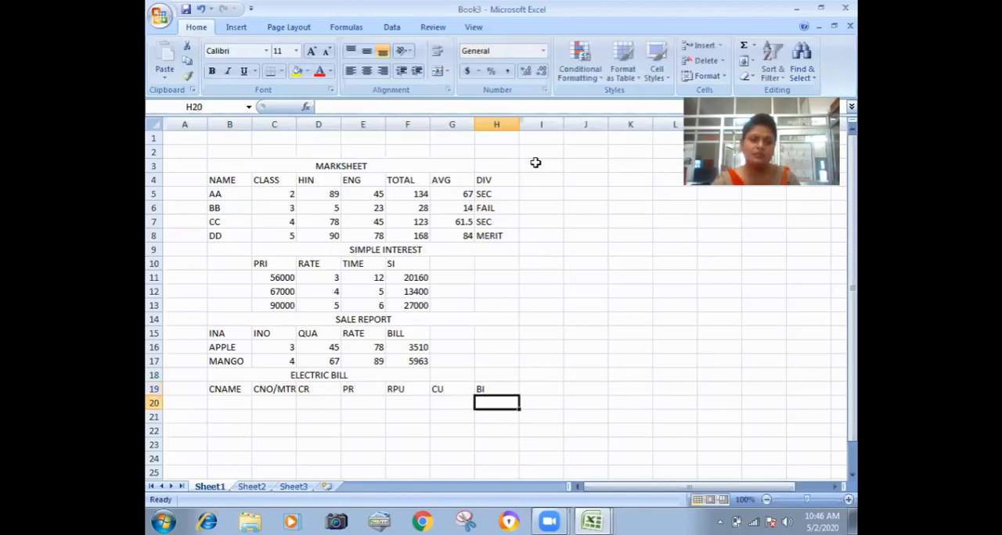
# Enter the customer entries AA, BB, CC and DD under CNAME in cells B20 to B23.
pyautogui.press('Left')
pyautogui.press('Left')
pyautogui.press('Left')
pyautogui.press('Left')
pyautogui.press('Left')
pyautogui.press('Left')
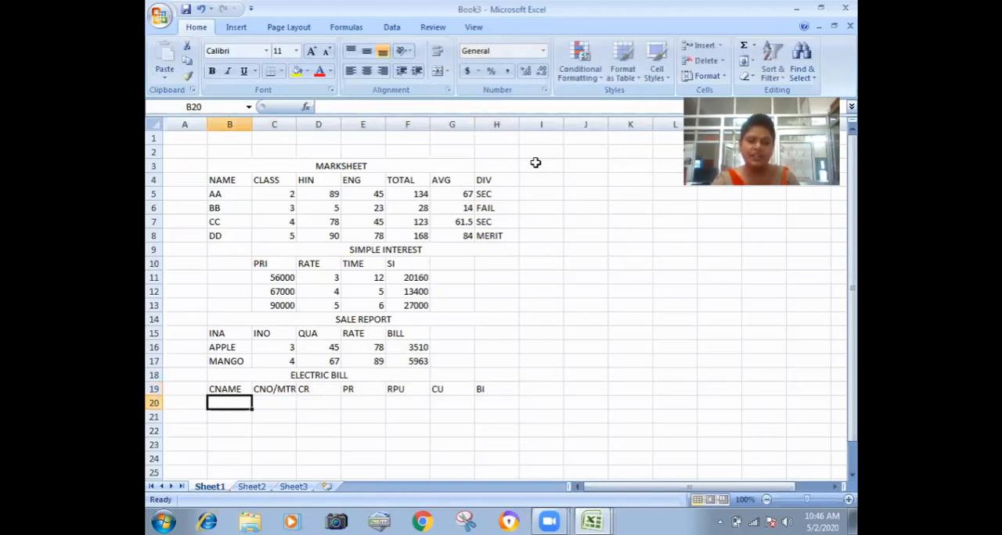
pyautogui.write('AA')
pyautogui.press('Return')
pyautogui.write('BB')
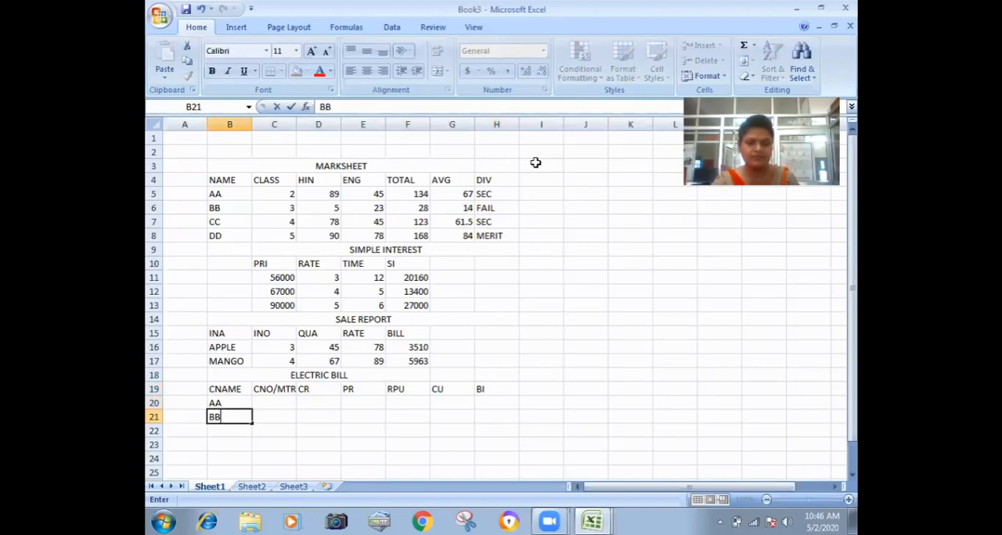
pyautogui.press('Return')
pyautogui.write('CC')
pyautogui.press('Return')
pyautogui.write('DD')
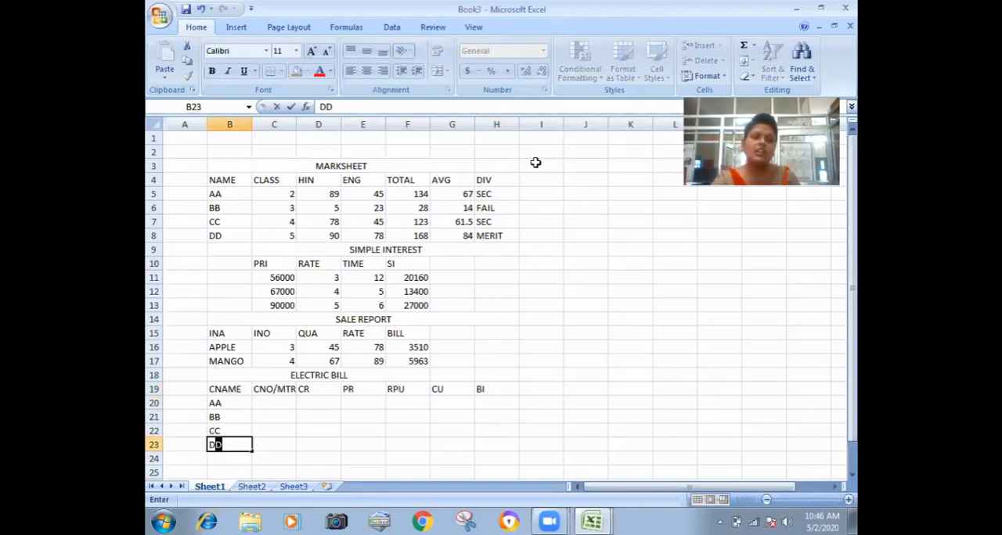
pyautogui.press('Tab')
# Fill the CNO/MTR NO column in C20 to C23 with consecutive single-digit consumer numbers.
pyautogui.press('Up')
pyautogui.press('Up')
pyautogui.press('Up')
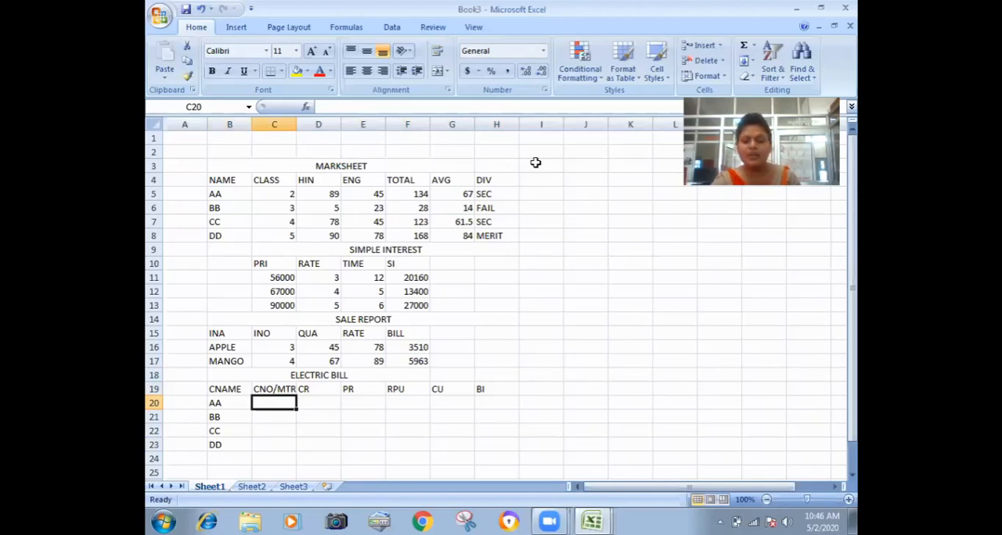
pyautogui.write('5')
pyautogui.press('Return')
pyautogui.write('6')
pyautogui.press('Return')
pyautogui.write('7')
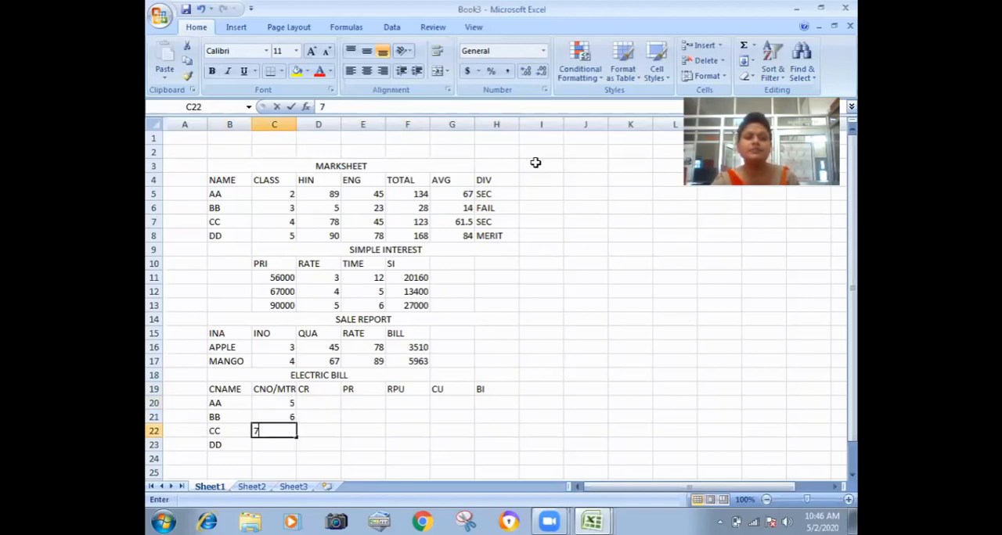
pyautogui.press('Return')
pyautogui.write('8')
pyautogui.press('Tab')
# Enter the CR readings 677, 457, 899 and 876 in cells D20 to D23.
pyautogui.press('Up')
pyautogui.press('Up')
pyautogui.press('Up')
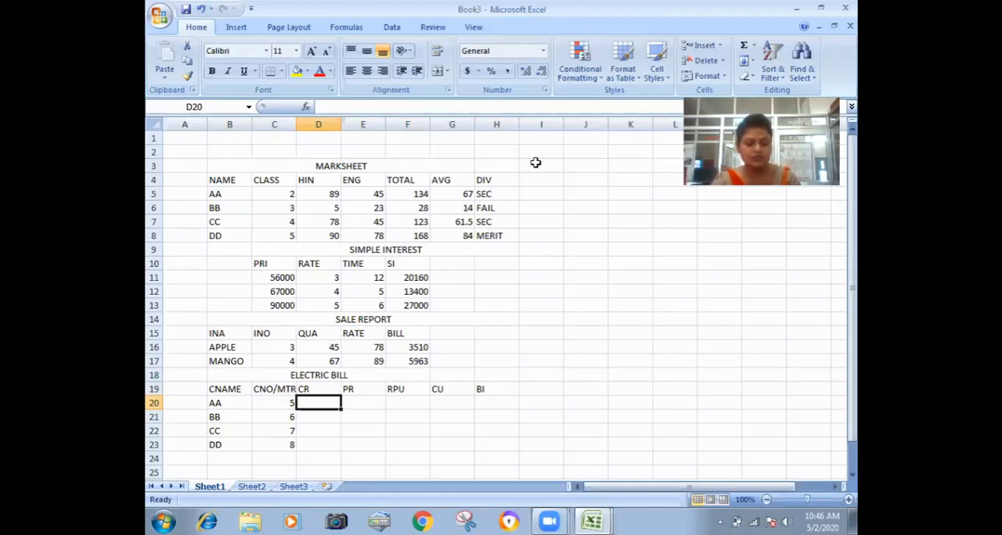
pyautogui.write('67')
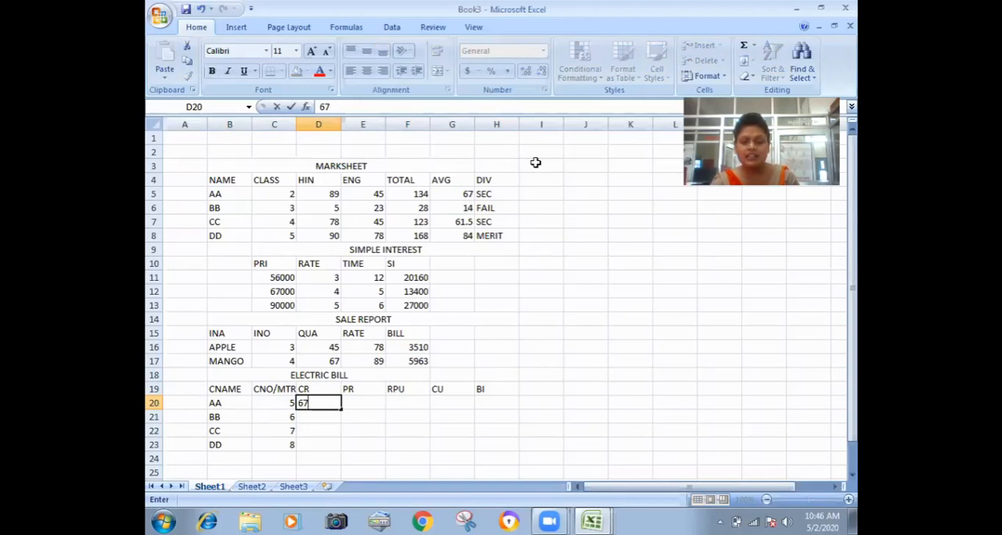
pyautogui.write('7')
pyautogui.press('Return')
pyautogui.write('45')
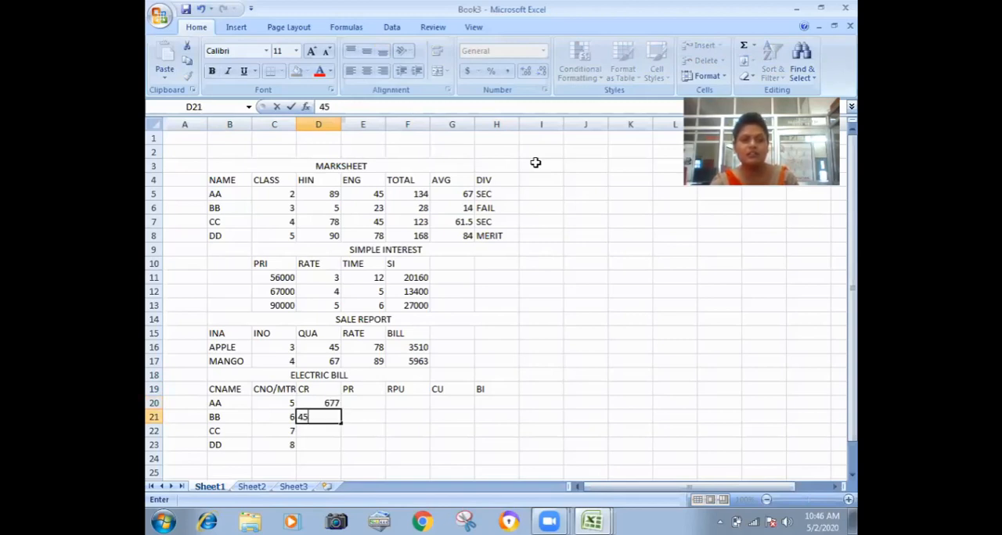
pyautogui.write('7')
pyautogui.press('Return')
pyautogui.write('89')
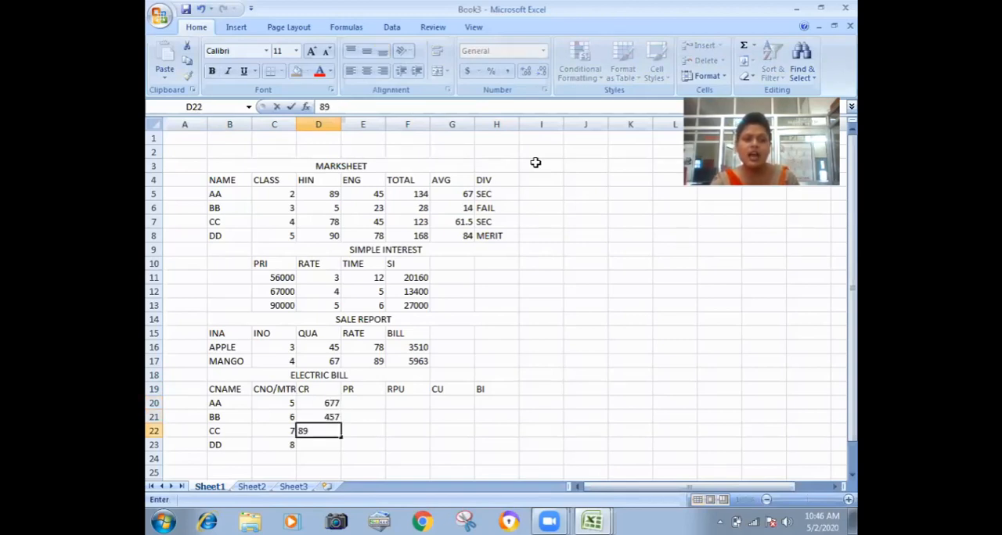
pyautogui.write('9')
pyautogui.press('Return')
pyautogui.write('876')
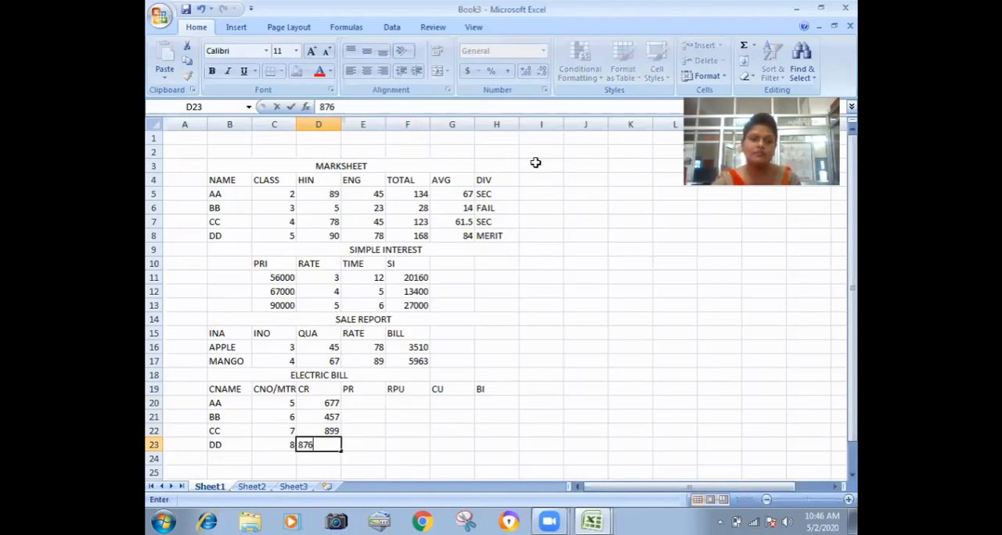
pyautogui.press('Right')
# Enter the PR readings 233, 233, 566 and 676 in cells E20 to E23.
pyautogui.press('Up')
pyautogui.press('Up')
pyautogui.press('Up')
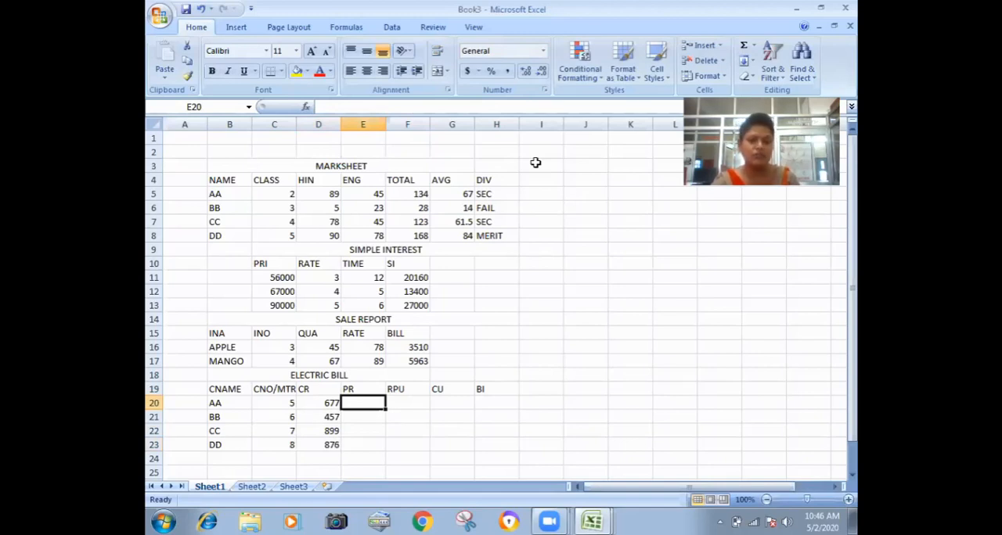
pyautogui.write('23')
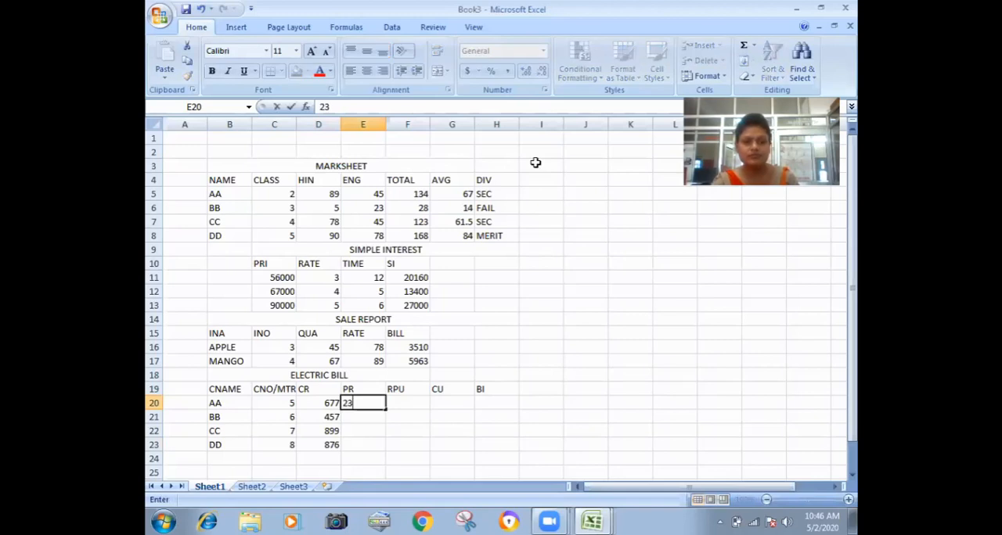
pyautogui.write('3')
pyautogui.press('Return')
pyautogui.write('233')
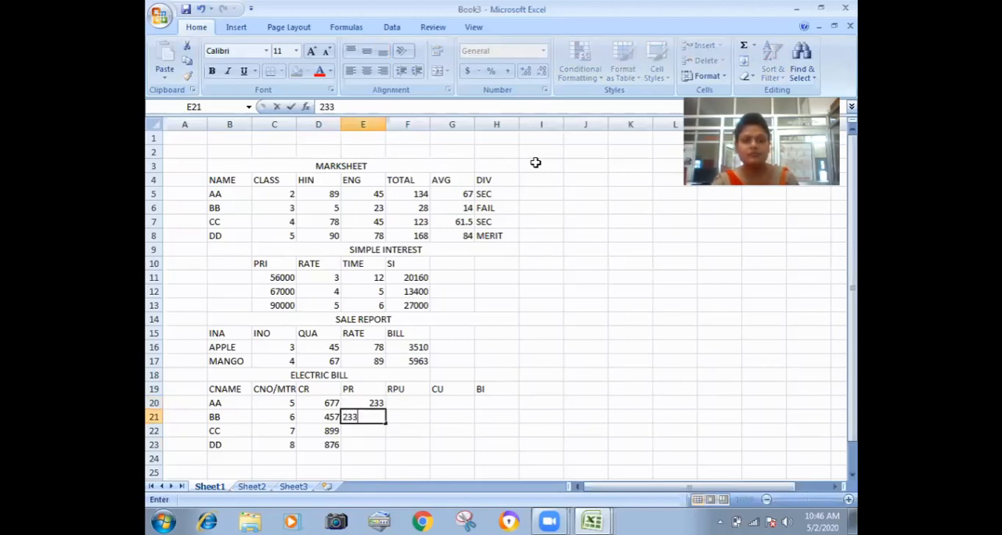
pyautogui.press('Return')
pyautogui.write('566')
pyautogui.press('Return')
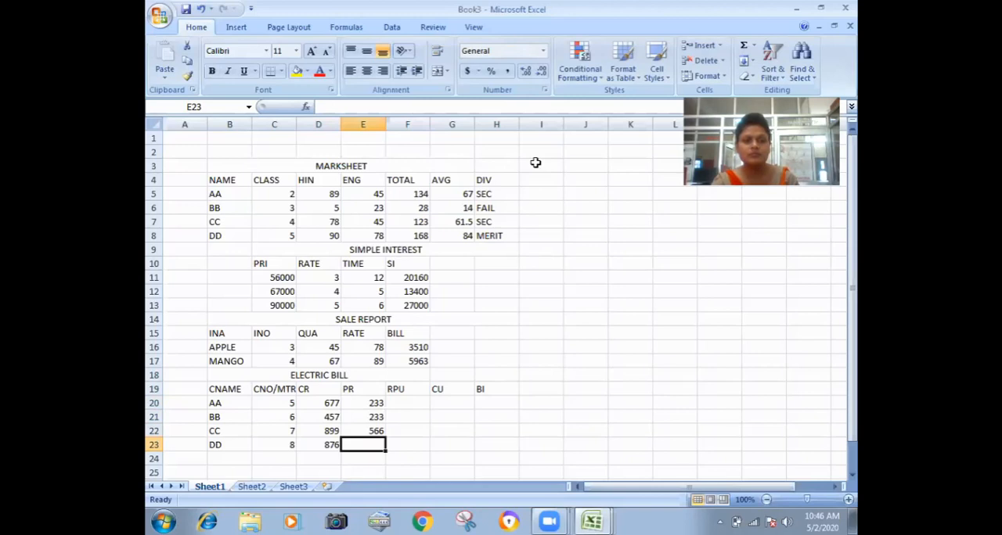
pyautogui.write('676')
pyautogui.press('Tab')
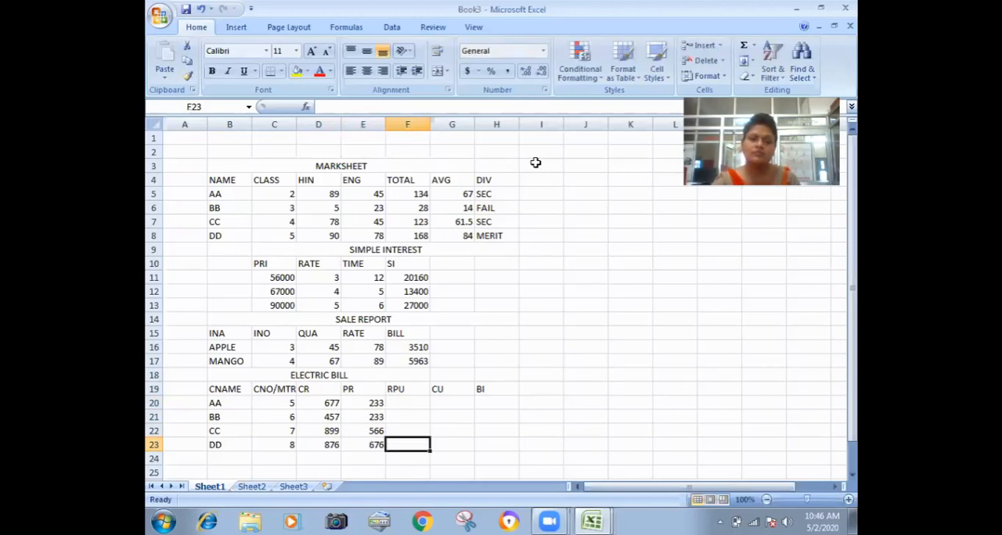
# Enter the RPU rates 3, 4, 5 and 6 in cells F20 to F23.
pyautogui.press('Up')
pyautogui.press('Up')
pyautogui.press('Up')
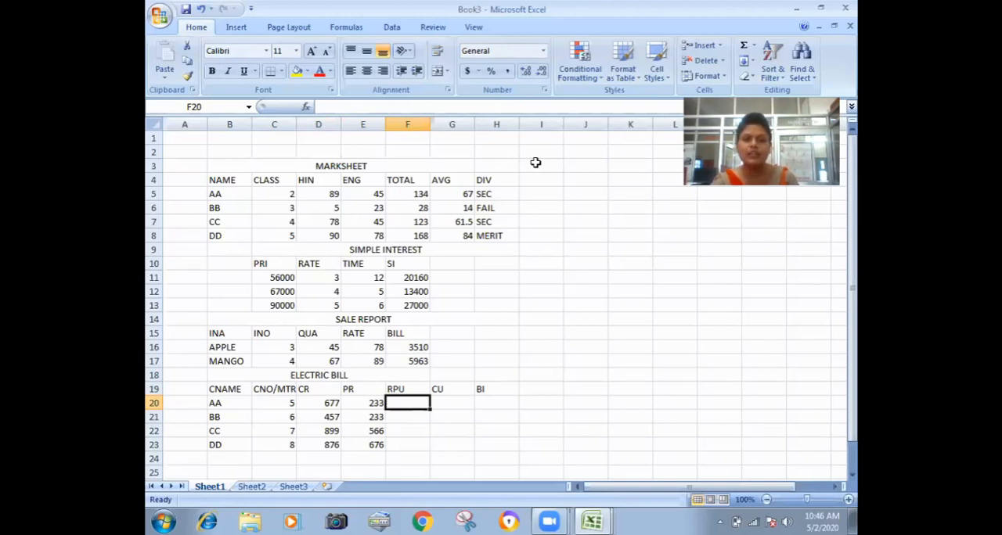
pyautogui.write('3')
pyautogui.press('Return')
pyautogui.write('4')
pyautogui.press('Return')
pyautogui.write('5')
pyautogui.press('Return')
pyautogui.write('6')
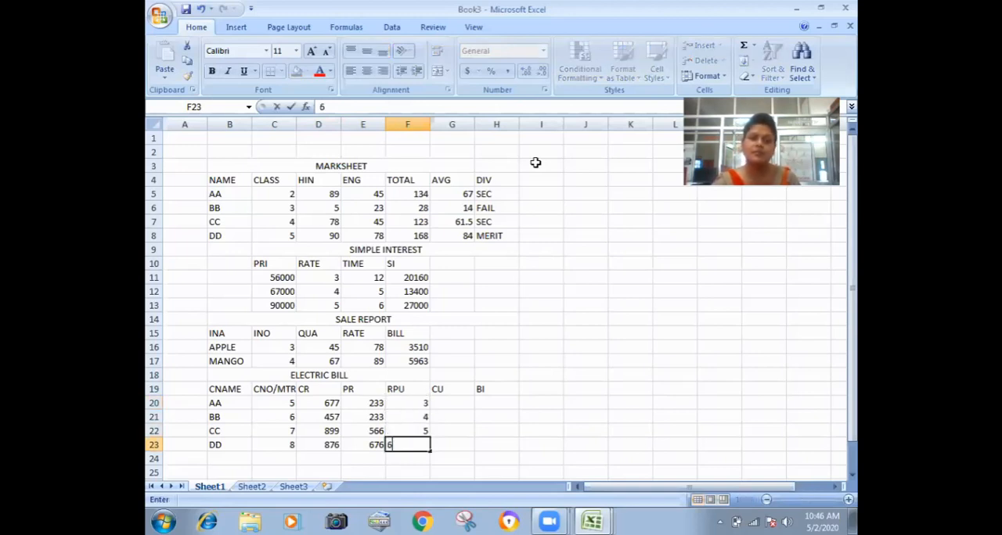
pyautogui.press('Right')
# Enter the CU formula =D20-E20 in cell G20 of the electric bill.
pyautogui.press('Up')
pyautogui.press('Up')
pyautogui.press('Up')
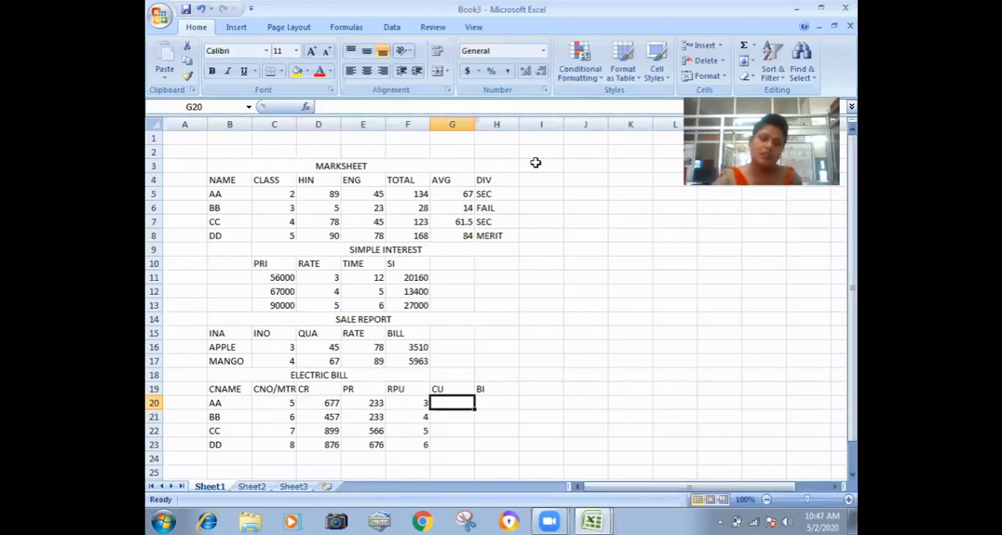
pyautogui.write('=')
pyautogui.press('Left')
pyautogui.press('Left')
pyautogui.press('Left')
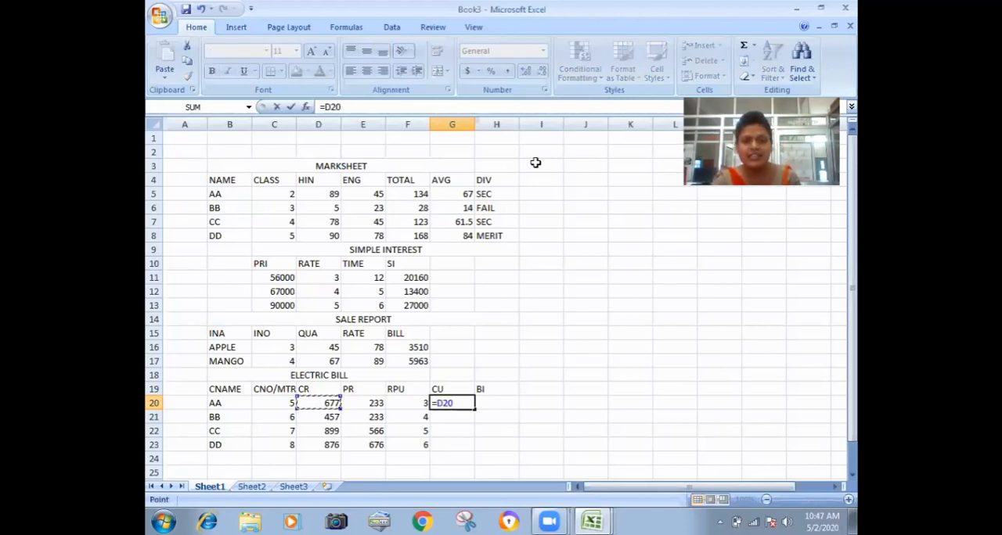
pyautogui.write('-')
pyautogui.press('Left')
pyautogui.press('Left')
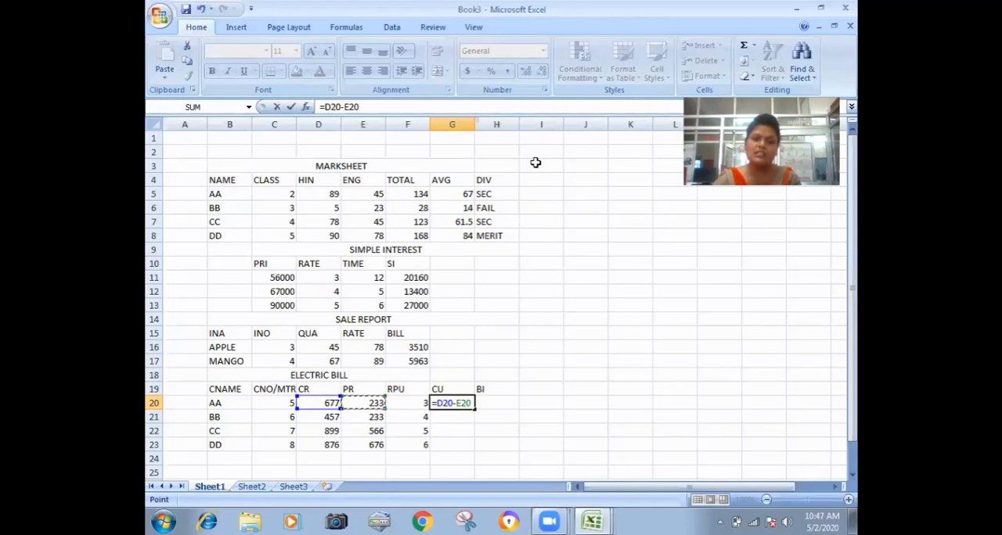
pyautogui.press('Return')
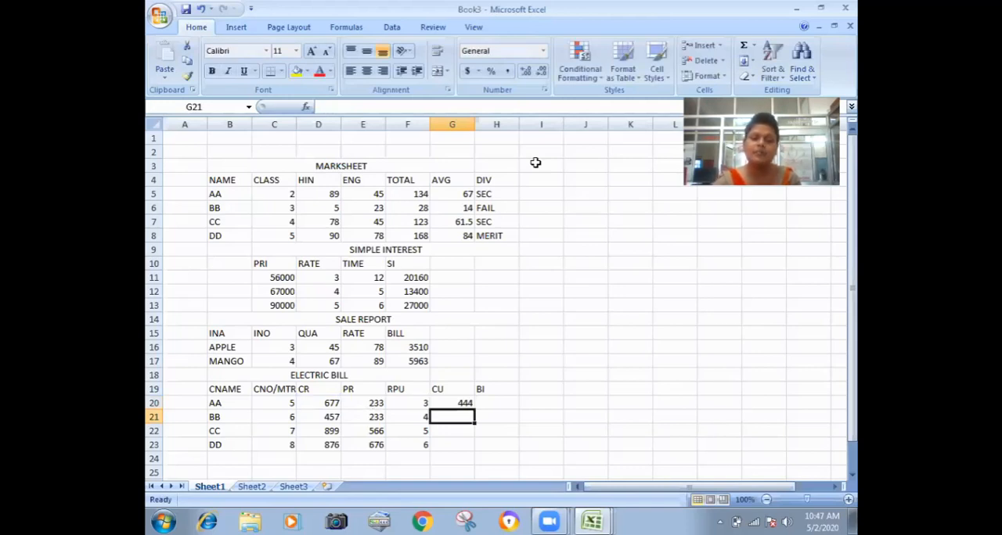
# Enter the BI formula =G20*F20 in cell H20 of the electric bill.
pyautogui.press('Up')
pyautogui.press('Right')
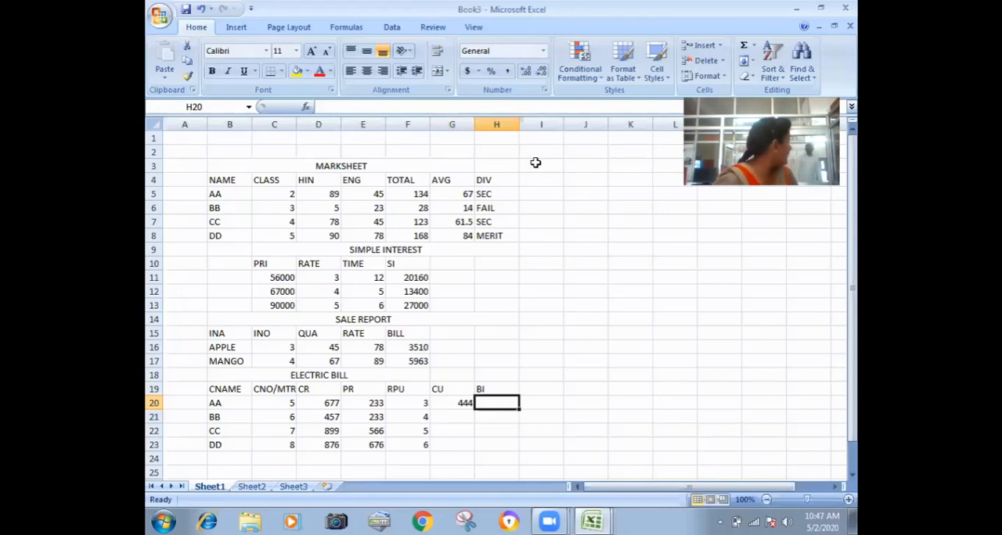
pyautogui.write('=')
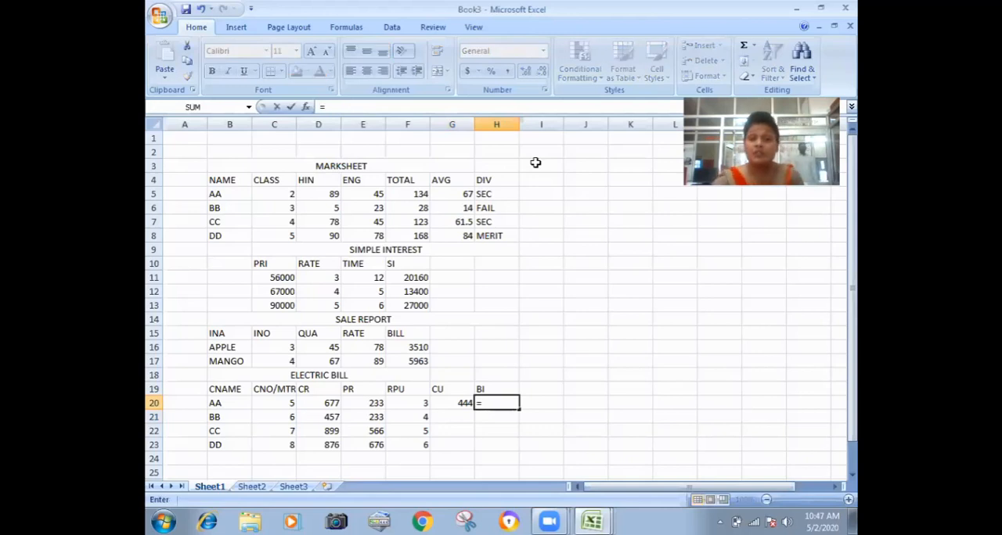
pyautogui.press('Left')
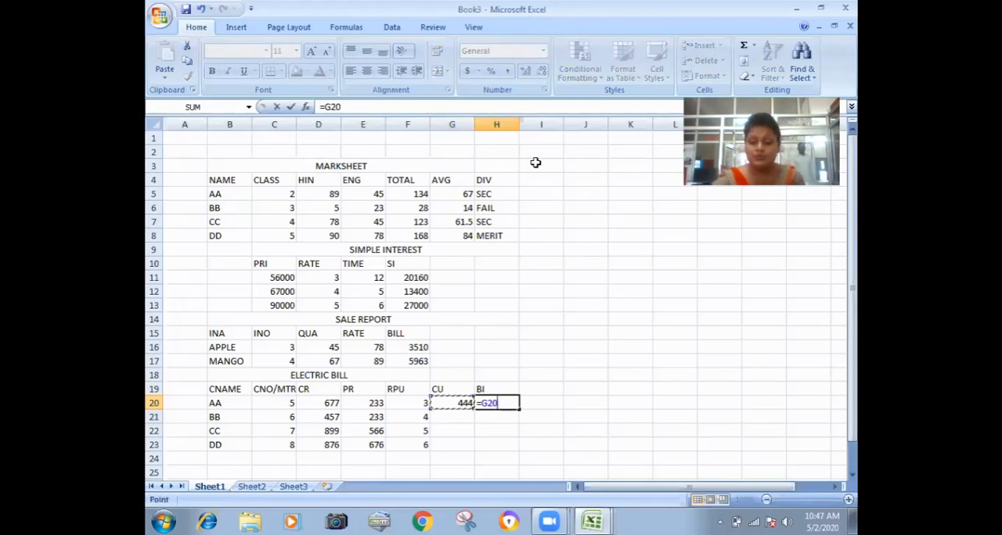
pyautogui.write('*')
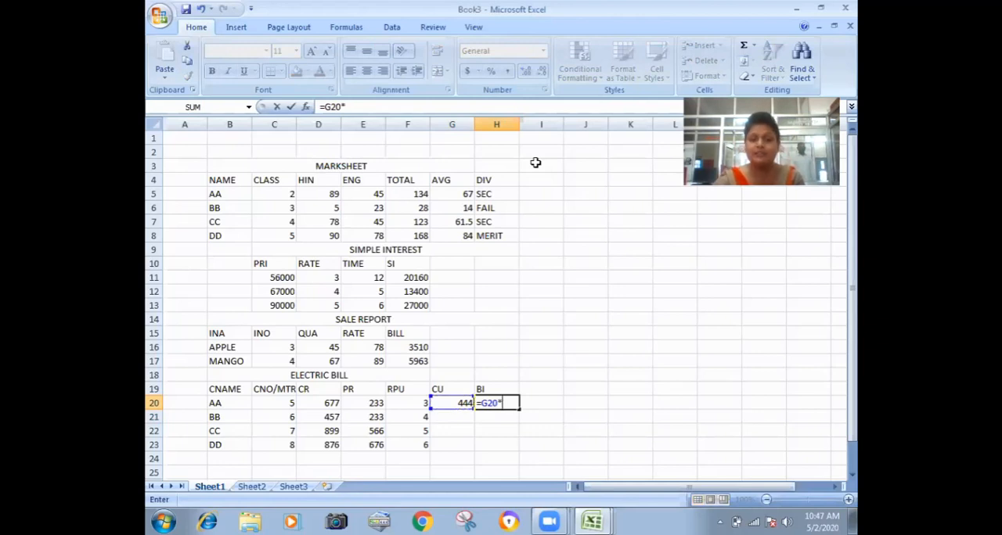
pyautogui.press('Left')
pyautogui.press('Left')
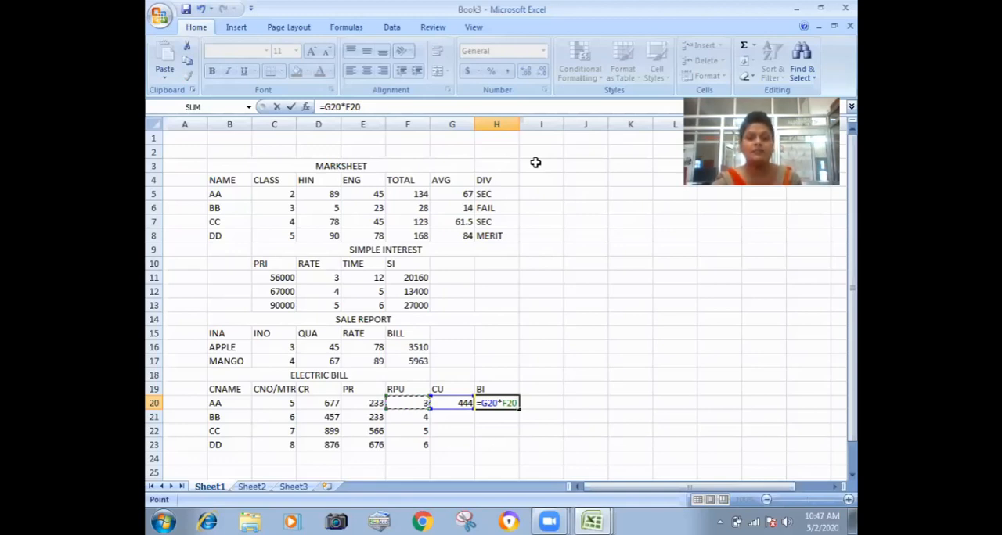
pyautogui.press('Return')
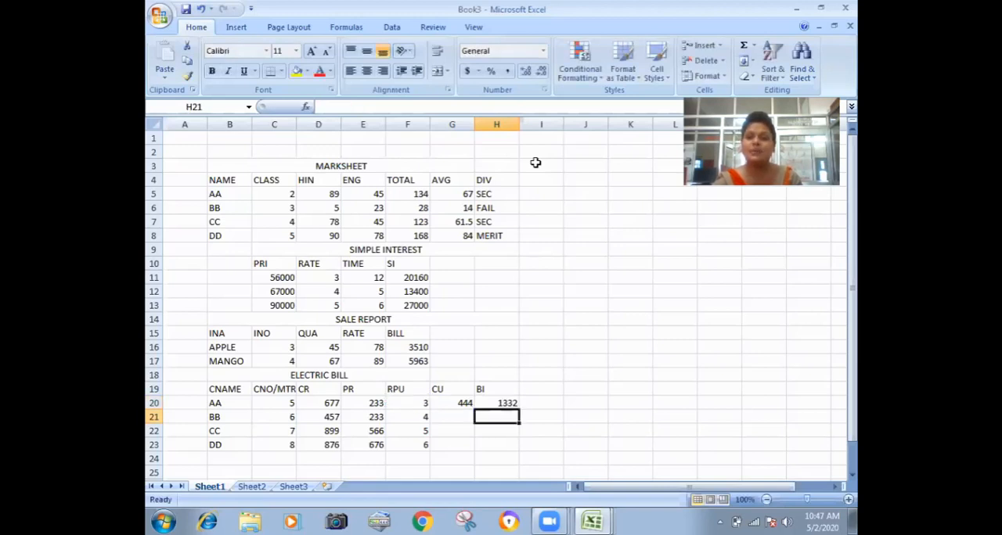
# Fill the CU and BI formulas from G20:H20 down to row 23.
pyautogui.click(462, 400)
pyautogui.keyDown('shift'); pyautogui.click(510, 405); pyautogui.keyUp('shift')
pyautogui.moveTo(518, 409); pyautogui.dragTo(512, 449)
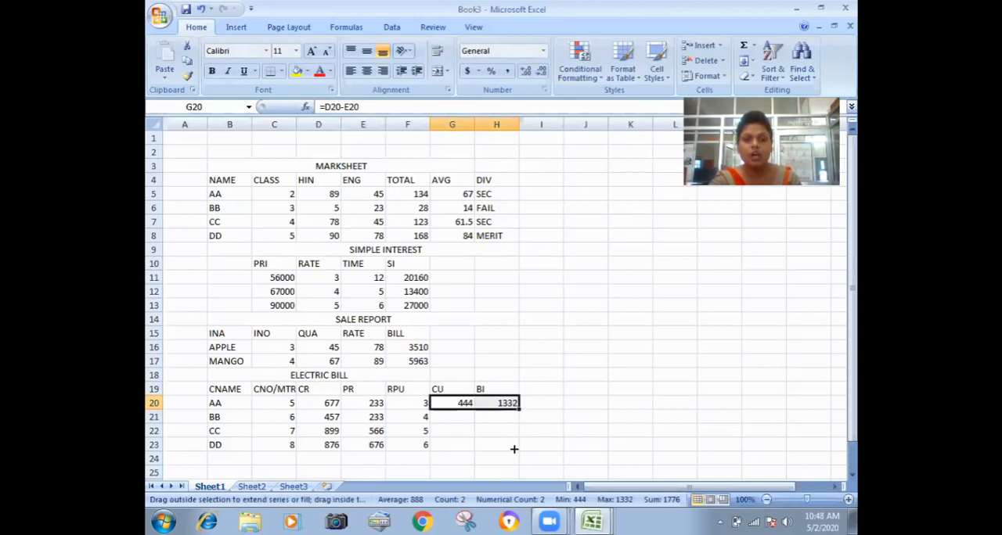
pyautogui.click(459, 461)
# Merge and center C24:H24 and enter the section heading "EMPLOYEE SHEET" in it.
pyautogui.scroll(-4, 396, 361)
pyautogui.click(365, 309)
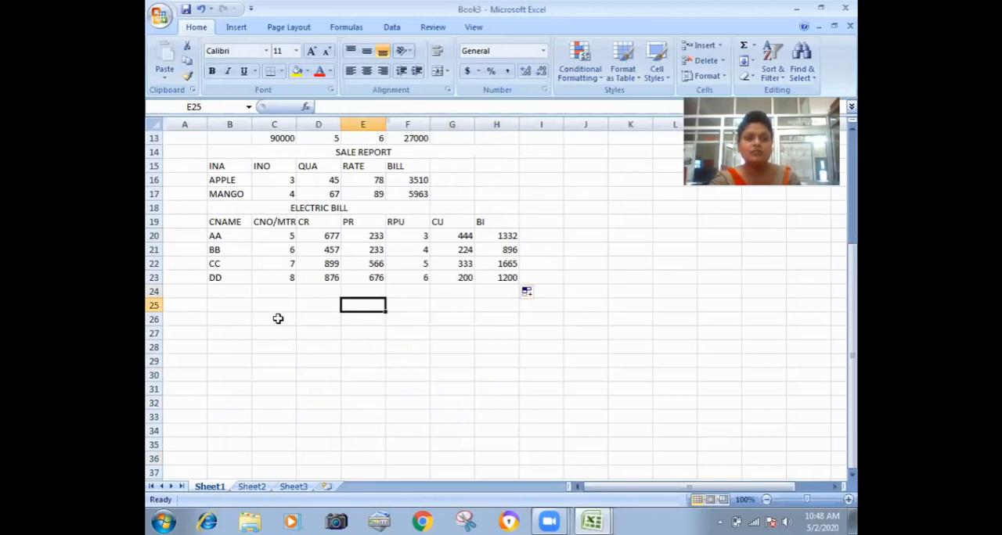
pyautogui.moveTo(261, 290); pyautogui.dragTo(477, 295)
pyautogui.click(437, 70)
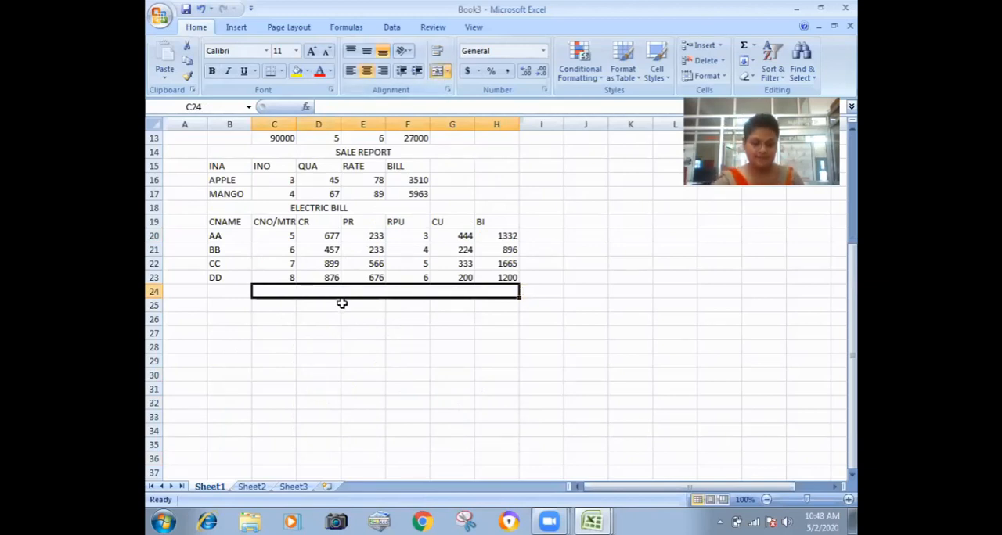
pyautogui.write('EMPL')
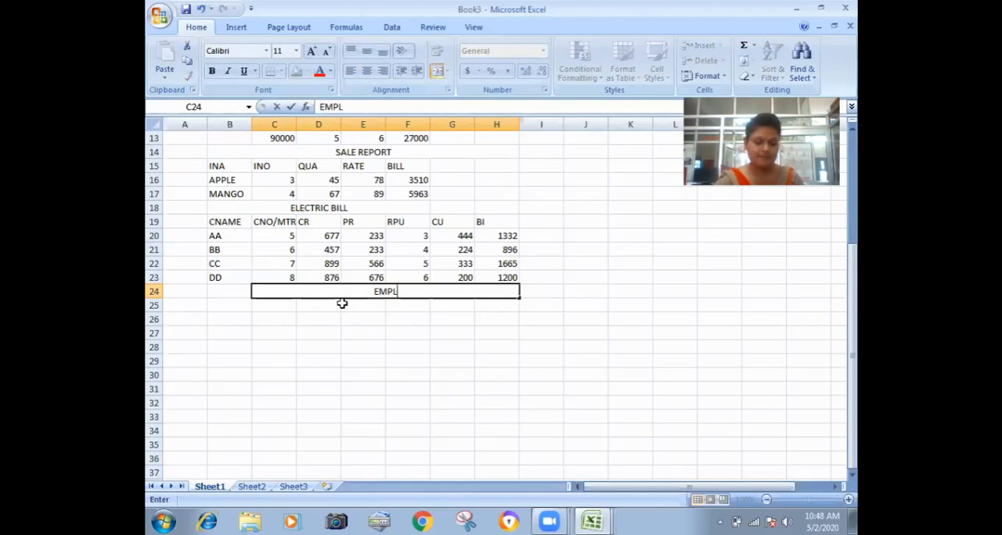
pyautogui.write('OYEE SHEET')
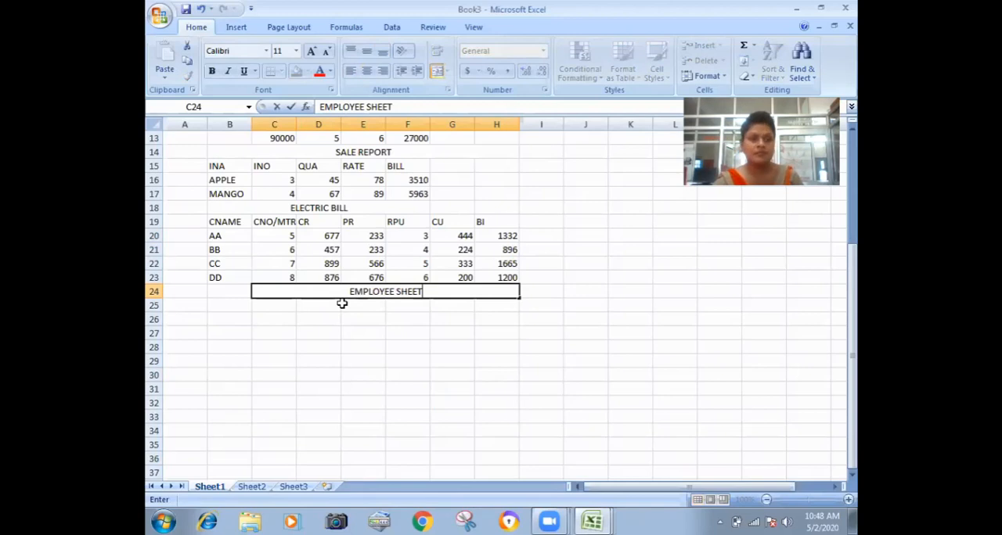
pyautogui.press('Return')
# Enter the first employee sheet column header ENA in cell B25.
pyautogui.press('Left')
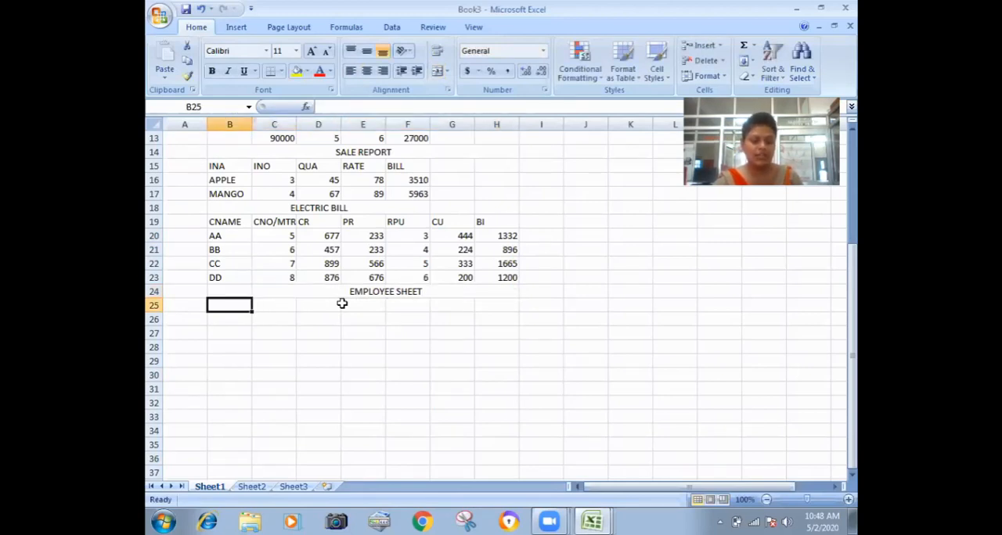
pyautogui.write('ENA')
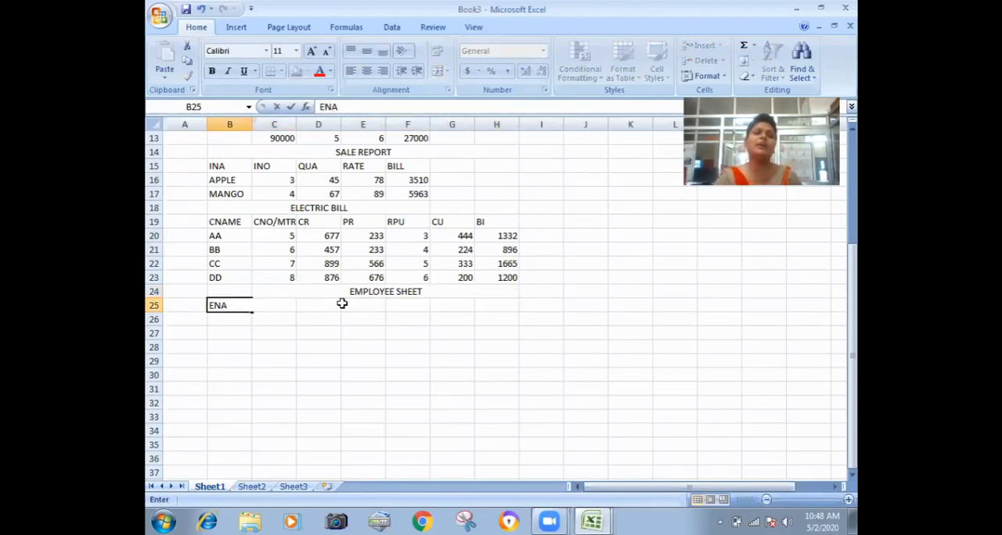
pyautogui.press('Tab')
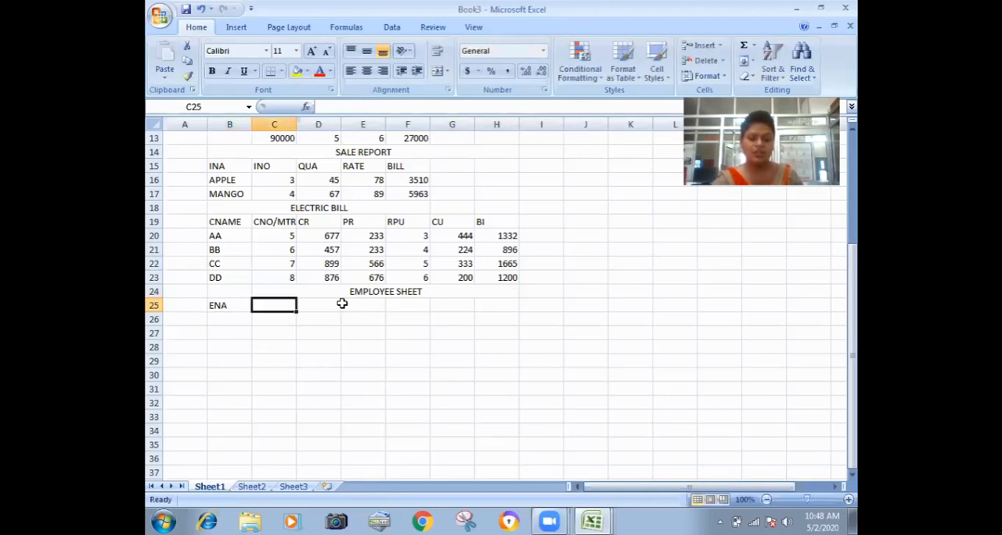
# Enter the employee sheet column headers ENO, BS, TA and DA in cells C25:F25.
pyautogui.write('ENO')
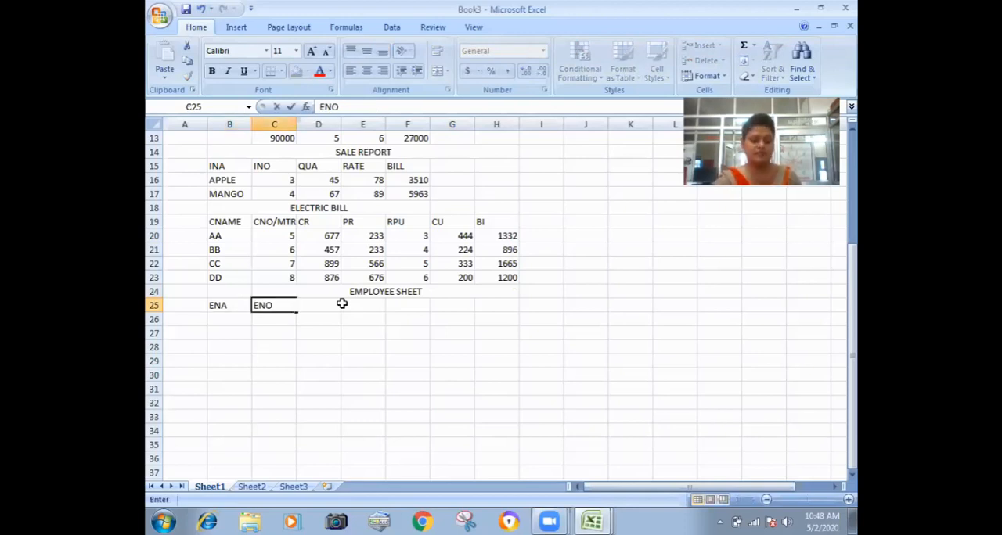
pyautogui.press('Tab')
pyautogui.write('BS')
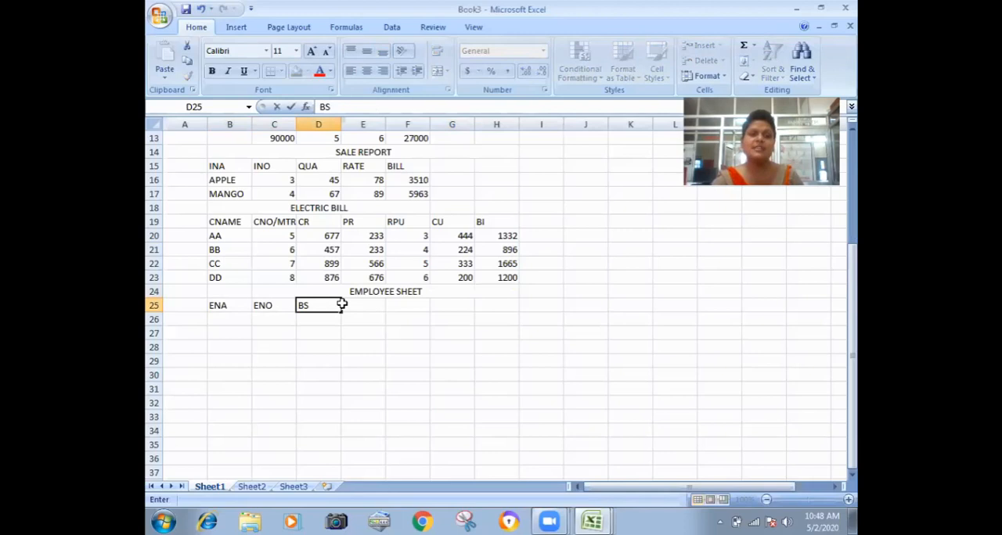
pyautogui.press('Tab')
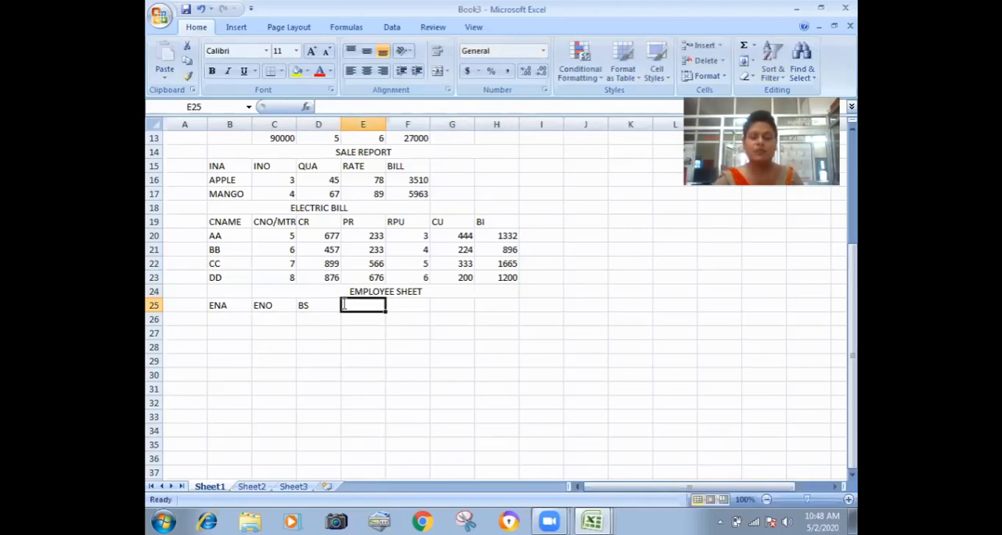
pyautogui.write('TA')
pyautogui.press('Tab')
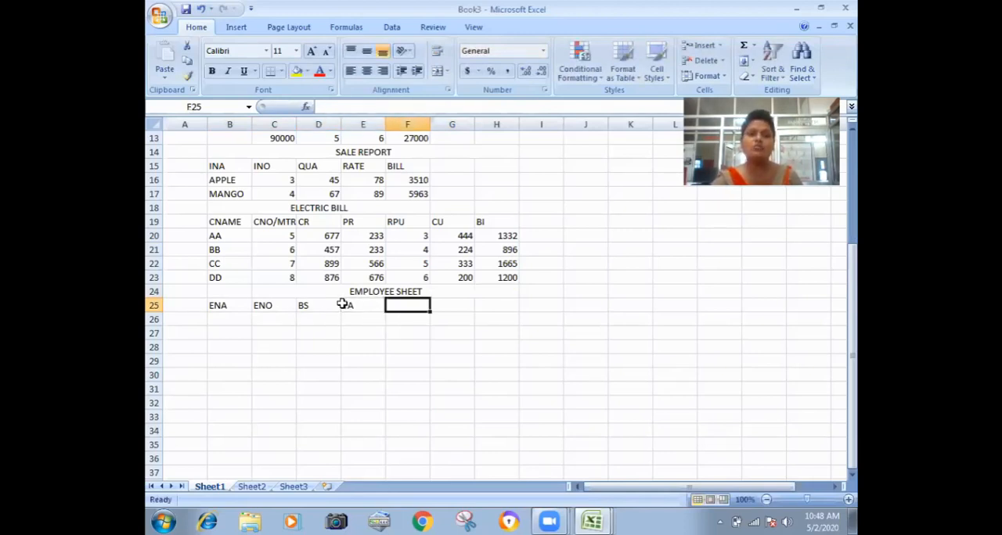
pyautogui.write('DA')
pyautogui.press('Tab')
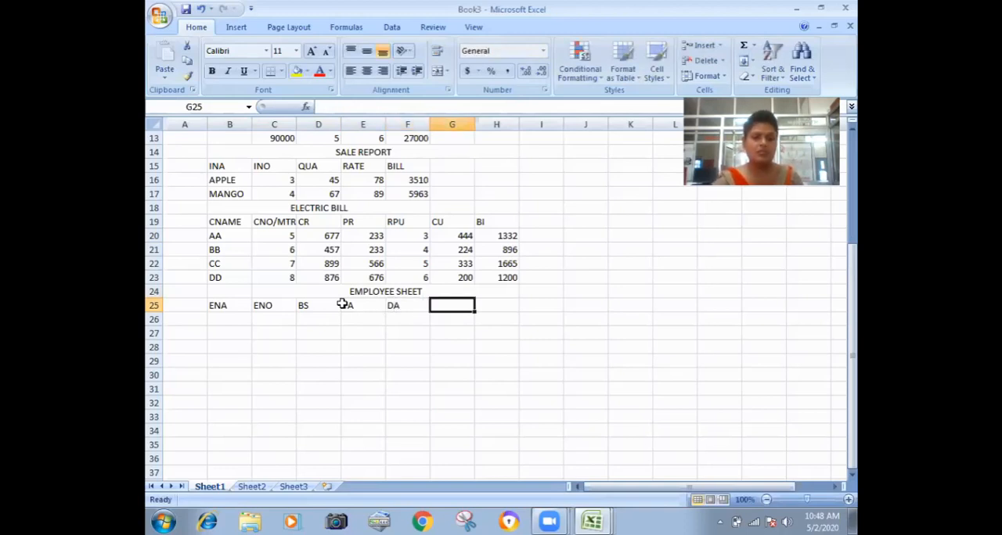
# Enter the remaining employee sheet column headers HRA, PF, GS and NP in cells G25:J25.
pyautogui.write('HRA')
pyautogui.press('Tab')
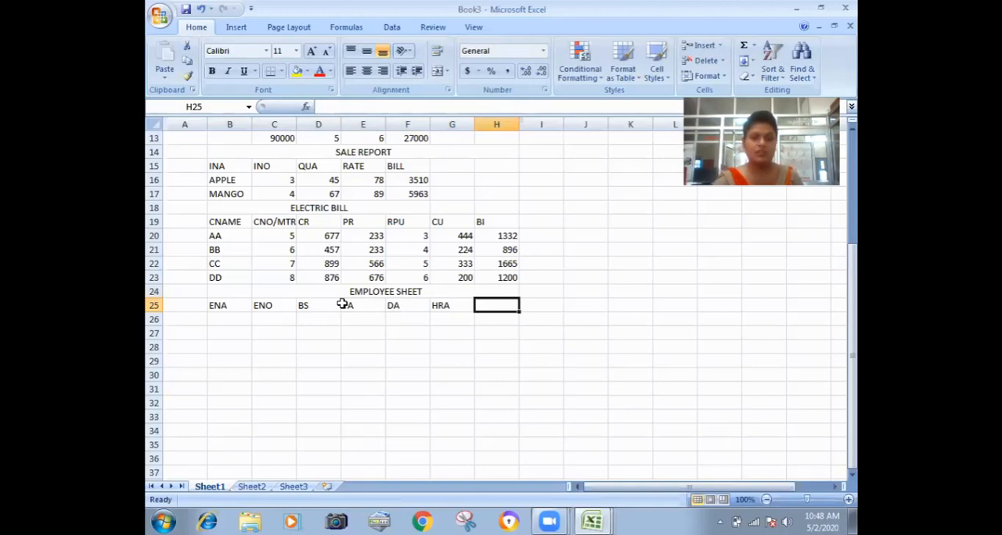
pyautogui.write('PF')
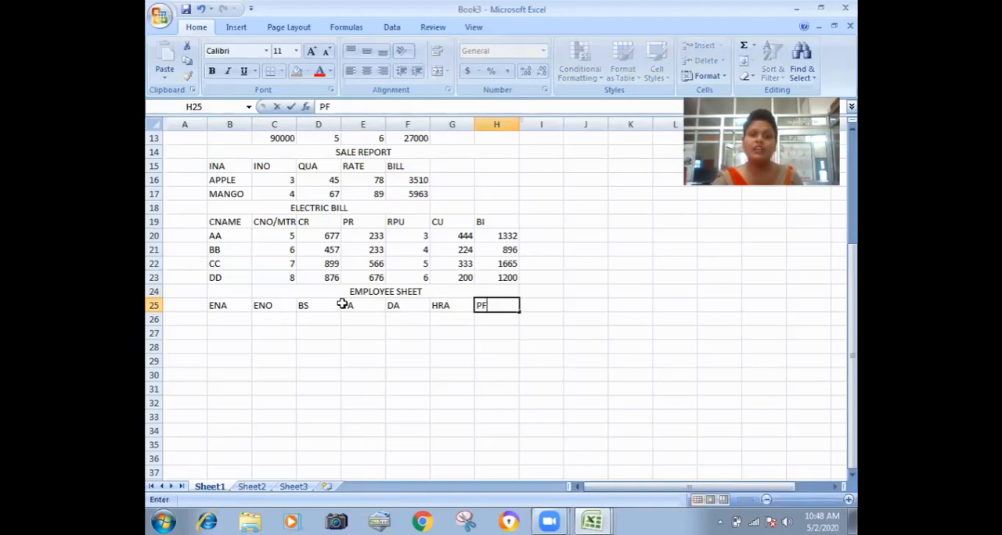
pyautogui.press('Tab')
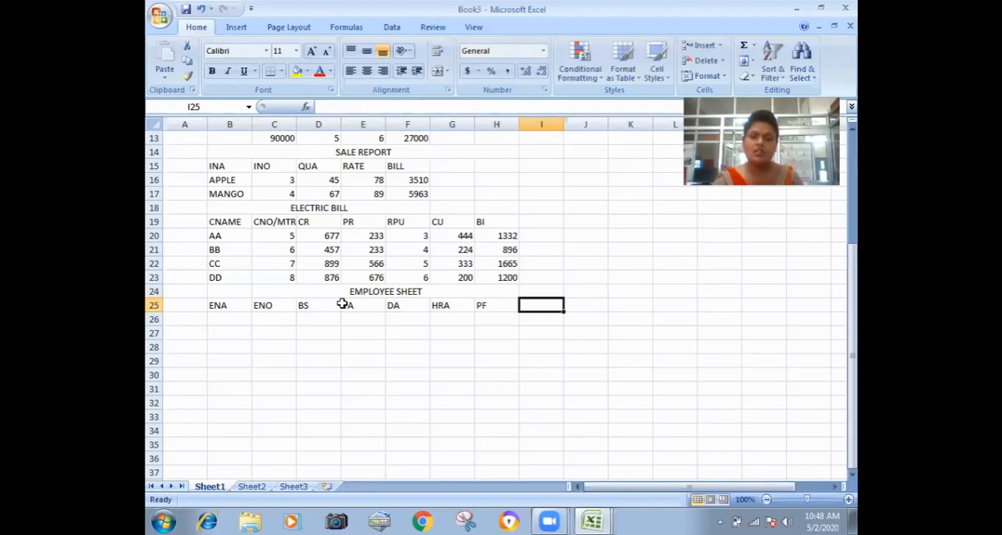
pyautogui.write('GS')
pyautogui.press('Tab')
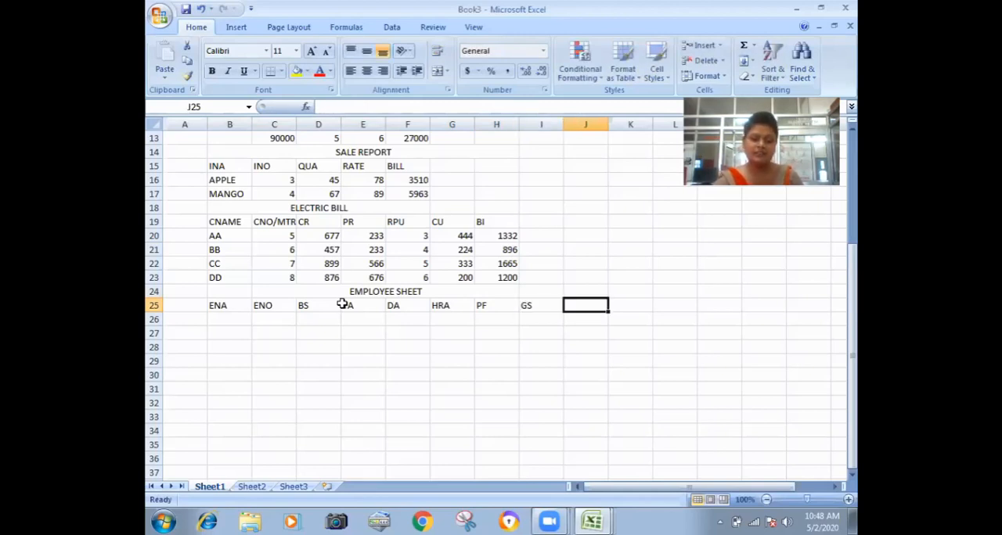
pyautogui.write('NP')
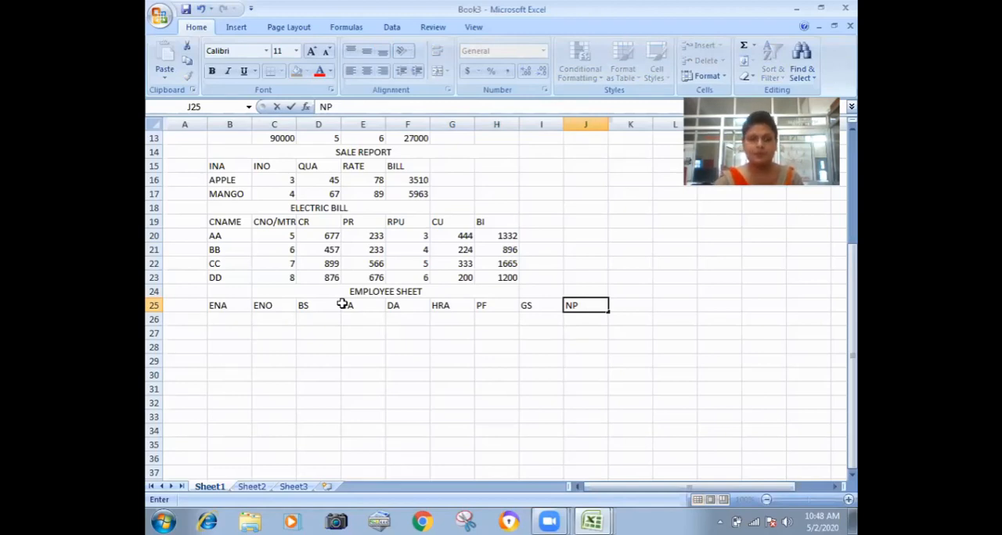
pyautogui.press('Return')
# Enter the employee names QQ, WW and EE in cells B26:B28 under ENA.
pyautogui.press('Left')
pyautogui.press('Left')
pyautogui.press('Left')
pyautogui.press('Left')
pyautogui.press('Left')
pyautogui.press('Left')
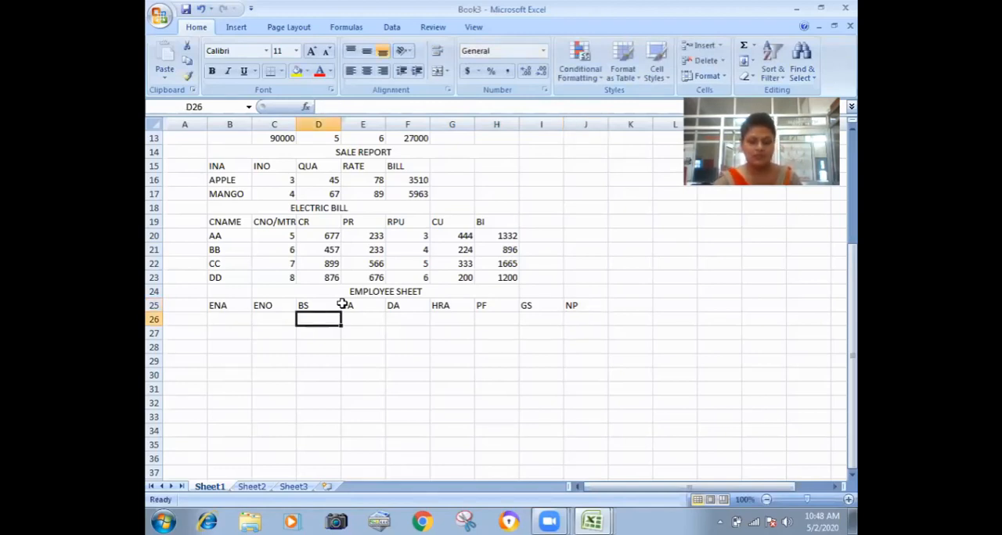
pyautogui.press('Left')
pyautogui.press('Left')
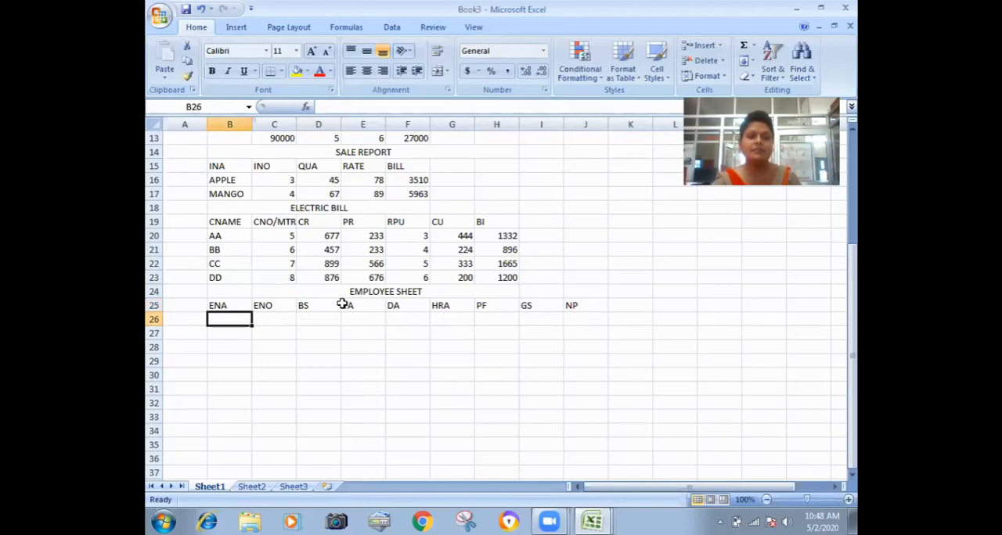
pyautogui.write('QQ')
pyautogui.press('Return')
pyautogui.write('WW')
pyautogui.press('Return')
pyautogui.write('EE')
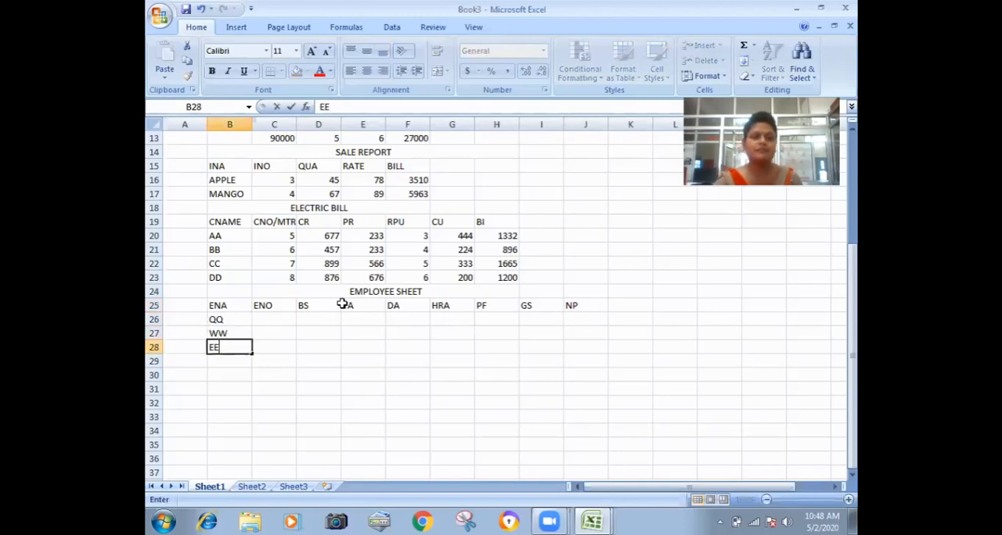
pyautogui.press('Tab')
# Enter the ENO values 4, 5 and 6 in cells C26:C28.
pyautogui.press('Up')
pyautogui.press('Up')
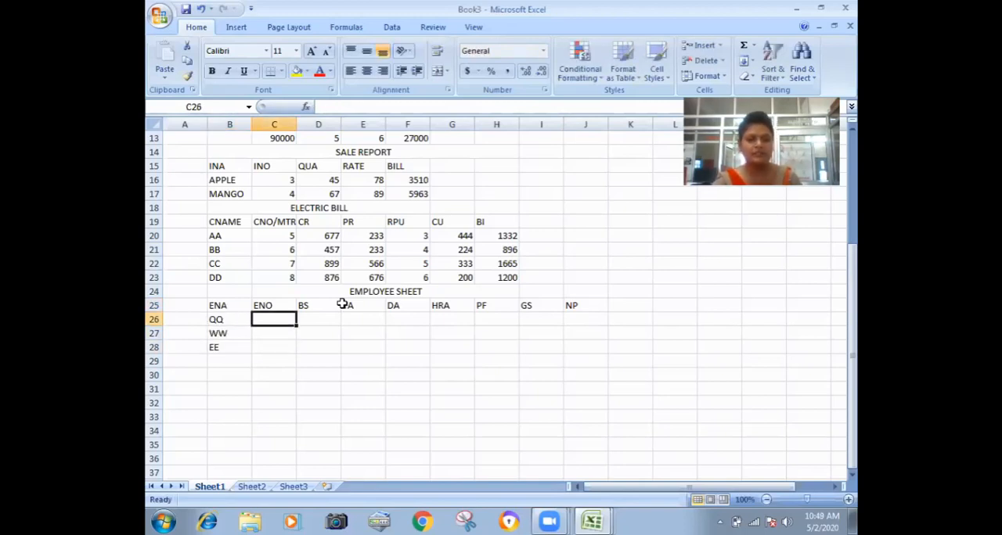
pyautogui.write('4')
pyautogui.press('Return')
pyautogui.write('5')
pyautogui.press('Return')
pyautogui.write('6')
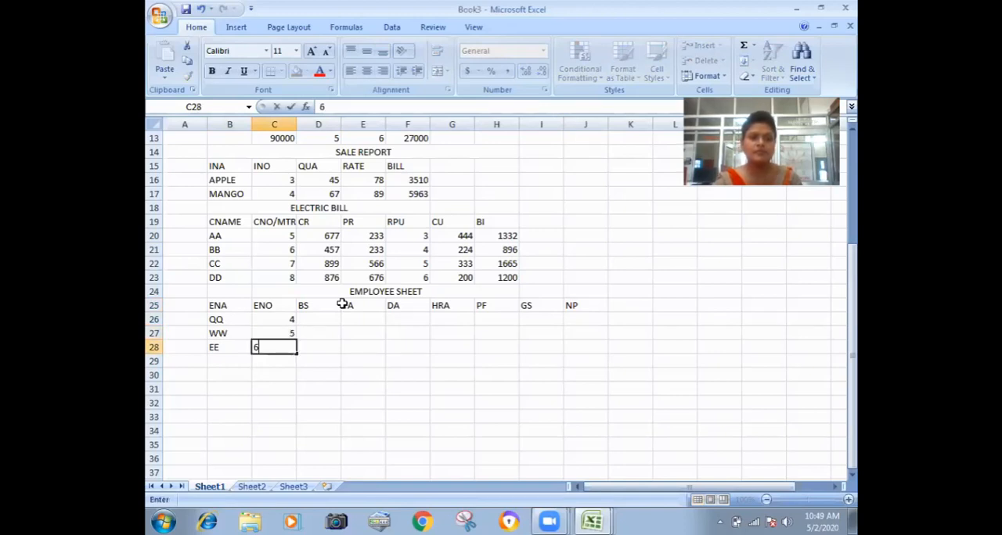
pyautogui.press('Tab')
# Enter the BS values 12300, 34000 and 45000 in cells D26:D28 of the employee sheet.
pyautogui.press('Up')
pyautogui.press('Up')
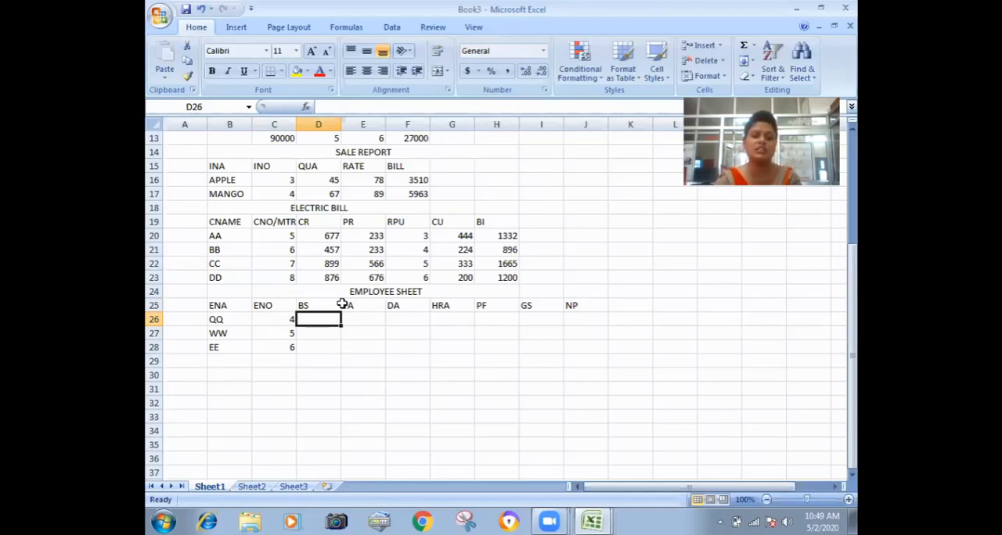
pyautogui.write('1')
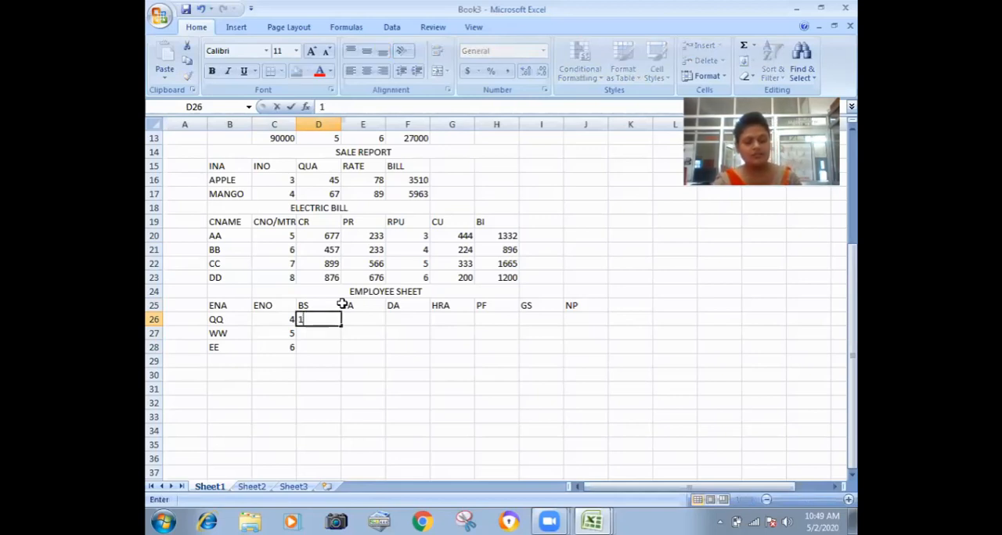
pyautogui.write('2300')
pyautogui.press('Return')
pyautogui.write('34000')
pyautogui.press('Return')
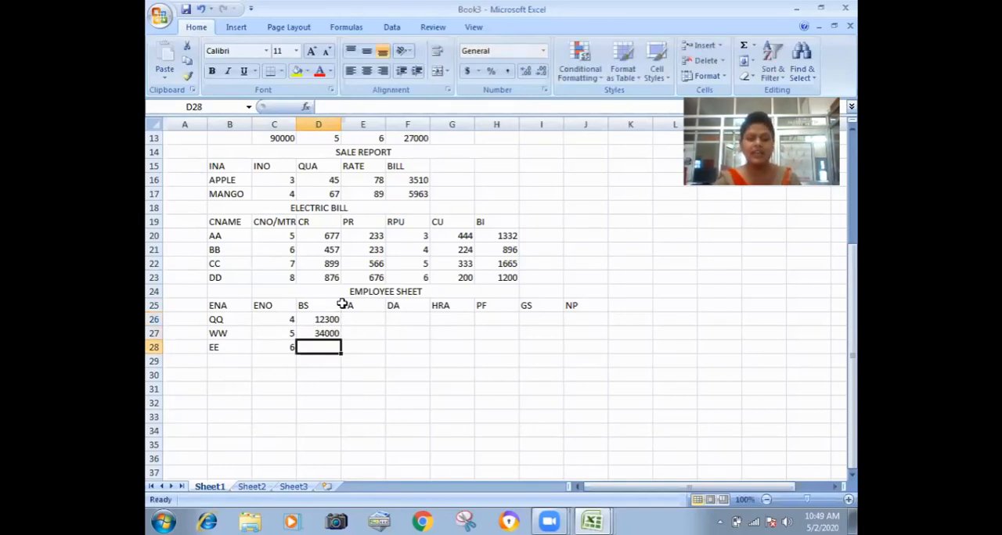
pyautogui.write('45000')
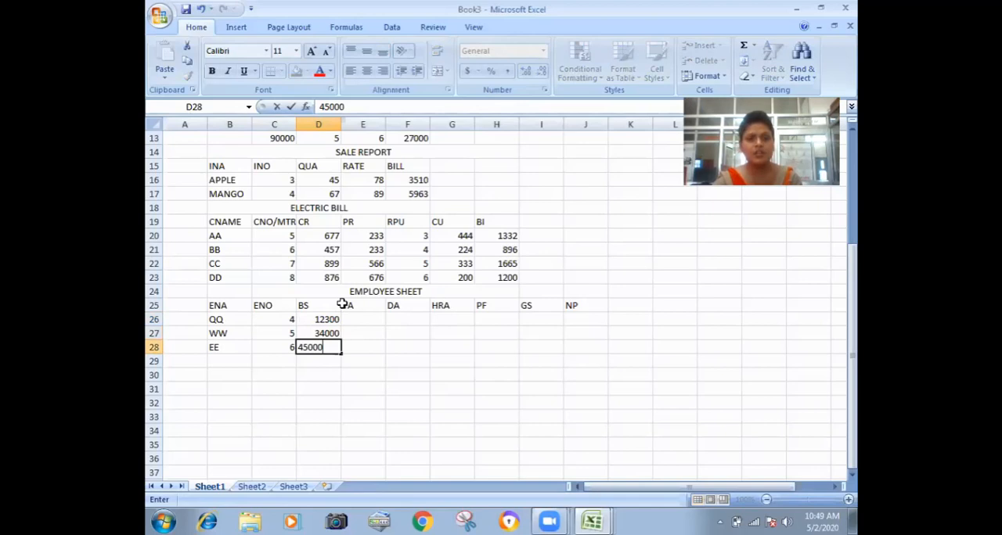
pyautogui.press('Up')
# Enter the TA formula =D26*2/100 in cell E26 of the employee sheet.
pyautogui.press('Right')
pyautogui.press('Up')
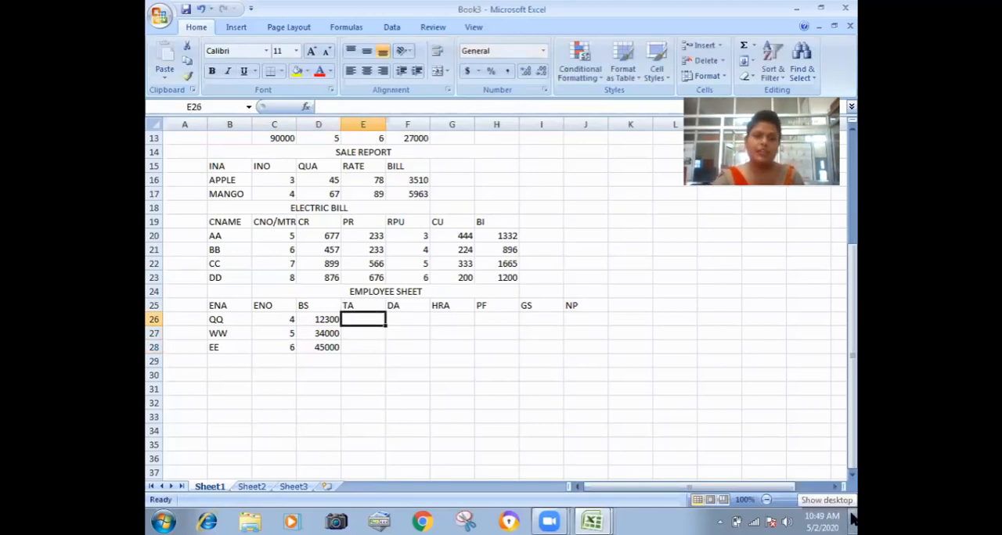
pyautogui.write('=')
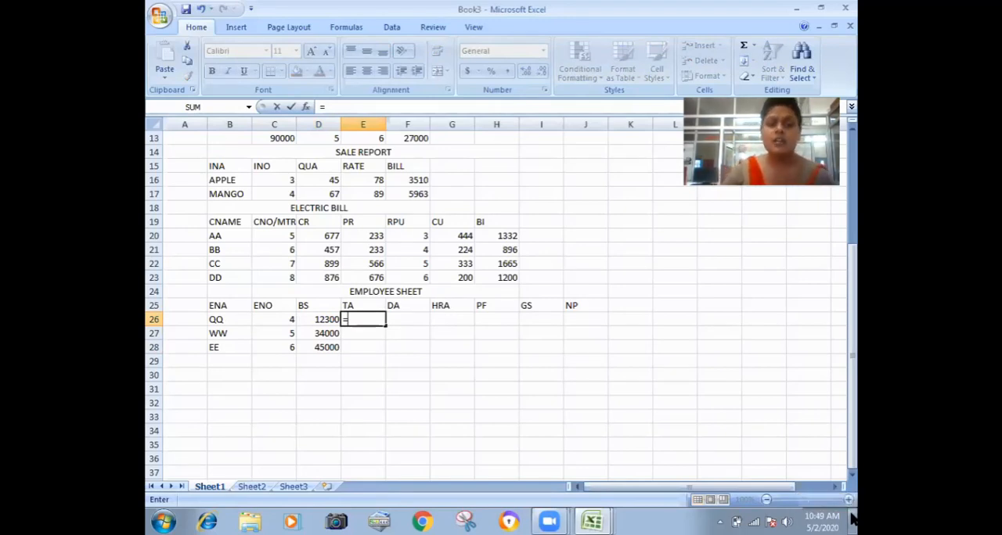
pyautogui.press('Left')
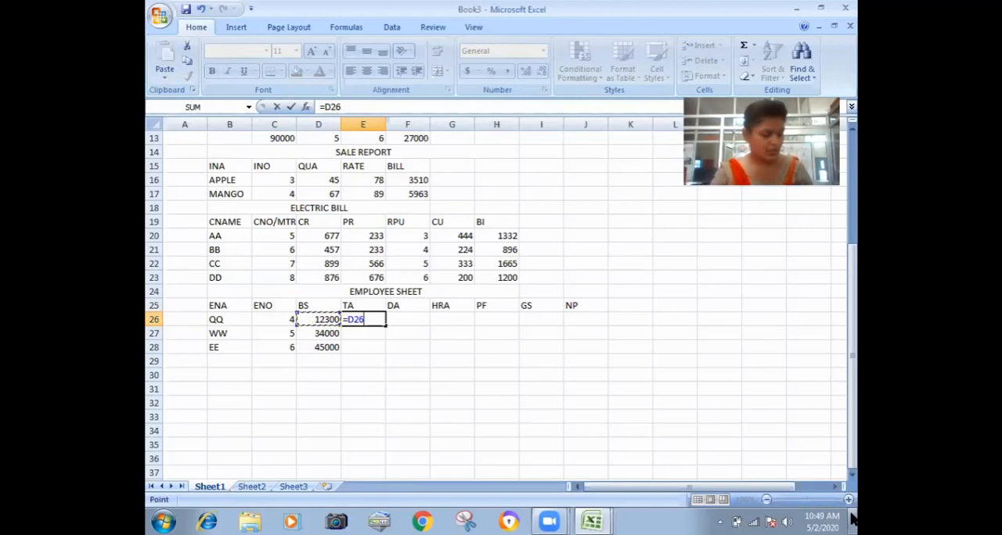
pyautogui.write('*2/100')
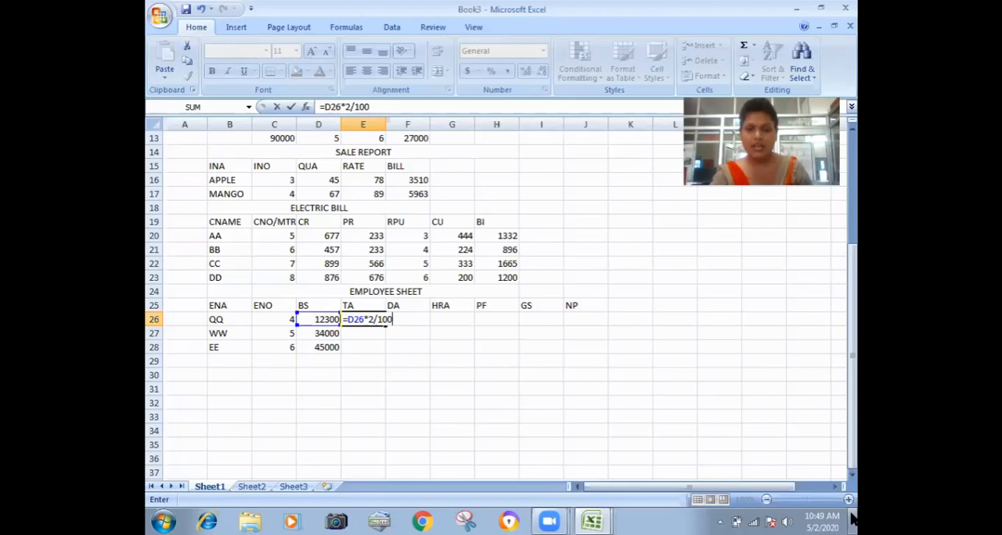
pyautogui.hotkey('ctrl', 'Return')
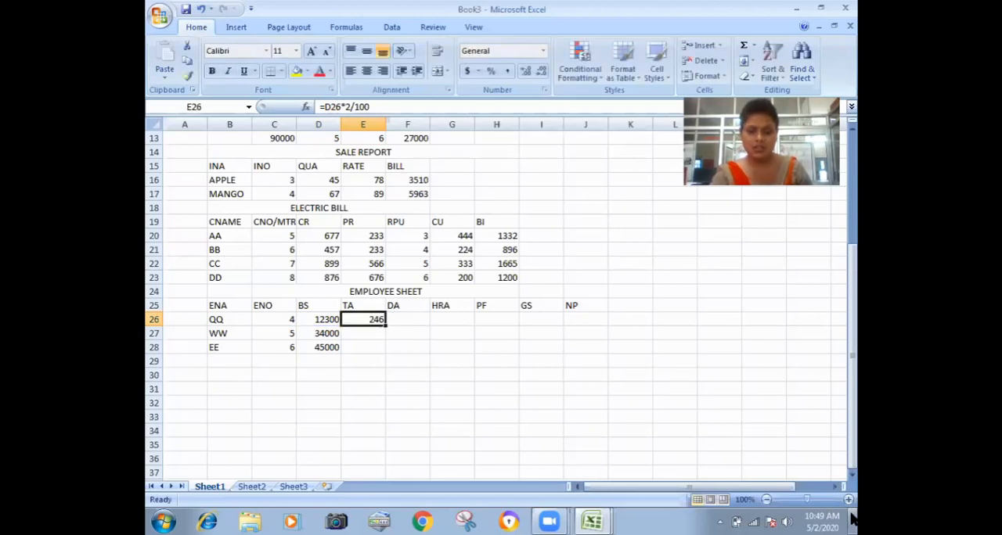
# Enter the DA formula =D26*3/100 in cell F26 of the employee sheet.
pyautogui.press('Right')
pyautogui.write('=')
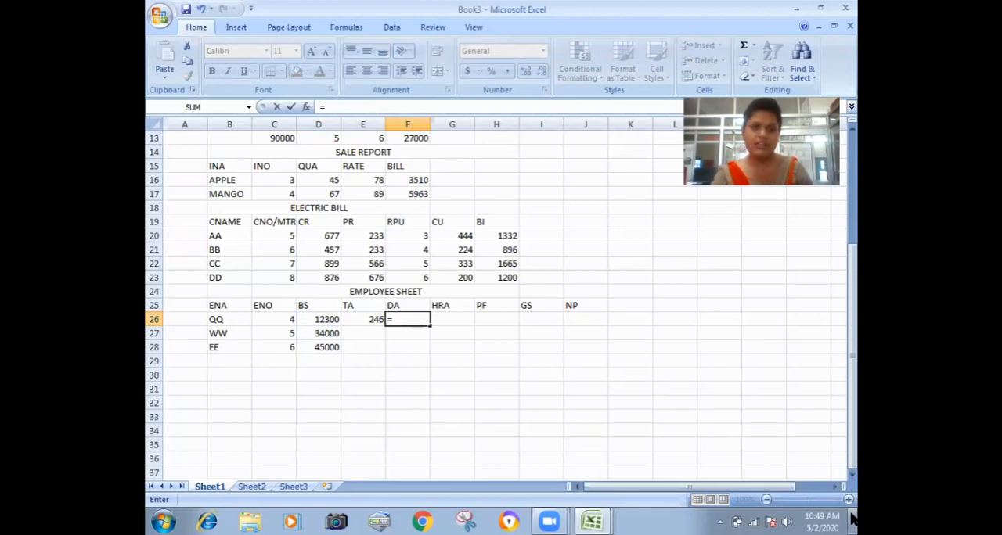
pyautogui.press('Left')
pyautogui.press('Left')
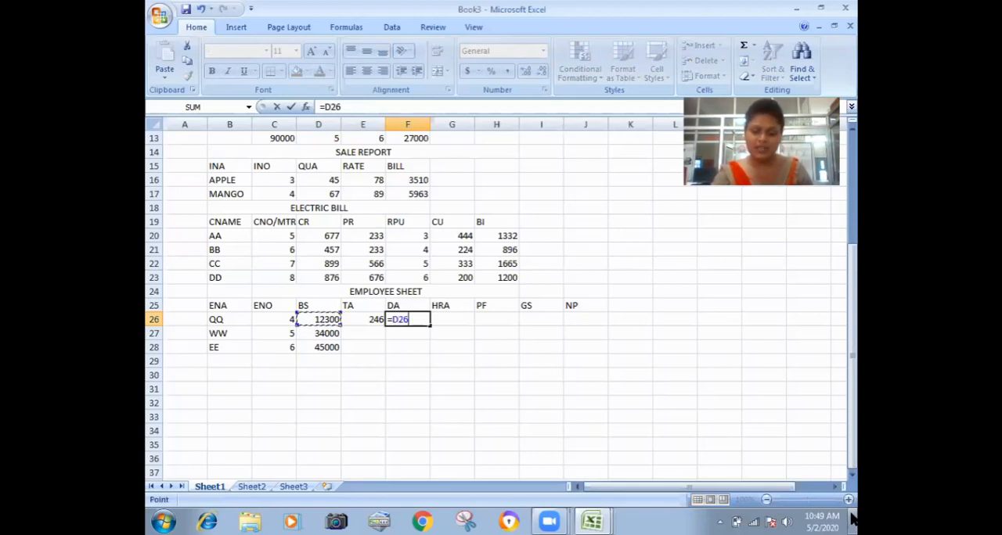
pyautogui.write('*3/100')
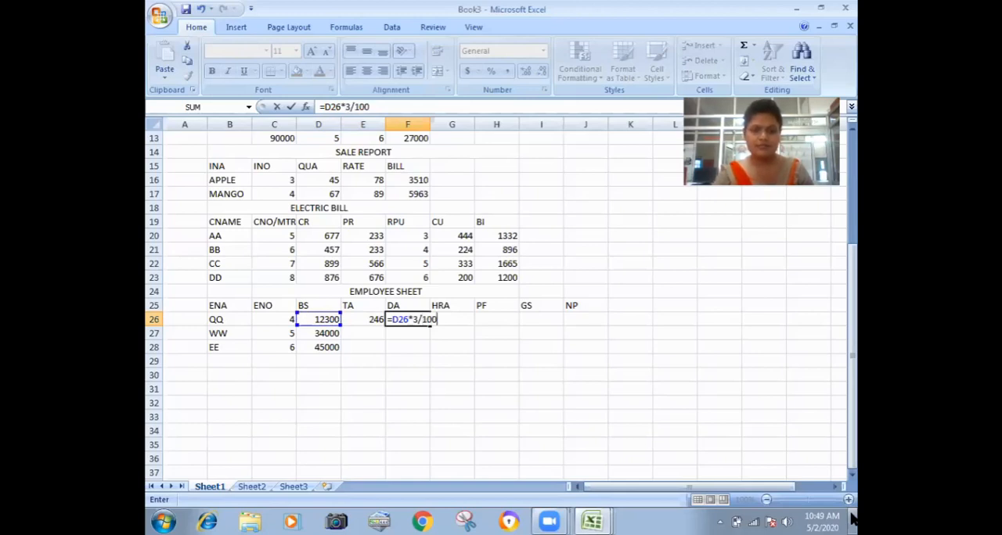
pyautogui.hotkey('ctrl', 'Return')
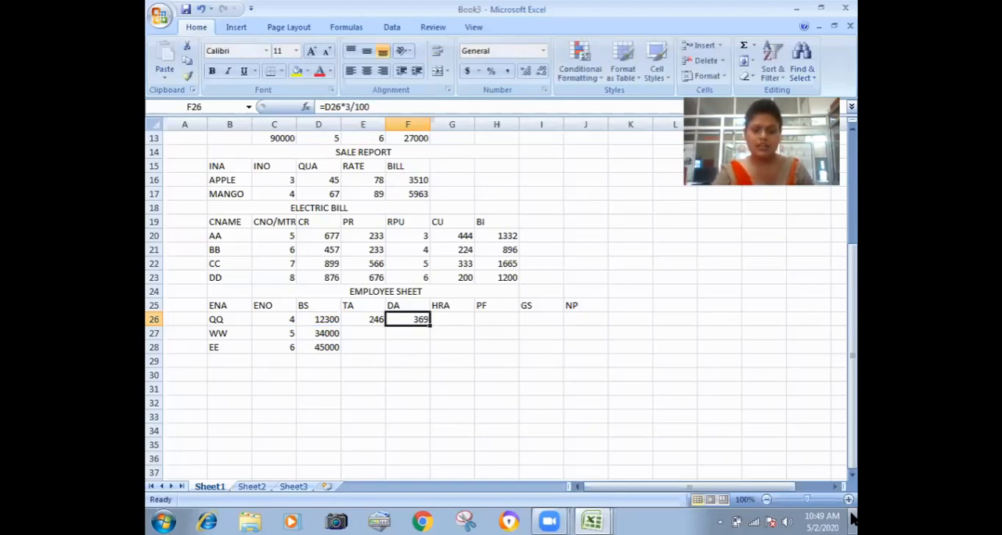
# Enter the HRA formula =D26*4/100 in cell G26 of the employee sheet.
pyautogui.press('Right')
pyautogui.write('=')
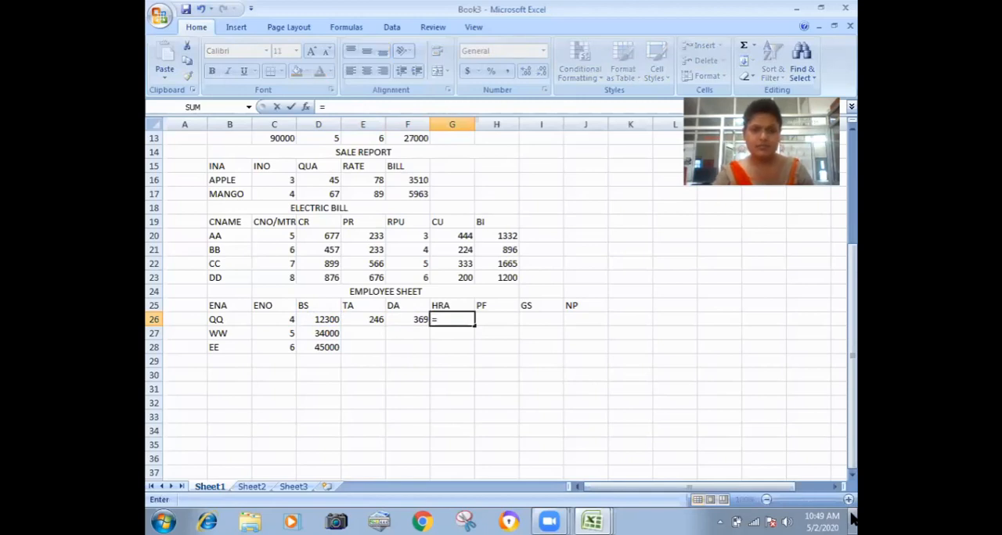
pyautogui.press('Left')
pyautogui.press('Left')
pyautogui.press('Left')
pyautogui.write('*')
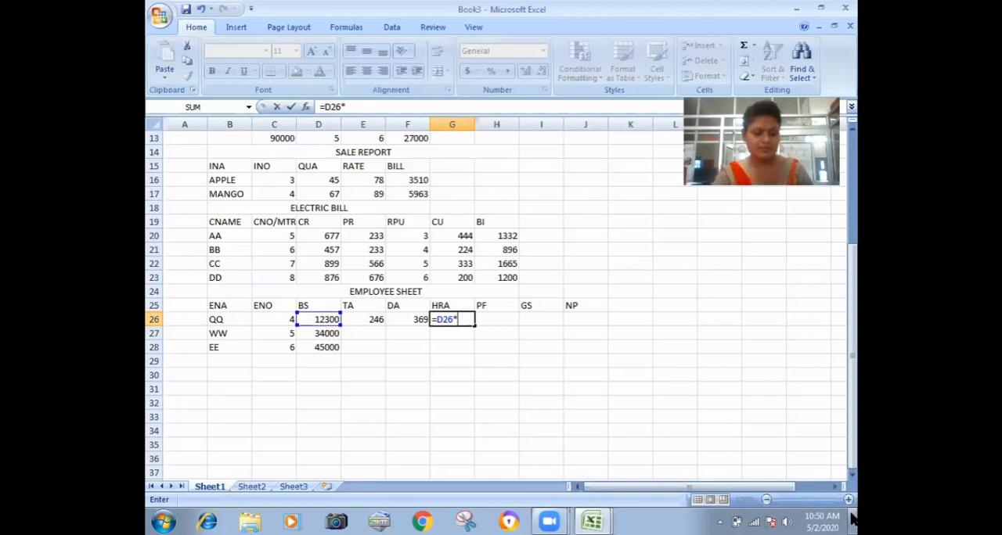
pyautogui.write('4/100')
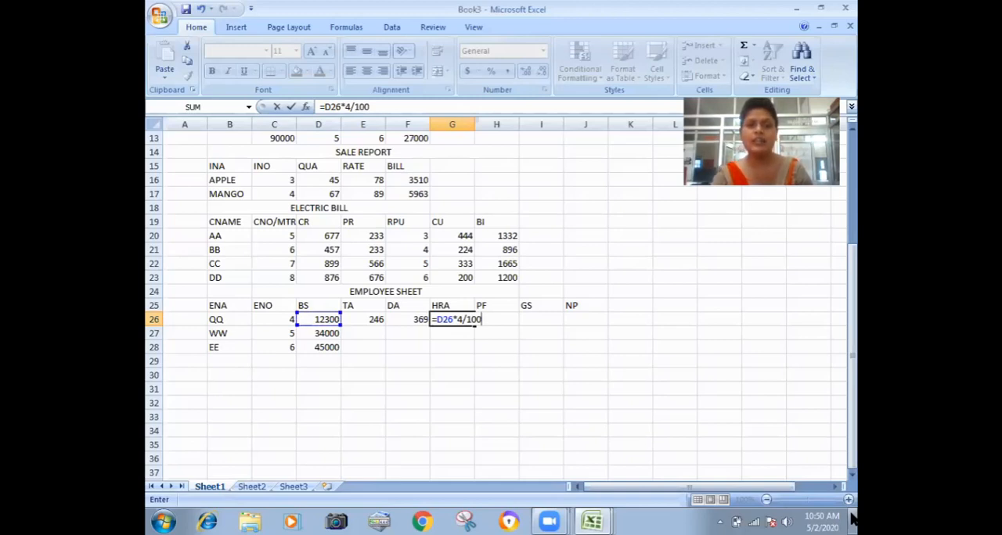
pyautogui.press('Return')
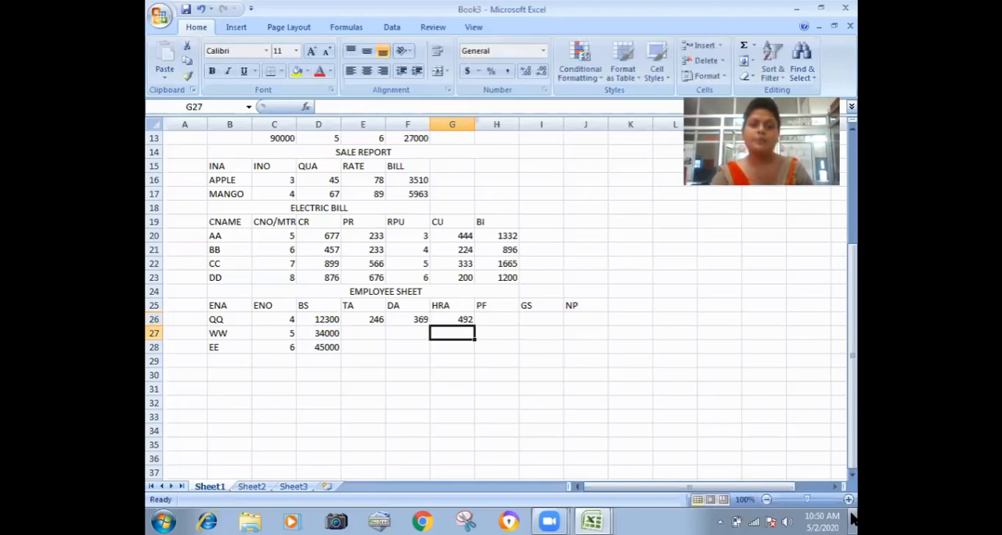
# Enter the PF formula =D26*5/100 in cell H26 of the employee sheet.
pyautogui.press('Up')
pyautogui.press('Right')
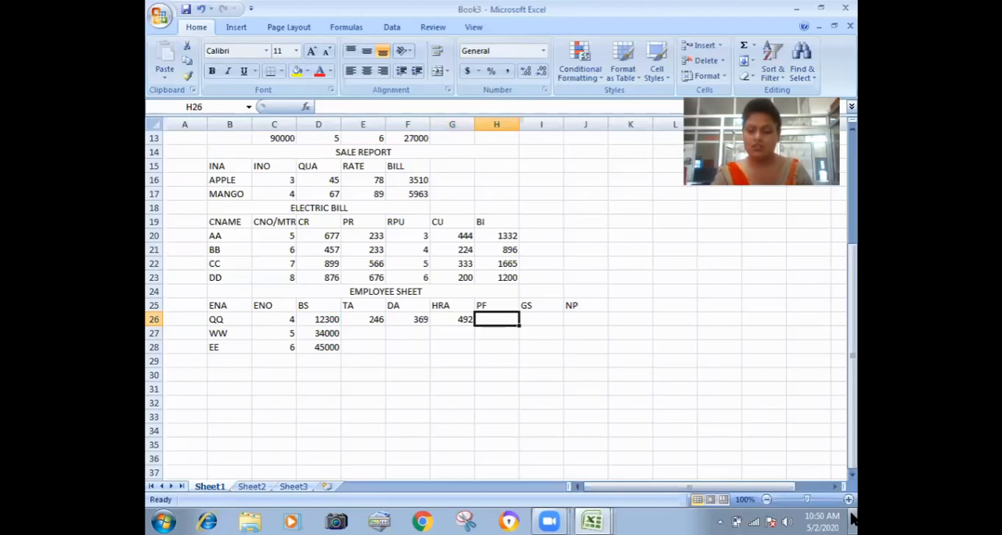
pyautogui.write('=')
pyautogui.press('Left')
pyautogui.press('Left')
pyautogui.press('Left')
pyautogui.press('Left')
pyautogui.write('*5/100')
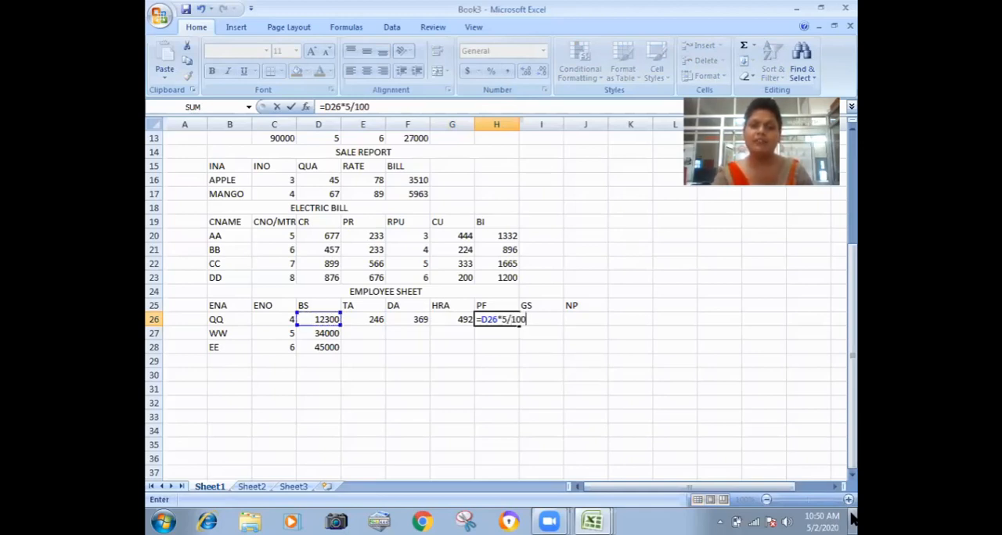
pyautogui.hotkey('ctrl', 'Return')
pyautogui.press('Right')
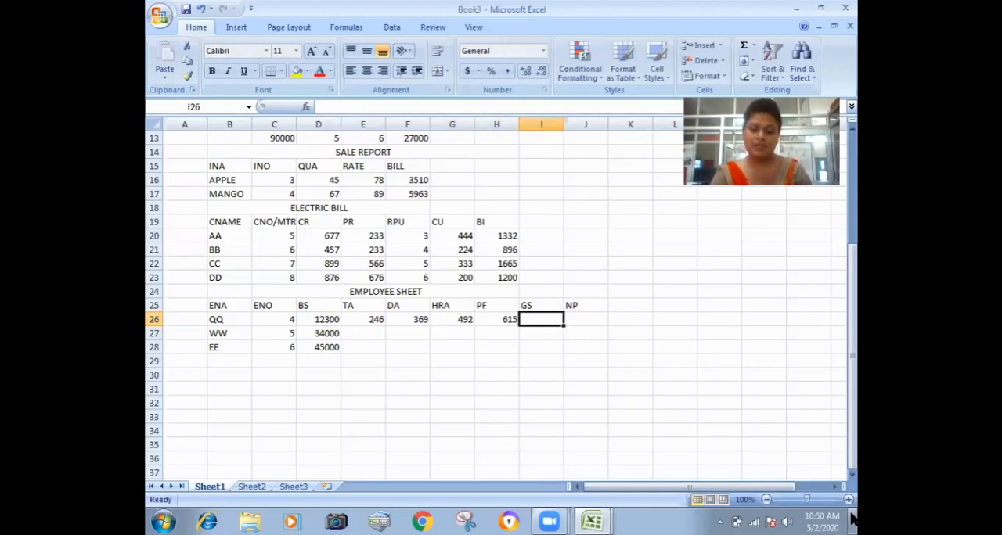
# Enter the GS formula =D26+E26+F26+G26 in cell I26 of the employee sheet.
pyautogui.write('=')
pyautogui.press('Left')
pyautogui.press('Left')
pyautogui.press('Left')
pyautogui.press('Left')
pyautogui.press('Left')
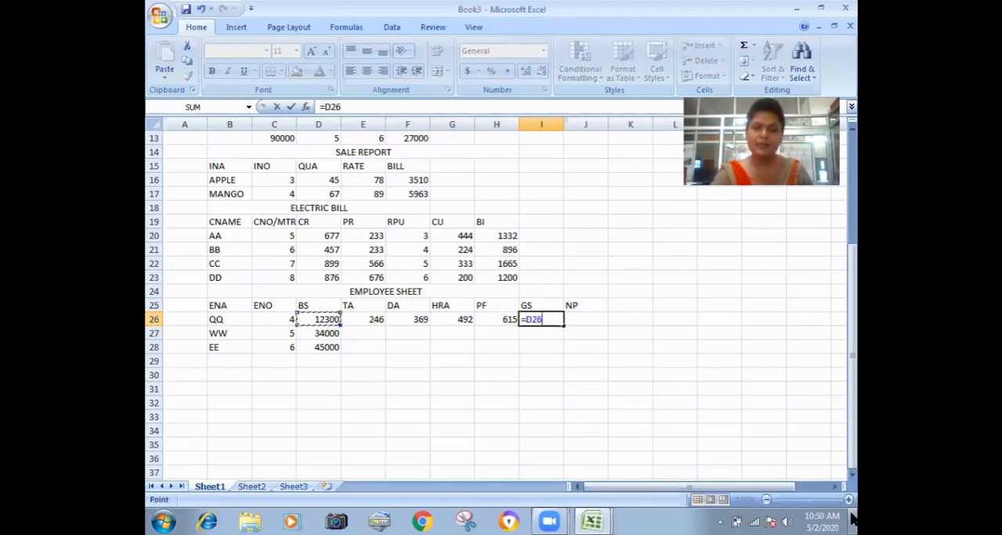
pyautogui.write('+')
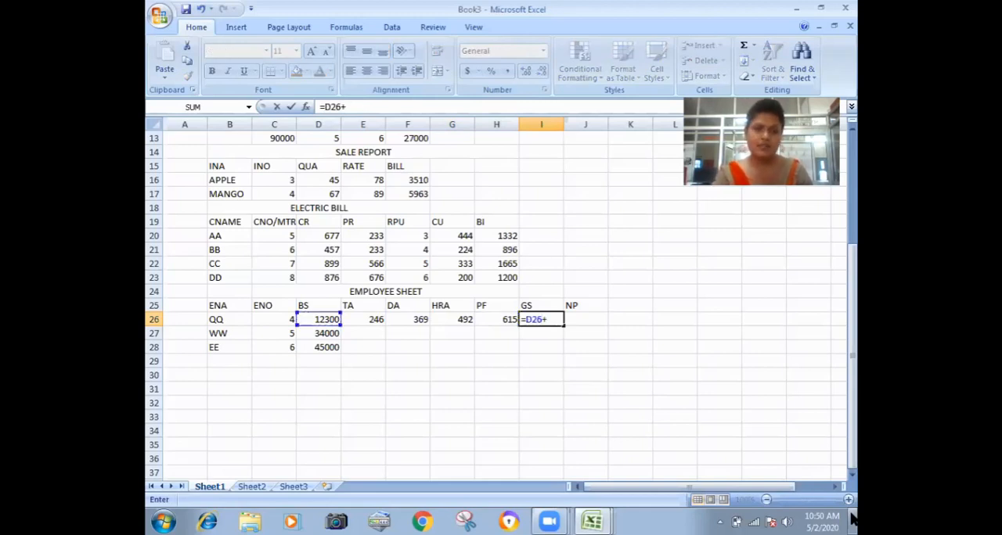
pyautogui.press('Left')
pyautogui.press('Left')
pyautogui.press('Left')
pyautogui.press('Left')
pyautogui.write('+')
pyautogui.press('Left')
pyautogui.press('Left')
pyautogui.press('Left')
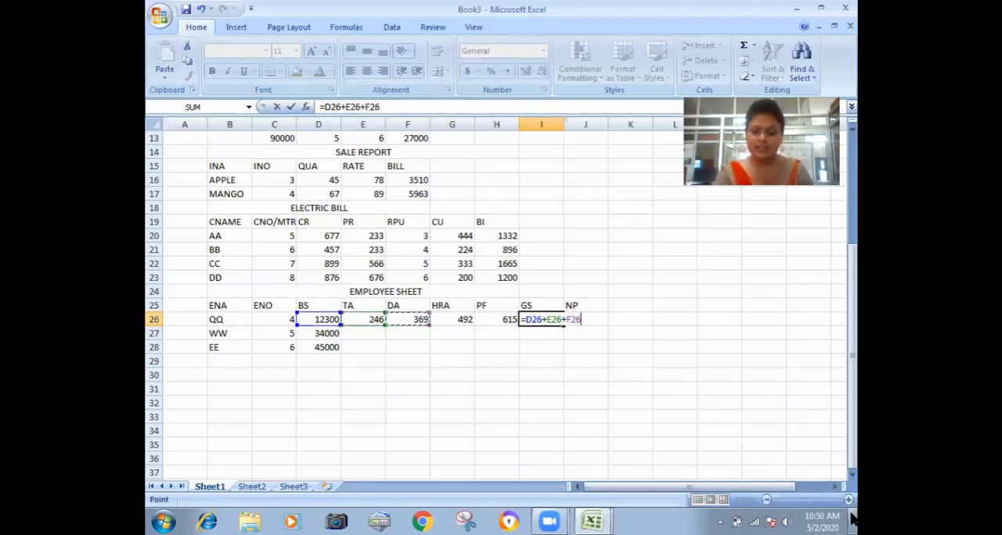
pyautogui.write('+')
pyautogui.press('Left')
pyautogui.press('Left')
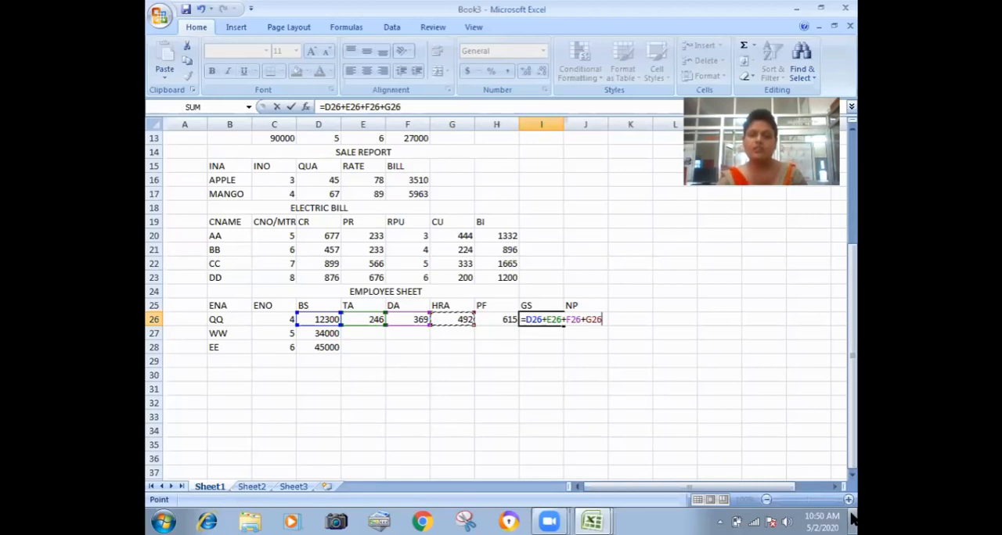
pyautogui.press('Return')
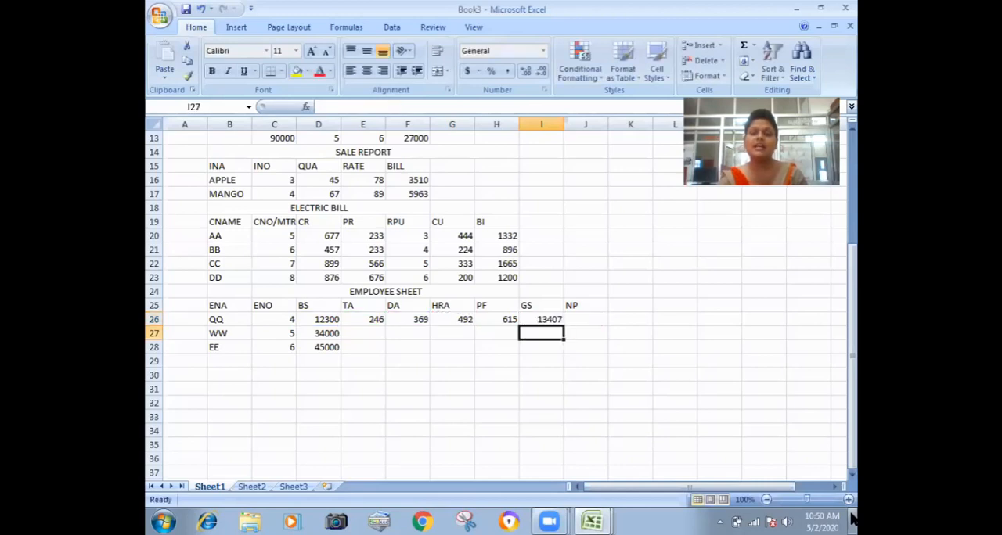
# Enter the NP formula =I26-H26 in cell J26 of the employee sheet.
pyautogui.press('Up')
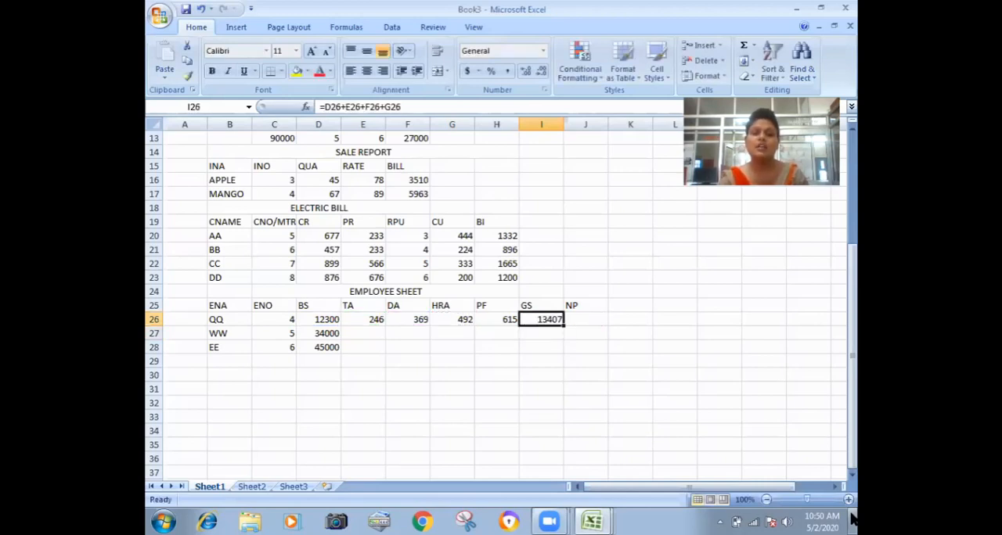
pyautogui.press('Right')
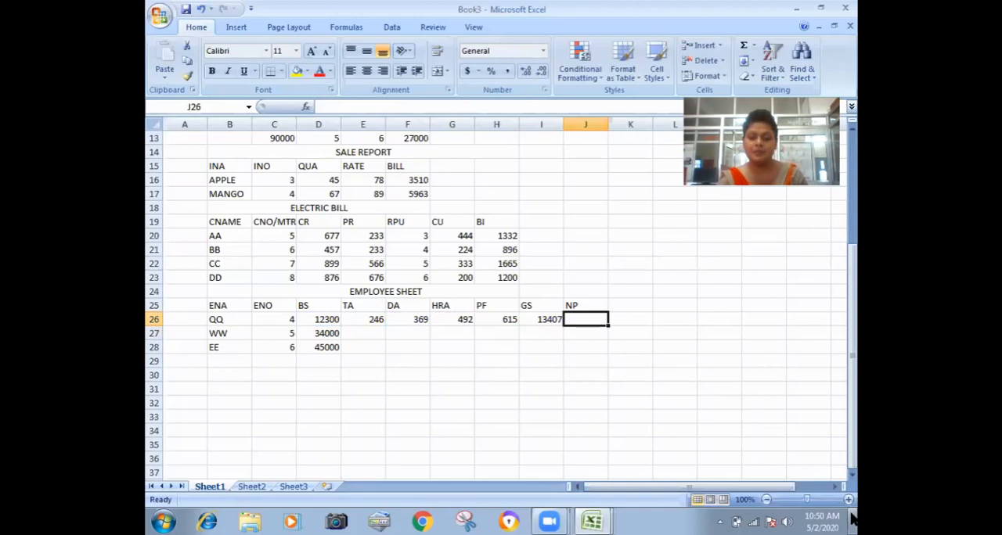
pyautogui.write('=')
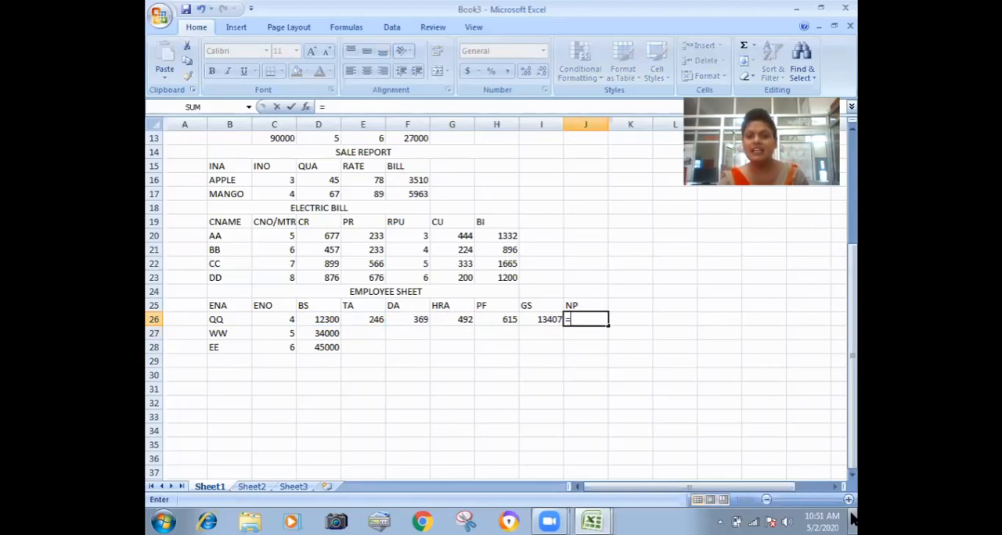
pyautogui.press('Left')
pyautogui.write('-')
pyautogui.press('Left')
pyautogui.press('Left')
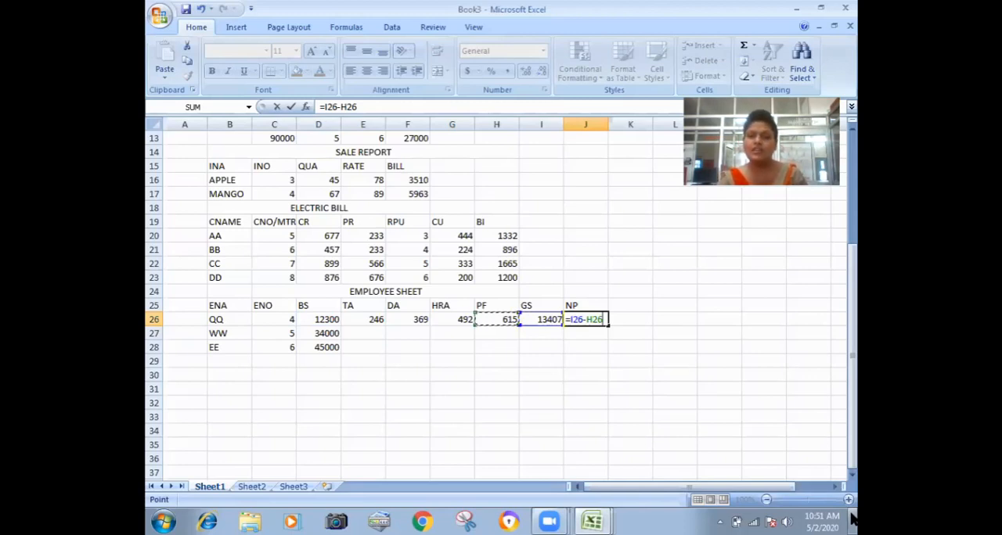
pyautogui.press('Return')
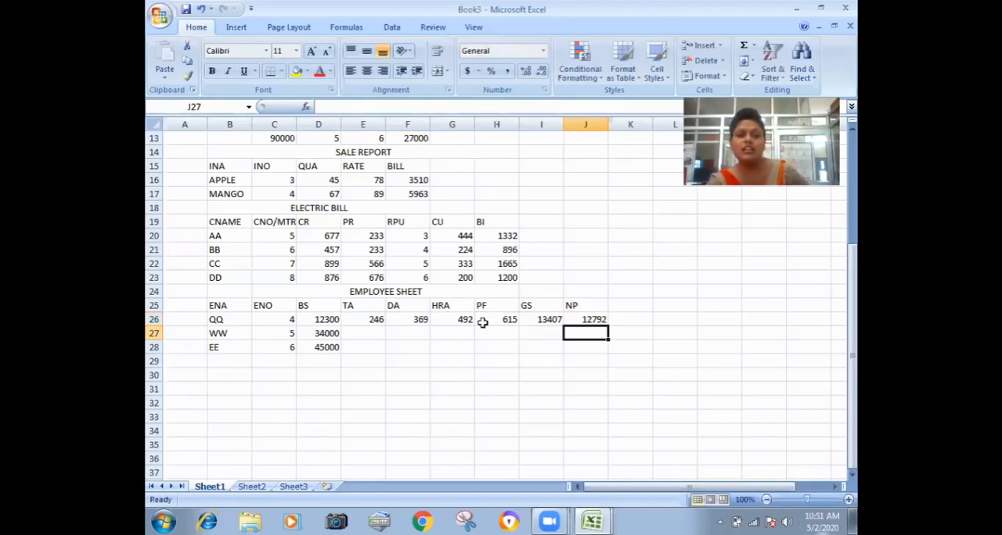
# Fill the employee sheet formulas for TA, DA, HRA, PF, GS and NP from row 26 down to row 28.
pyautogui.click(368, 320)
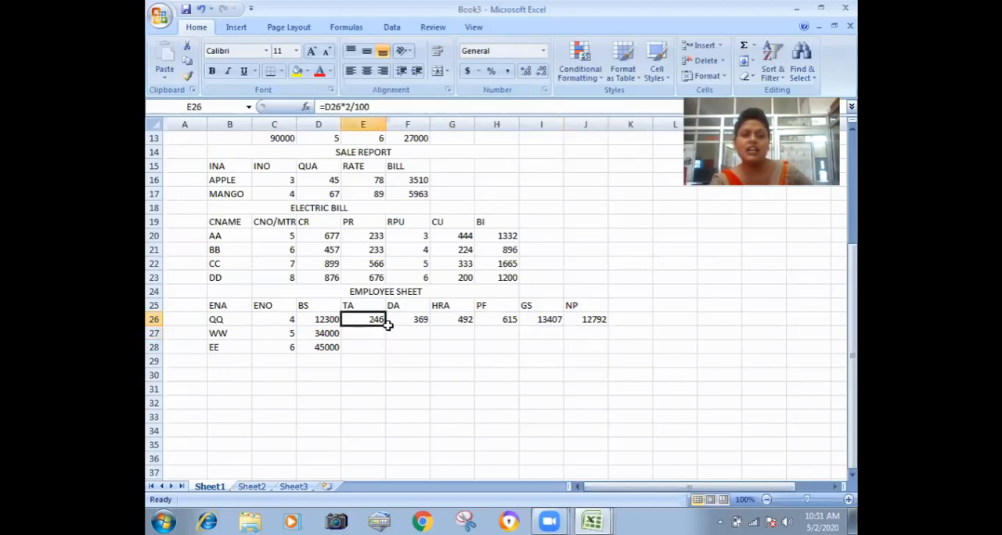
pyautogui.moveTo(386, 325); pyautogui.dragTo(387, 356)
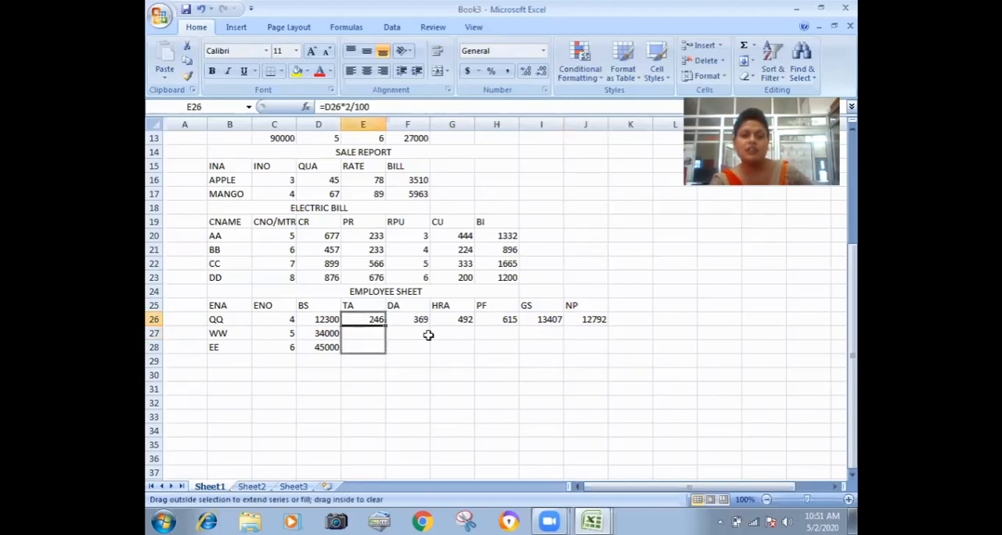
pyautogui.click(412, 317)
pyautogui.moveTo(429, 325); pyautogui.dragTo(606, 353)
pyautogui.click(512, 360)
pyautogui.click(539, 365)
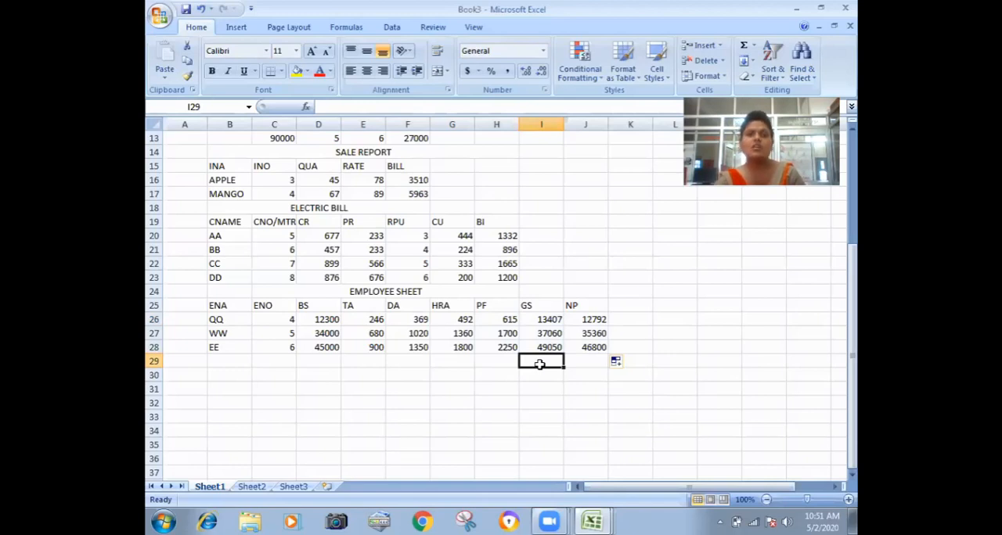
# Review the marksheet and simple interest tables, including the SI formula in cell F11.
pyautogui.scroll(4, 505, 388)
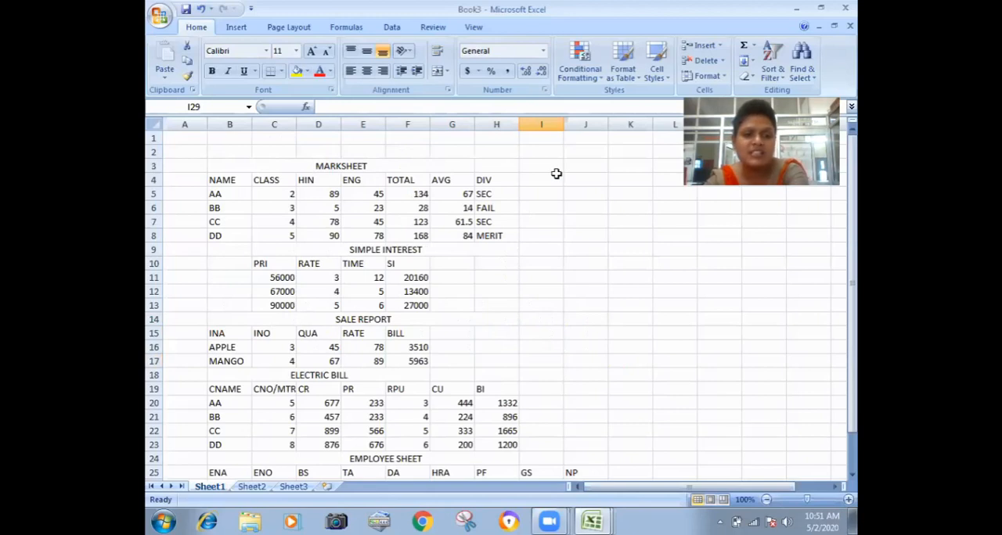
pyautogui.click(507, 306)
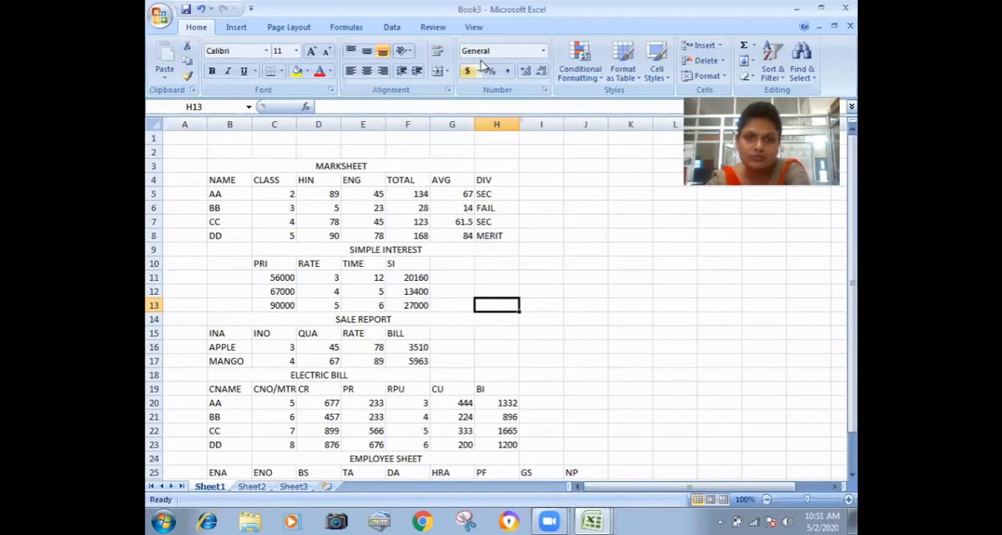
pyautogui.click(404, 291)
pyautogui.click(336, 193)
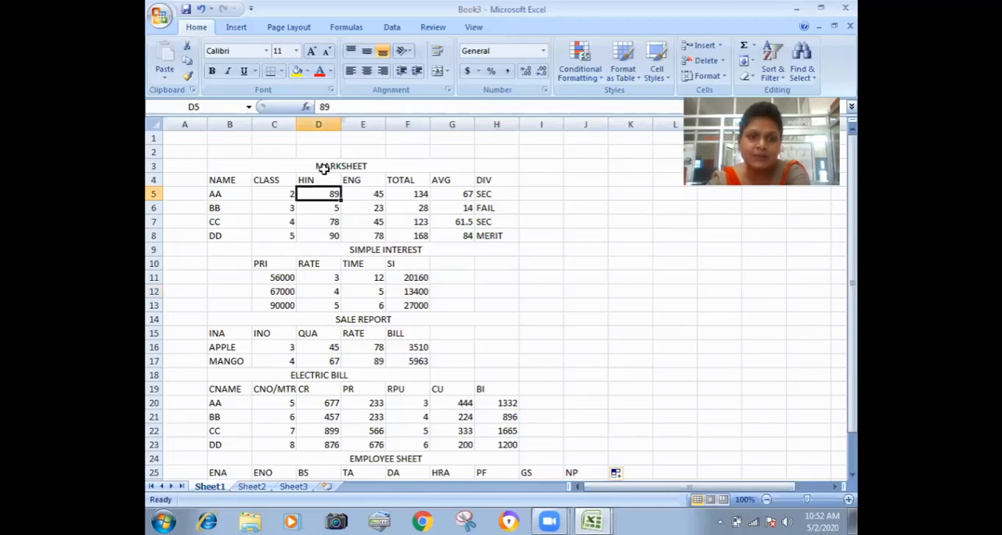
pyautogui.click(258, 167)
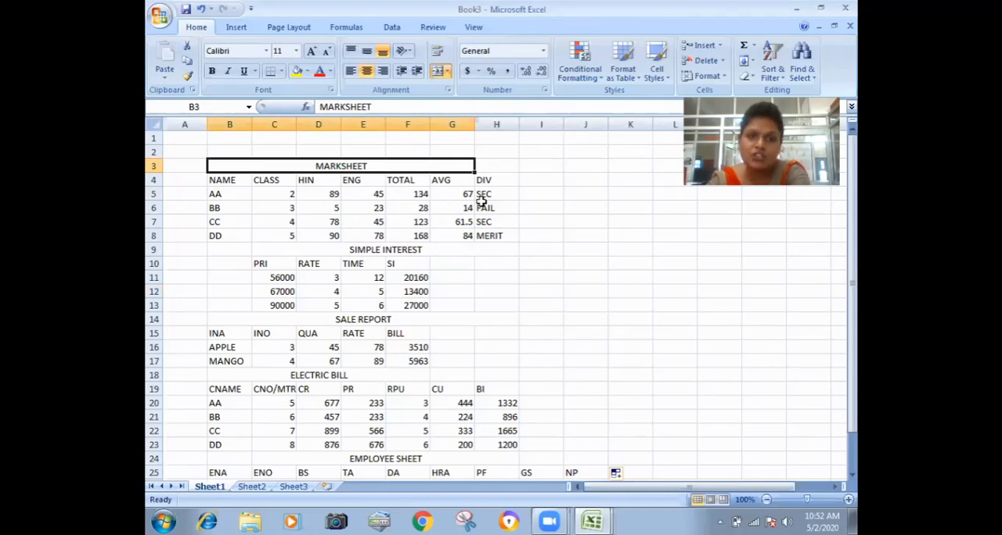
pyautogui.click(375, 249)
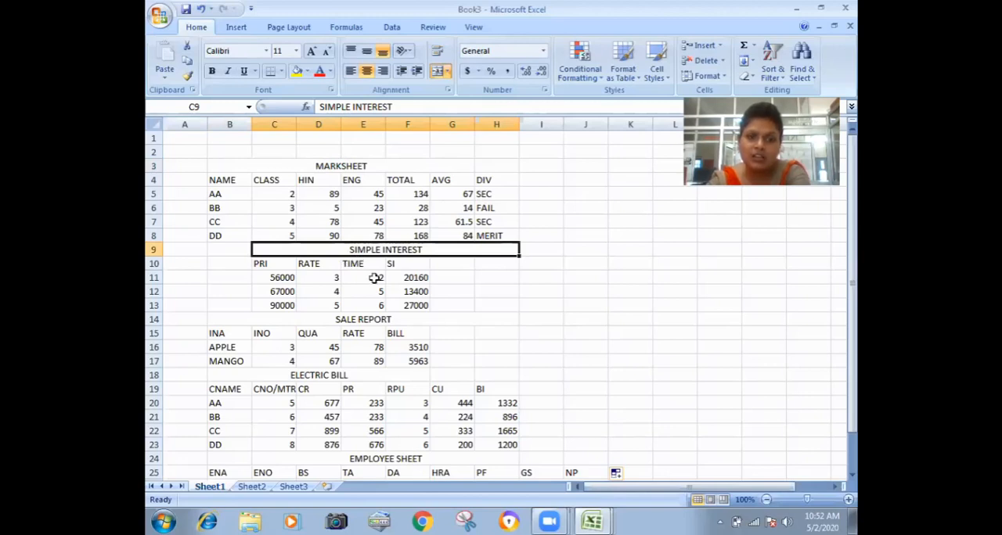
pyautogui.click(420, 277)
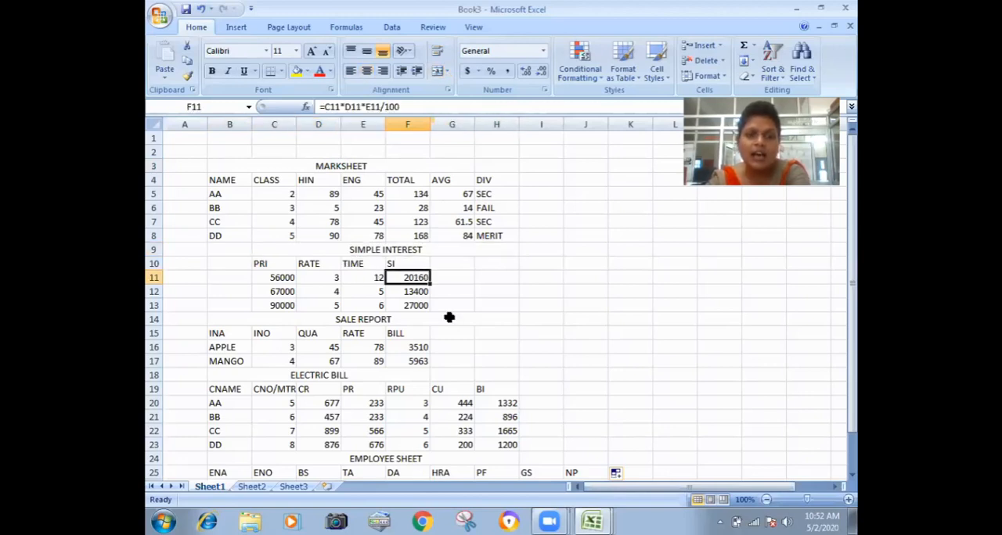
pyautogui.click(436, 314)
pyautogui.click(416, 277)
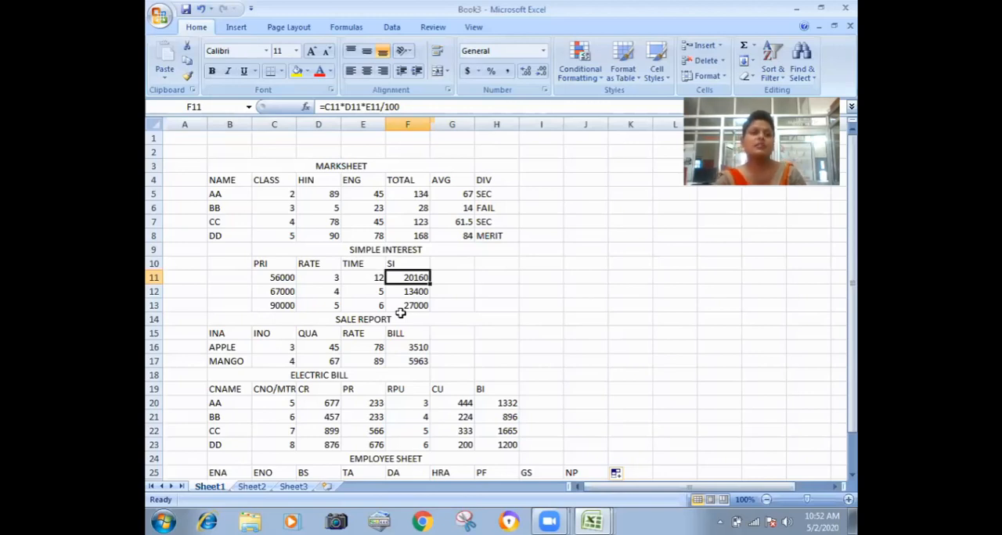
# Set the TIME value in cell E11 of the simple interest table to 34.
pyautogui.click(355, 277)
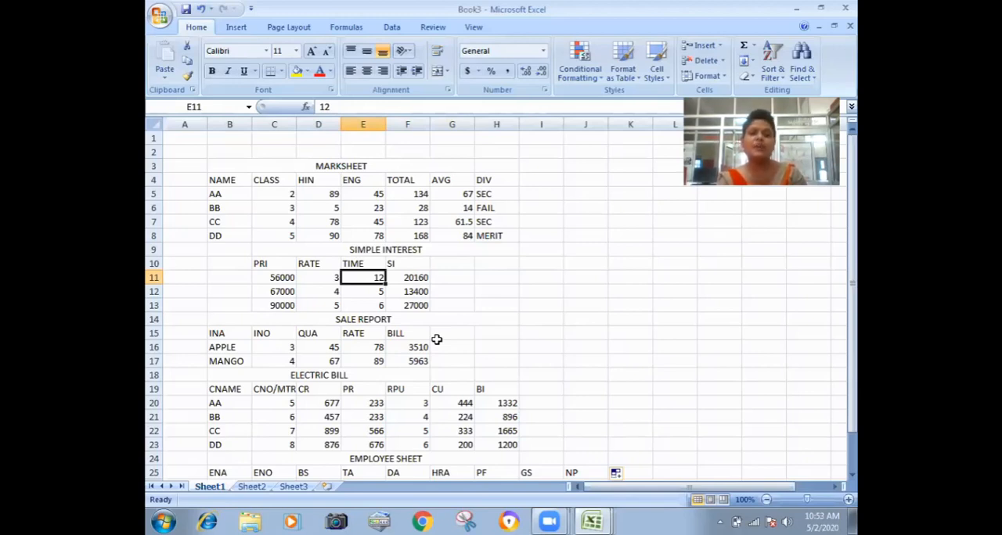
pyautogui.press('F2')
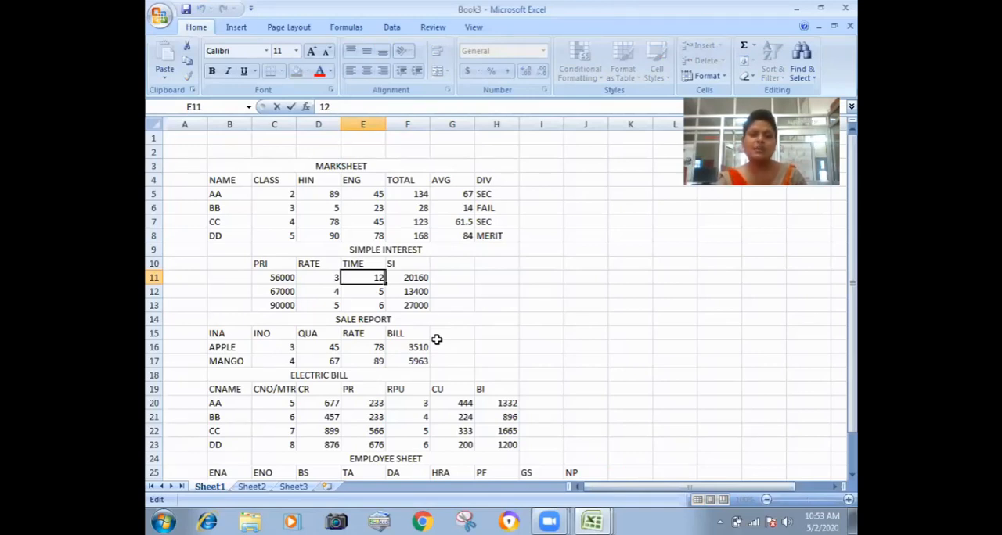
pyautogui.press('BackSpace')
pyautogui.press('BackSpace')
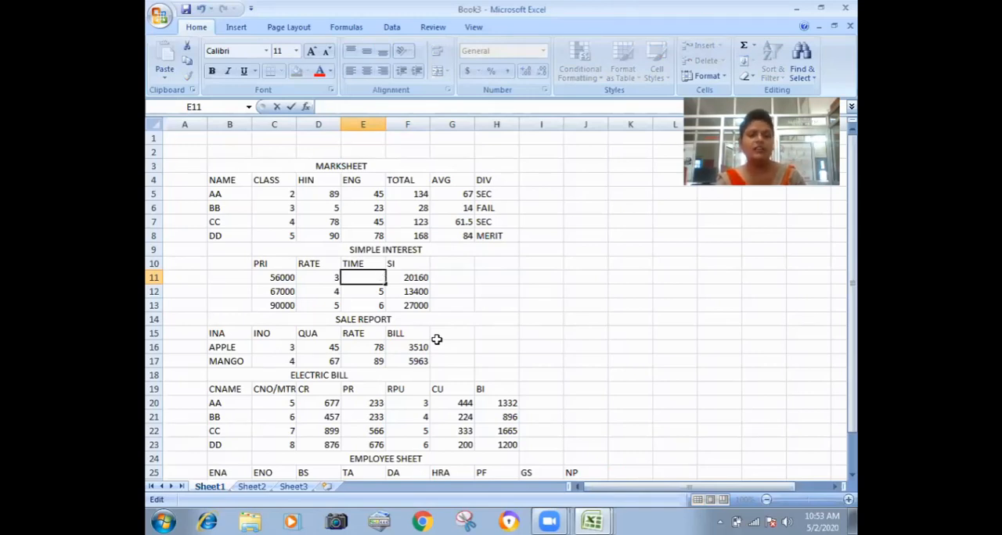
pyautogui.write('34')
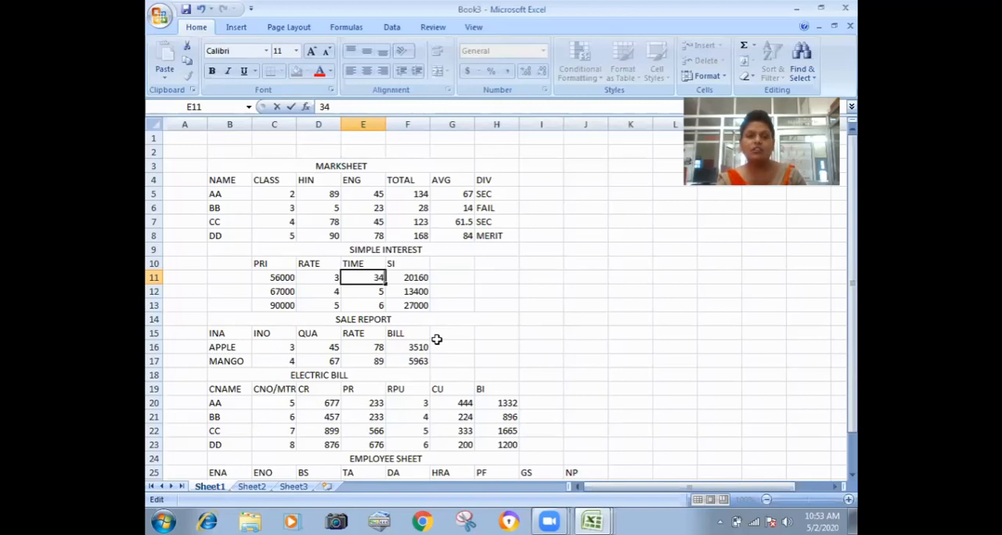
pyautogui.press('Return')
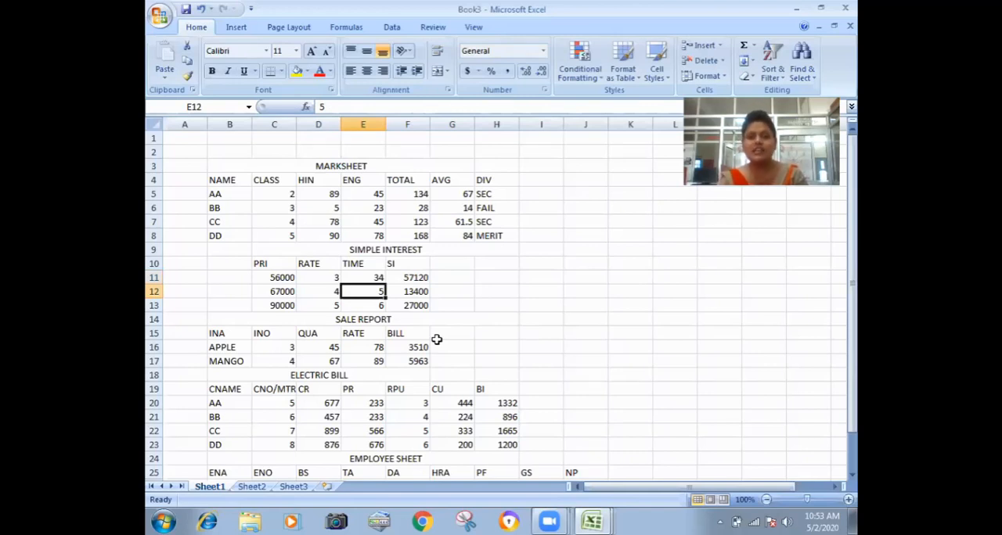
# Set the TIME value in cell E11 to 14 and check the SI formula in F11.
pyautogui.press('Up')
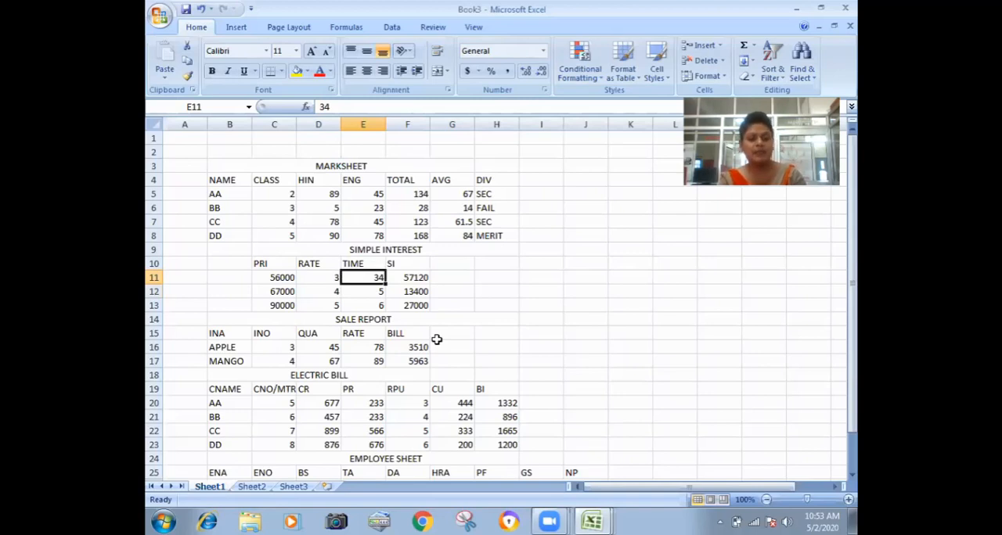
pyautogui.press('F2')
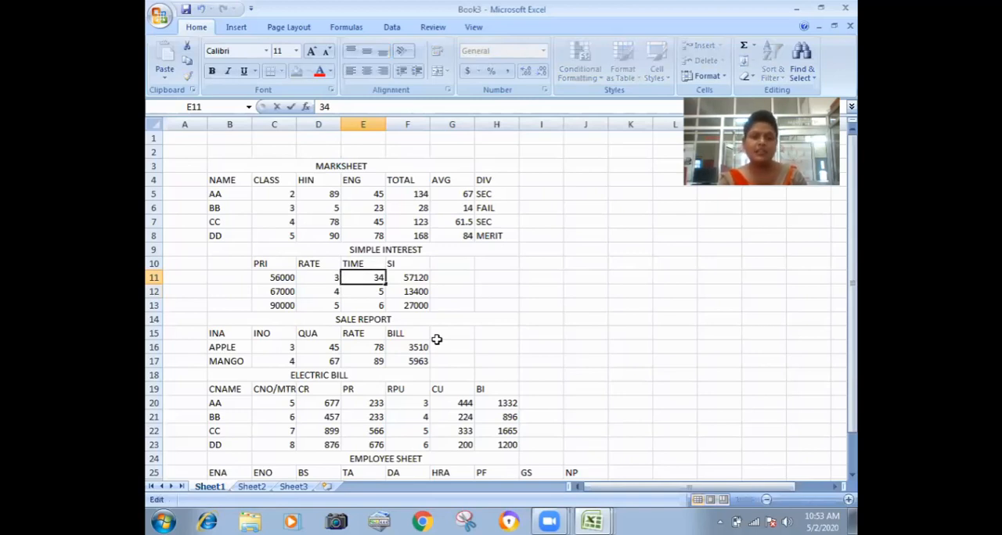
pyautogui.press('BackSpace')
pyautogui.press('BackSpace')
pyautogui.write('1')
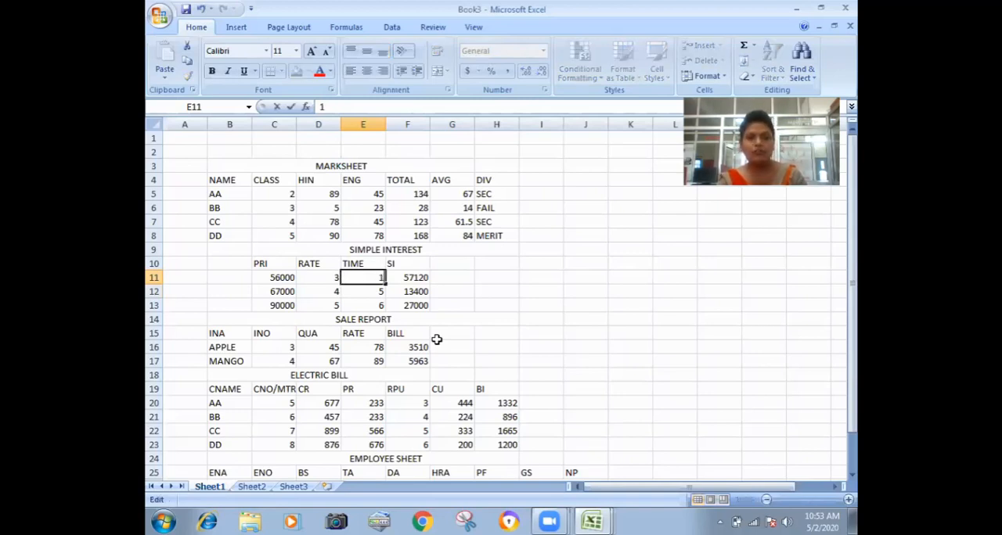
pyautogui.write('4')
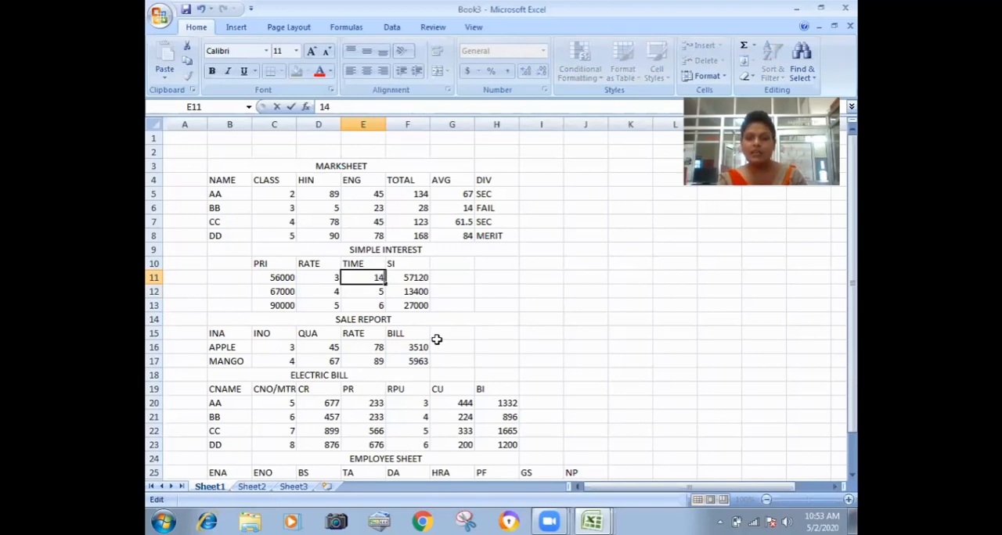
pyautogui.press('Return')
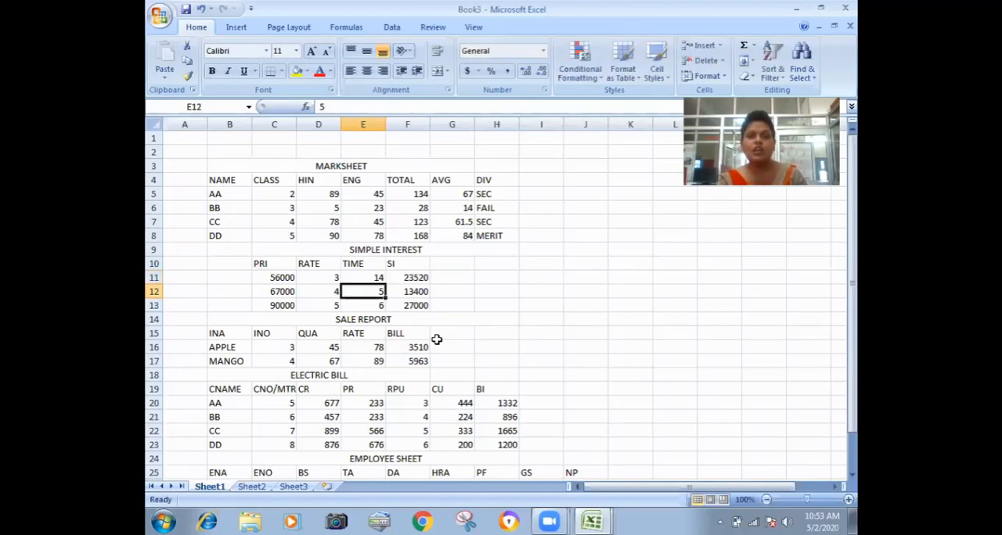
pyautogui.press('Up')
pyautogui.press('Right')
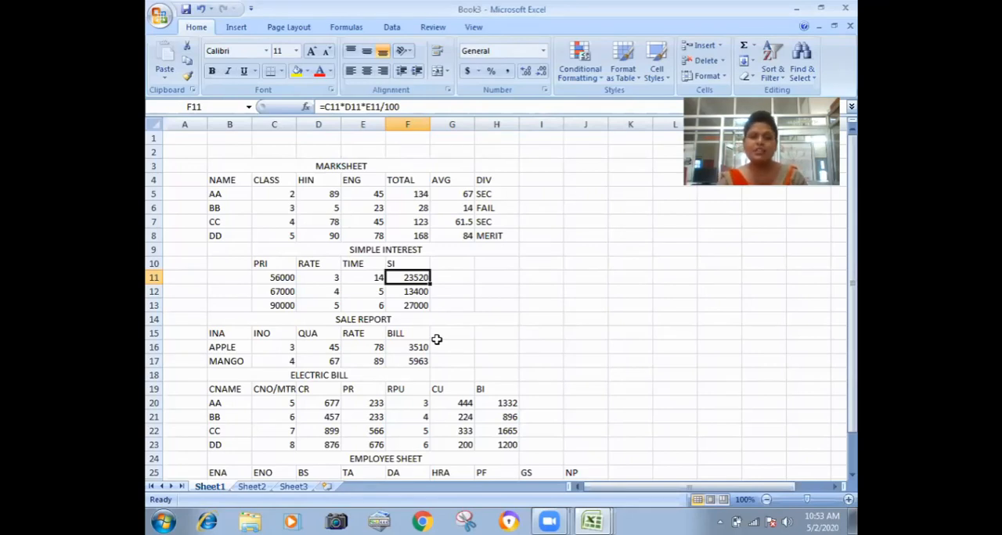
# Set the TIME value in cell E12 of the simple interest table to 51.
pyautogui.press('Down')
pyautogui.press('Left')
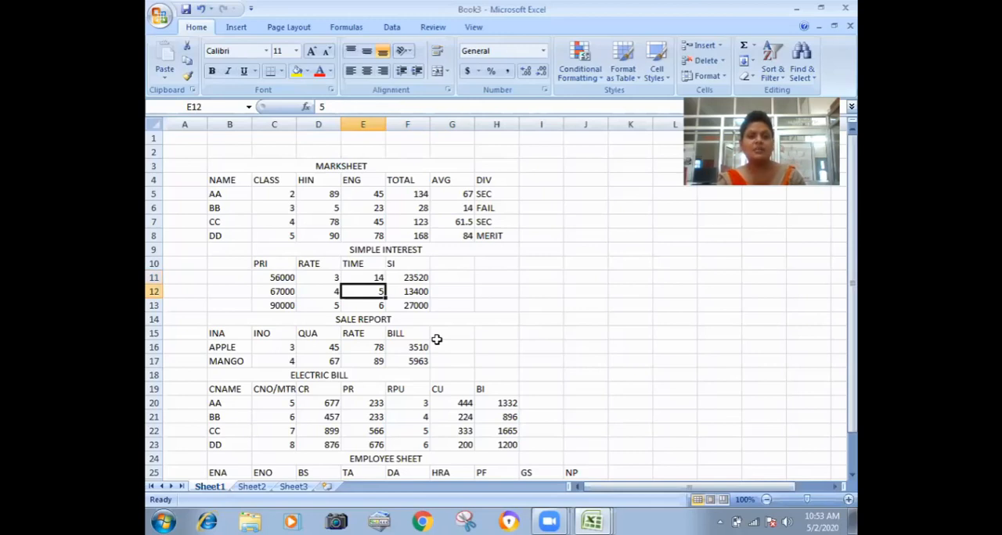
pyautogui.press('F2')
pyautogui.write('1')
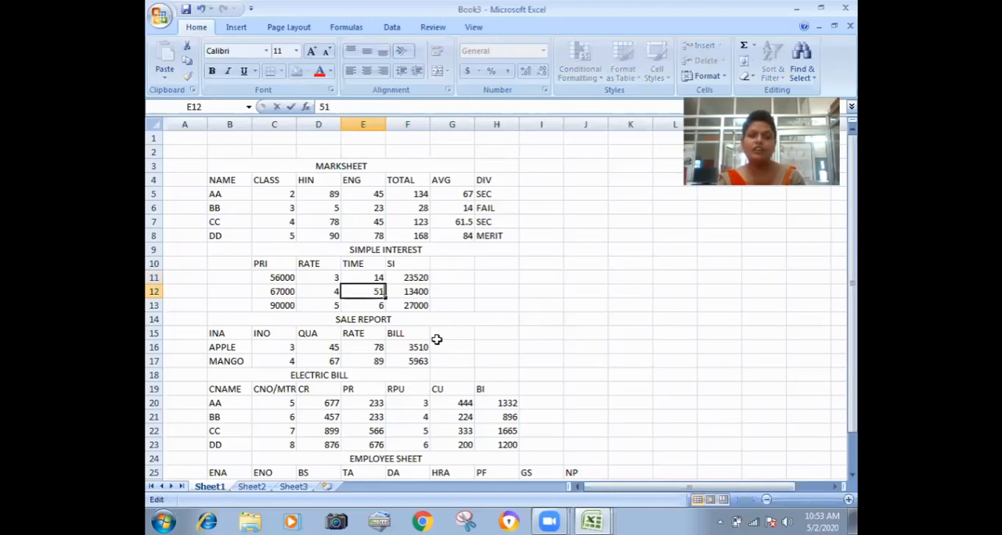
pyautogui.press('Return')
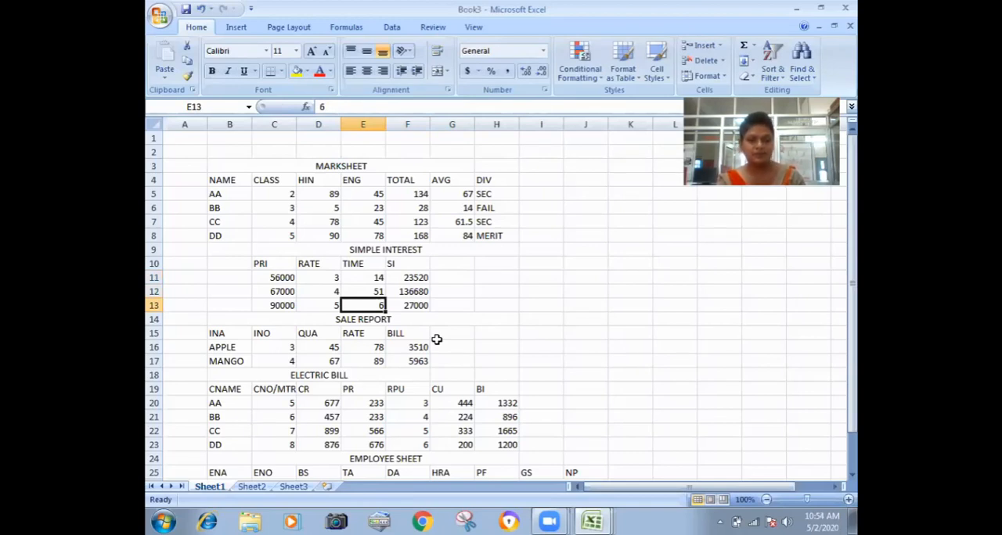
pyautogui.press('Down')
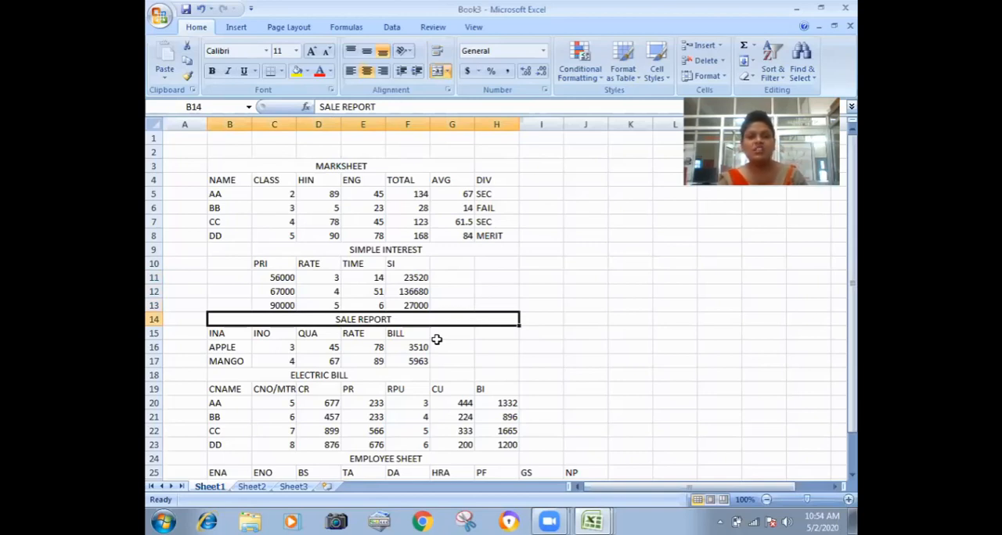
# Check the BILL formula for APPLE in cell F16 of the sale report table.
pyautogui.press('Down')
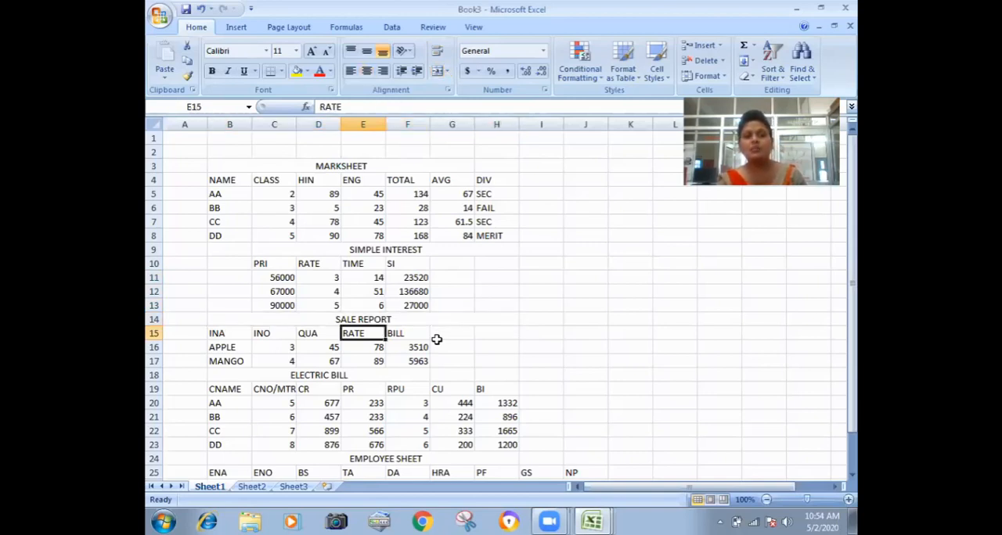
pyautogui.press('Down')
pyautogui.press('Right')
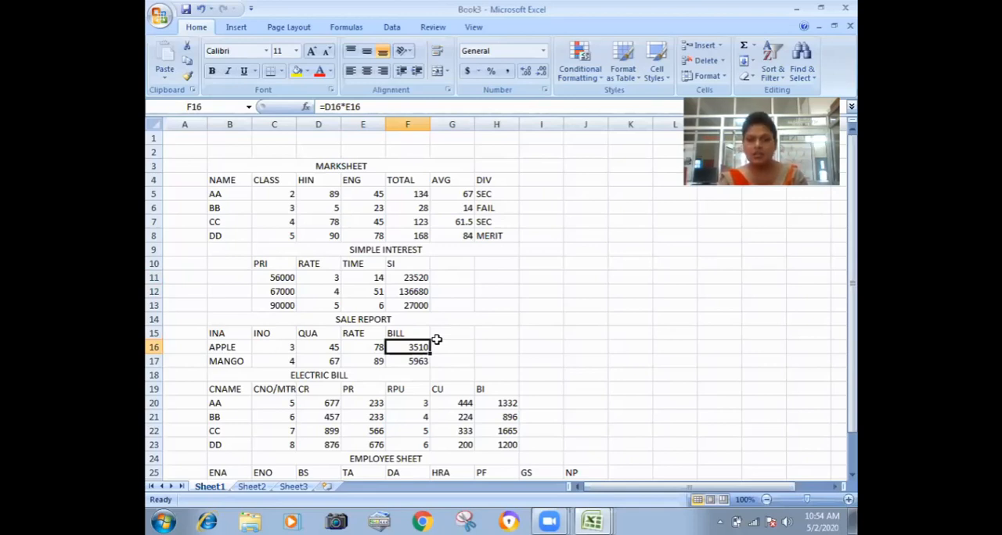
# Examine the electric bill table's formulas for CU in cell G20 and BI in cell H21.
pyautogui.press('Down')
pyautogui.press('Down')
pyautogui.press('Down')
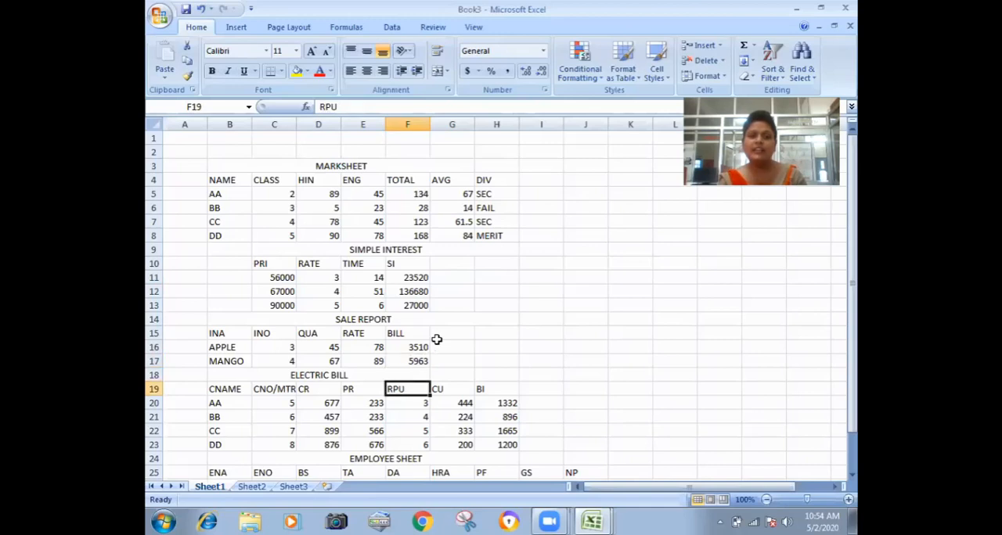
pyautogui.press('Right')
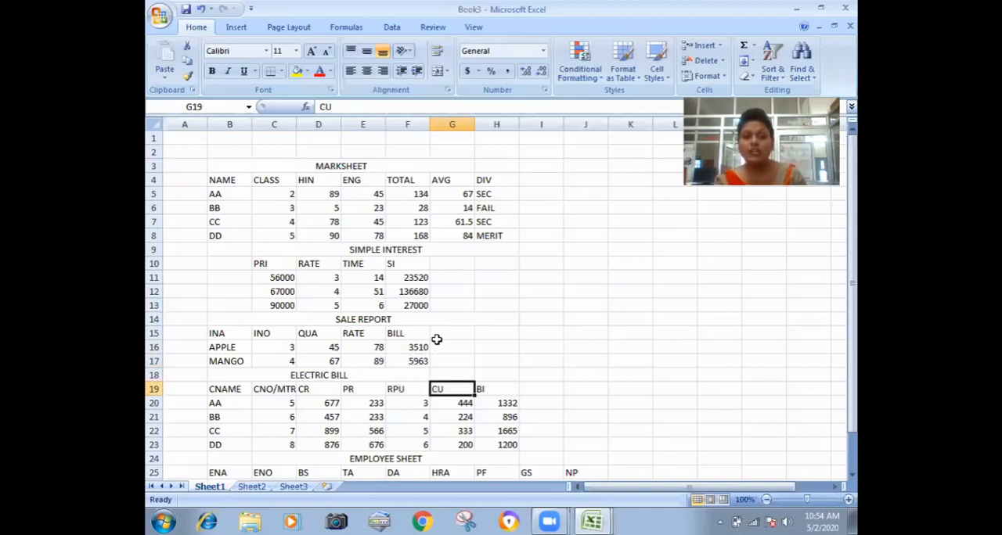
pyautogui.press('Down')
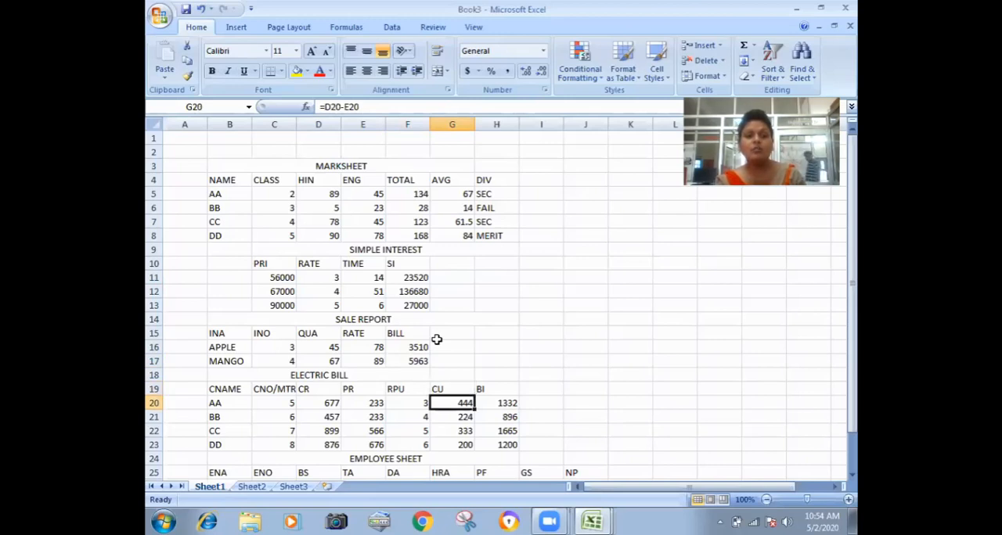
pyautogui.press('Right')
pyautogui.press('Down')
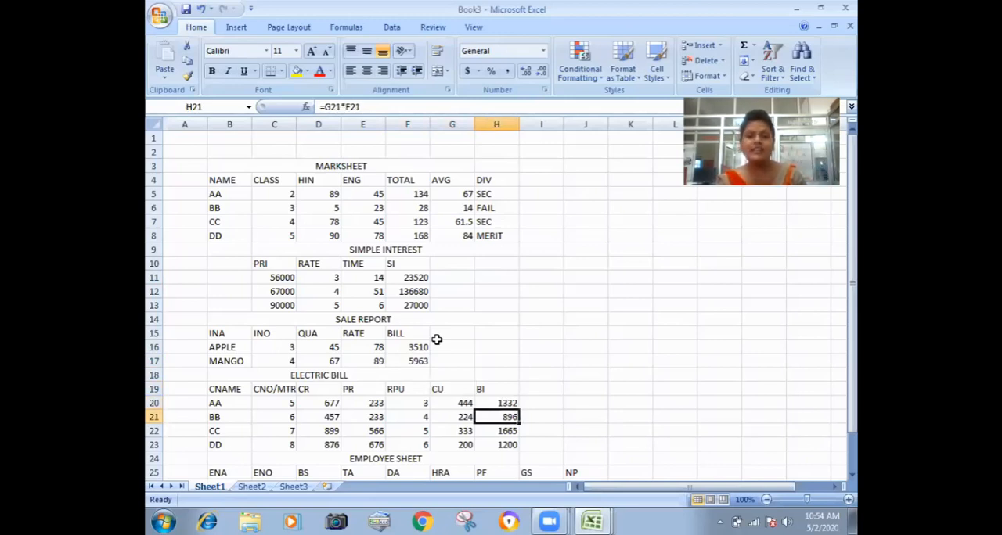
pyautogui.press('Up')
pyautogui.press('Left')
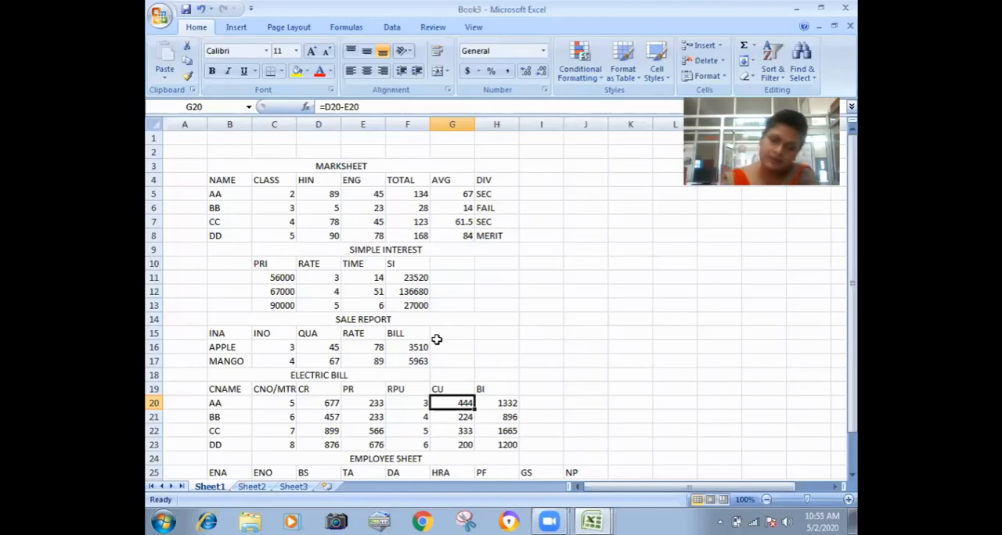
# Review the employee sheet table in rows 25 to 28, including the HRA formula in cell G26 and the TA column.
pyautogui.press('Down')
pyautogui.press('Down')
pyautogui.press('Down')
pyautogui.press('Down')
pyautogui.press('Down')
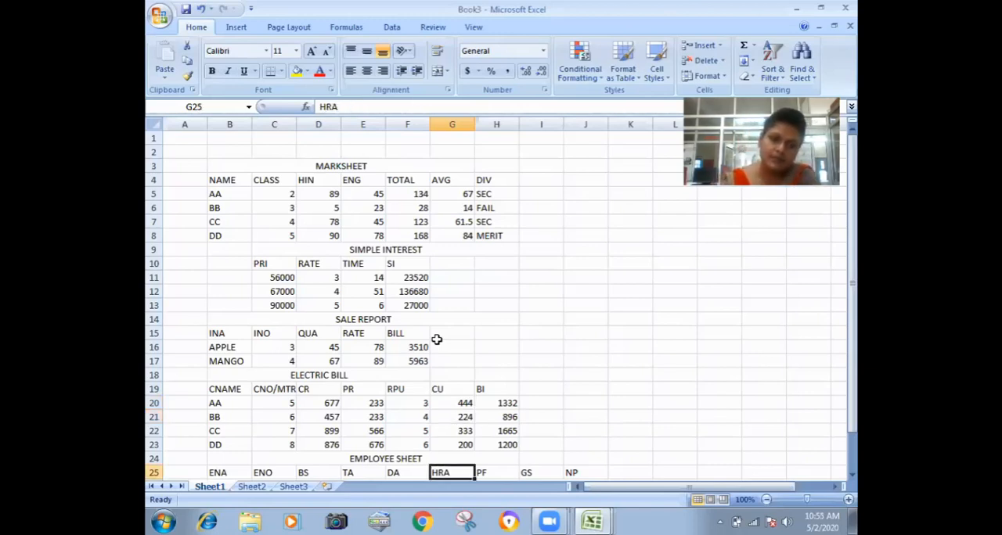
pyautogui.press('Down')
pyautogui.press('Down')
pyautogui.press('Down')
pyautogui.press('Down')
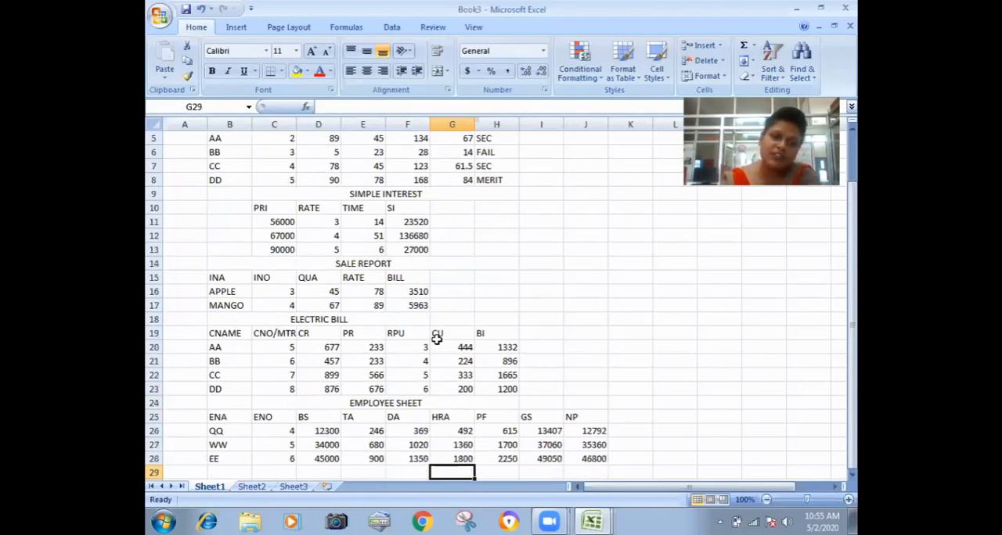
pyautogui.press('Up')
pyautogui.press('Up')
pyautogui.press('Up')
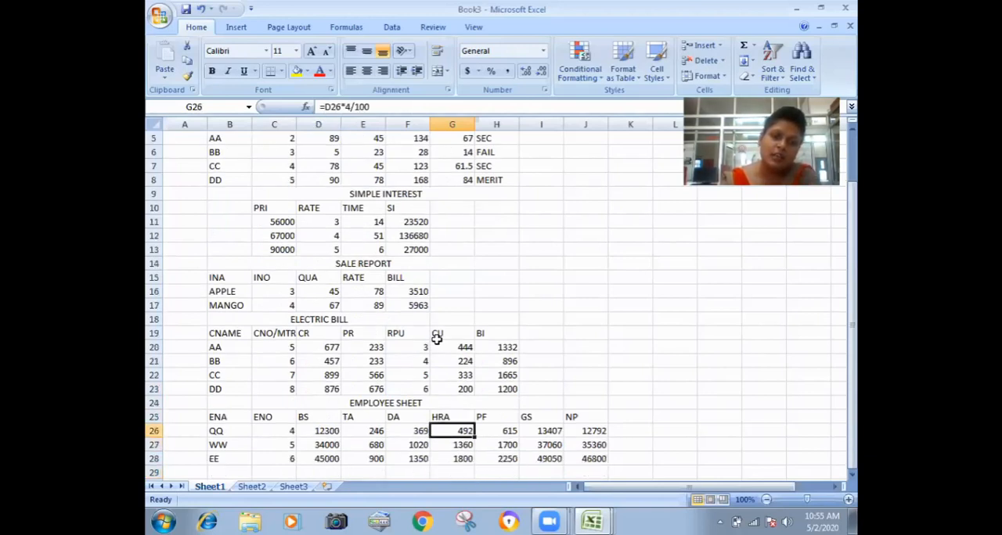
pyautogui.press('Up')
pyautogui.press('Left')
pyautogui.press('Left')
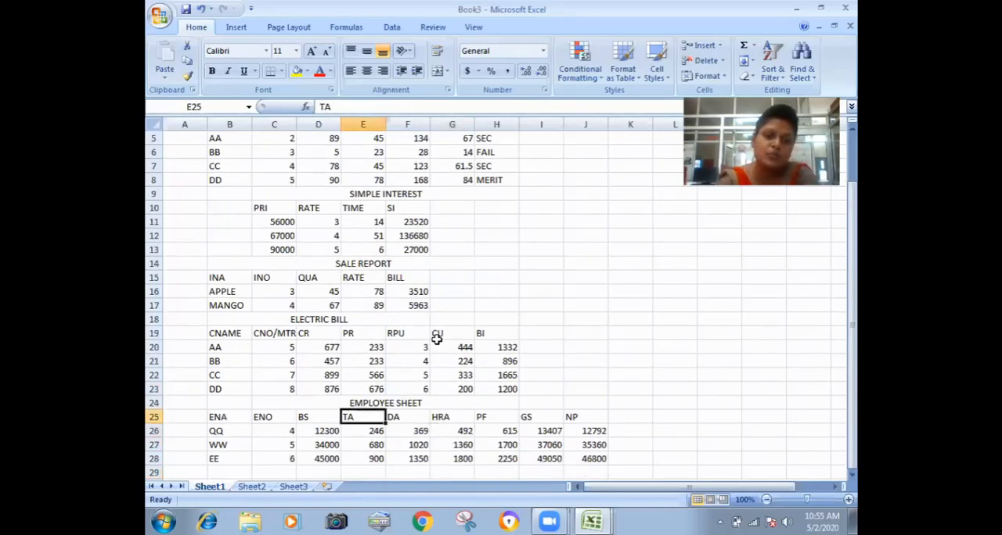
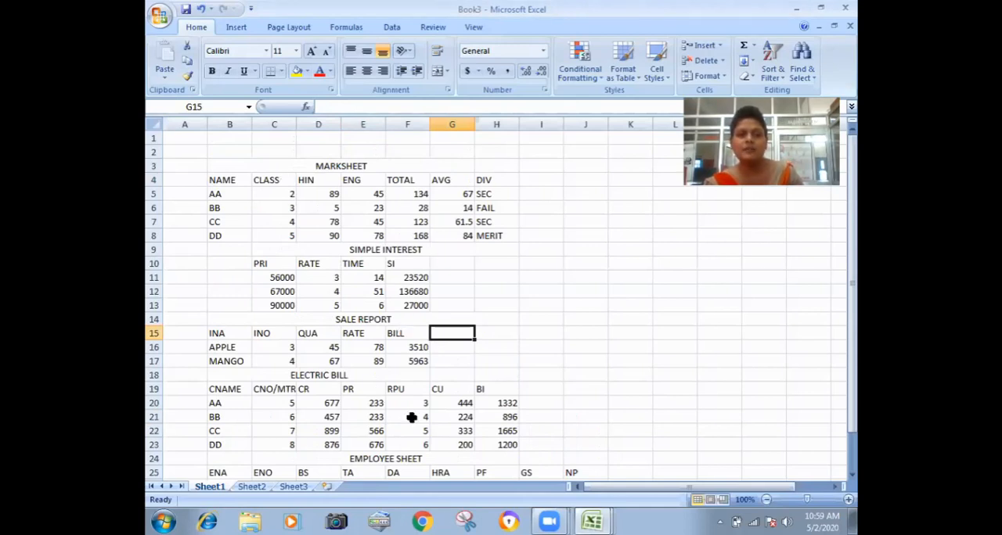
# Check the DA formula for QQ in cell F26 of the employee sheet table, leaving it without an added SUM function.
pyautogui.scroll(-2, 405, 389)
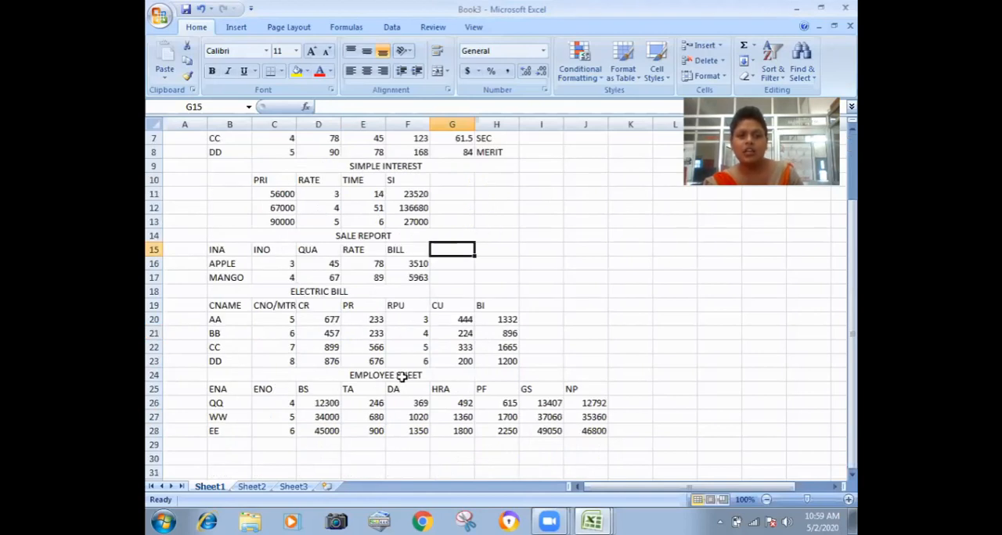
pyautogui.click(415, 403)
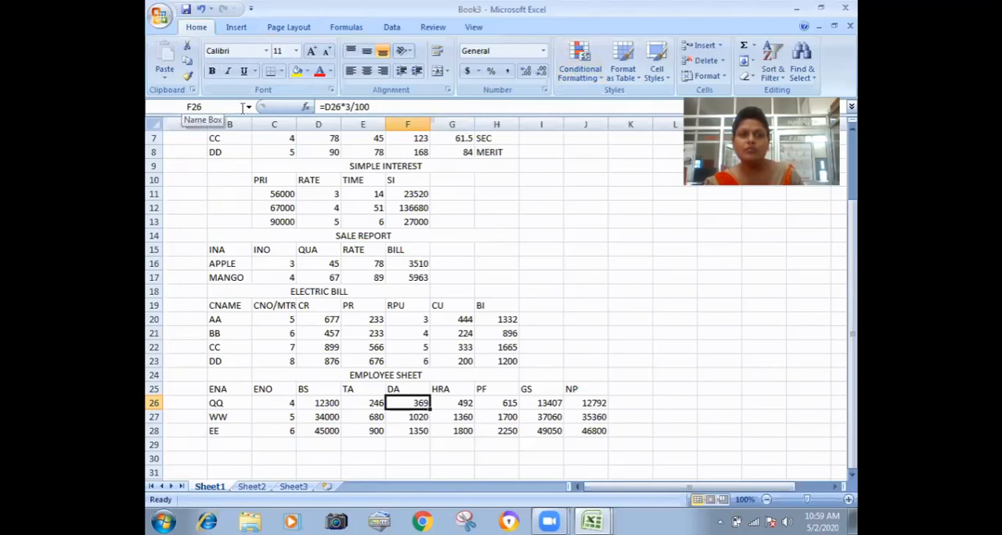
pyautogui.press('F2')
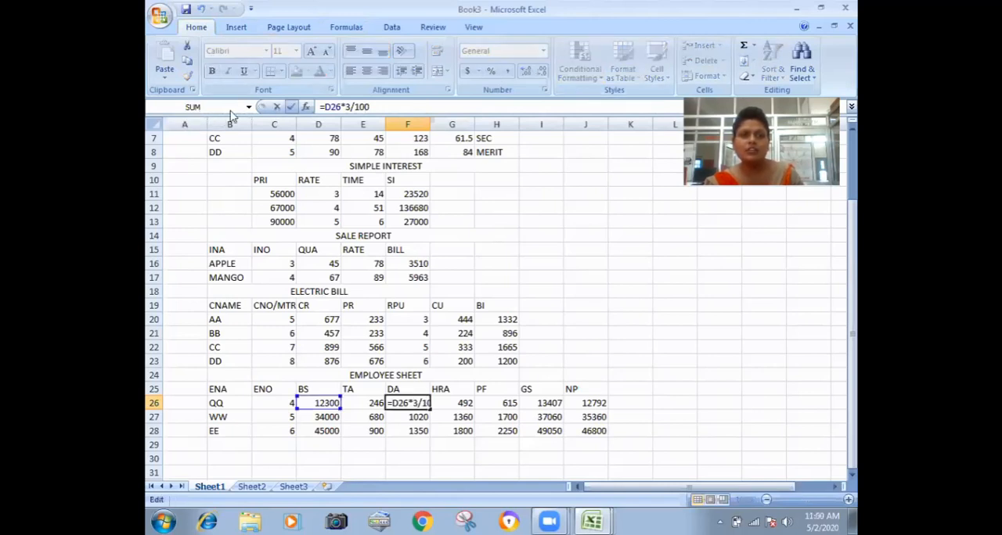
pyautogui.click(216, 110)
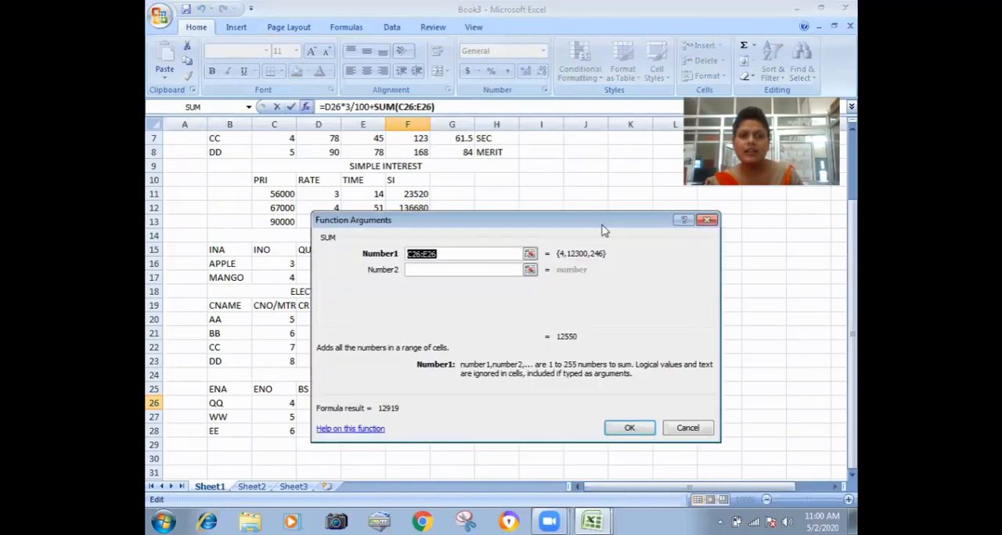
pyautogui.press('Escape')
pyautogui.click(406, 254)
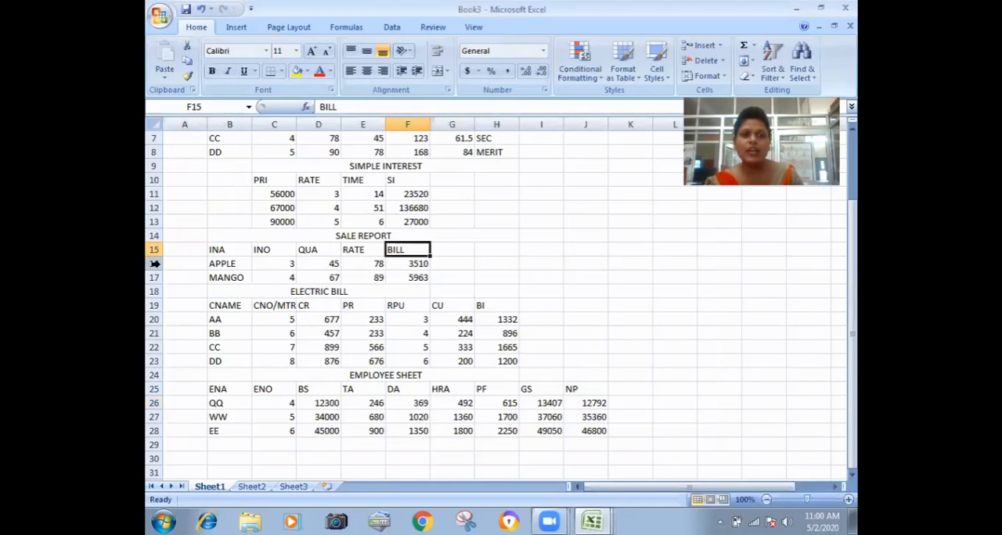
# View the status bar customization options and close them without changing any.
pyautogui.moveTo(853, 314); pyautogui.dragTo(707, 493)
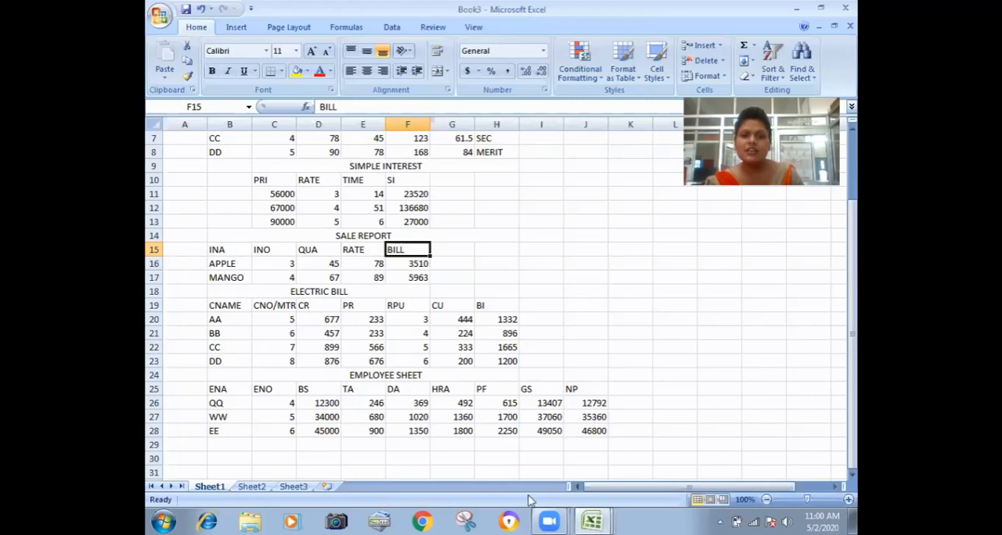
pyautogui.rightClick(564, 500)
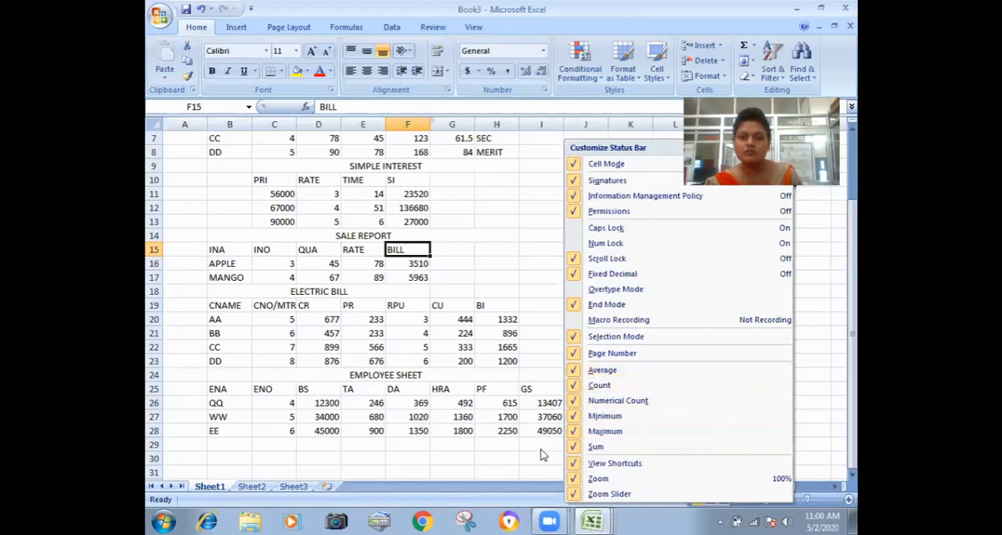
pyautogui.click(239, 388)
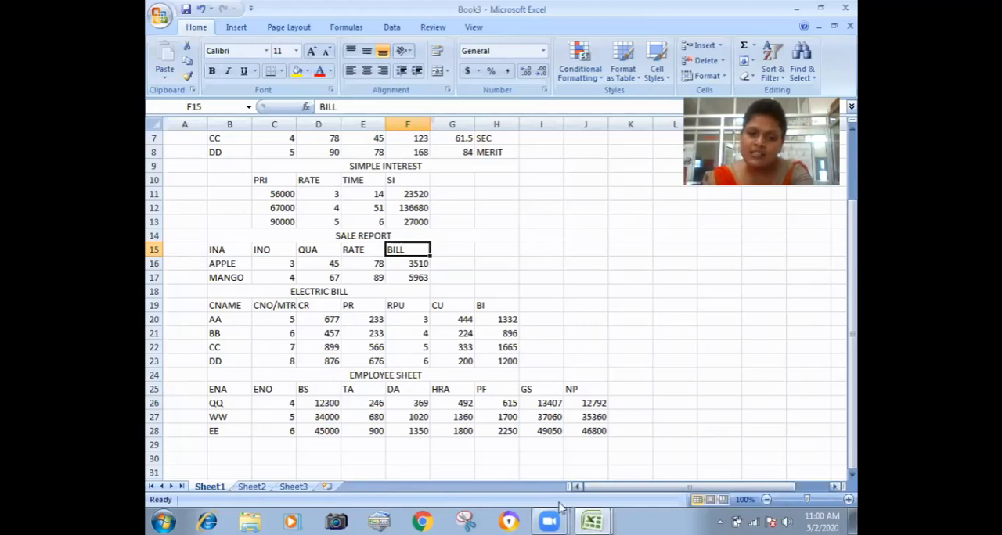
# Zoom the sheet in to 150% and return it to 100%.
pyautogui.click(847, 499)
pyautogui.click(847, 500)
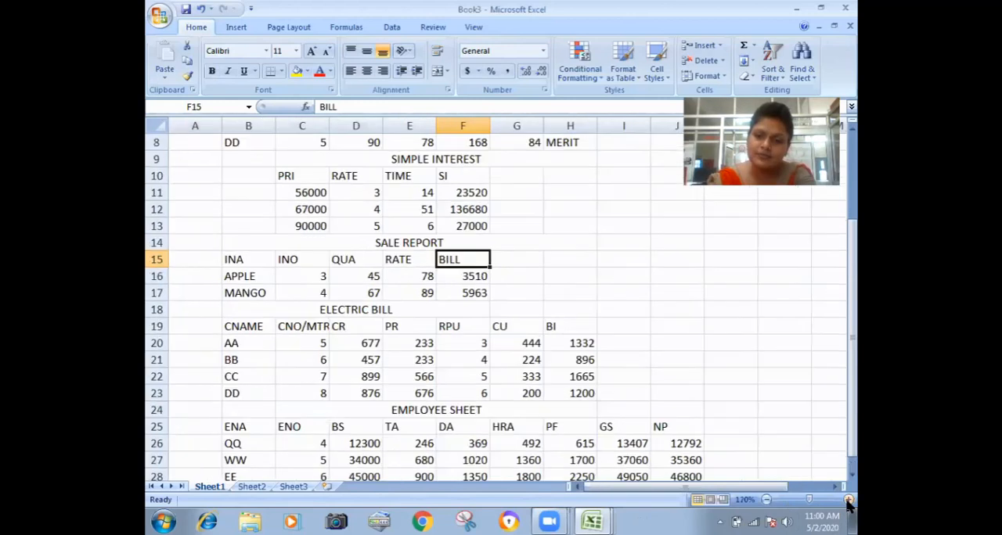
pyautogui.click(847, 499)
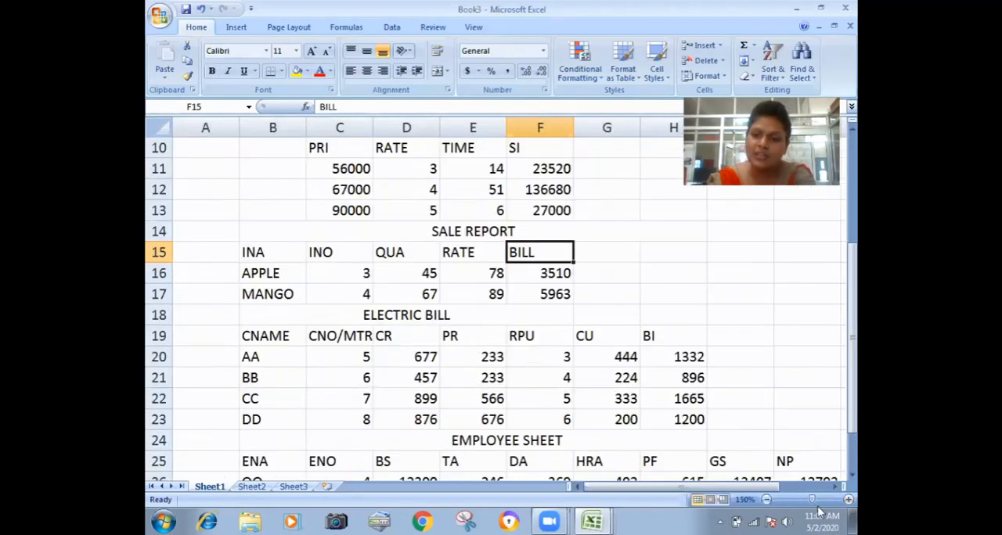
pyautogui.click(808, 501)
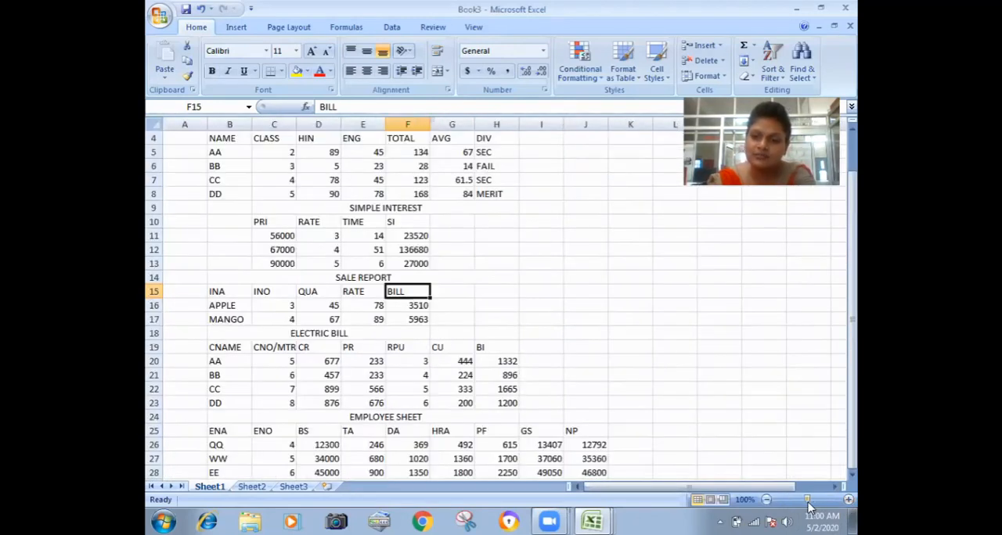
pyautogui.click(586, 348)
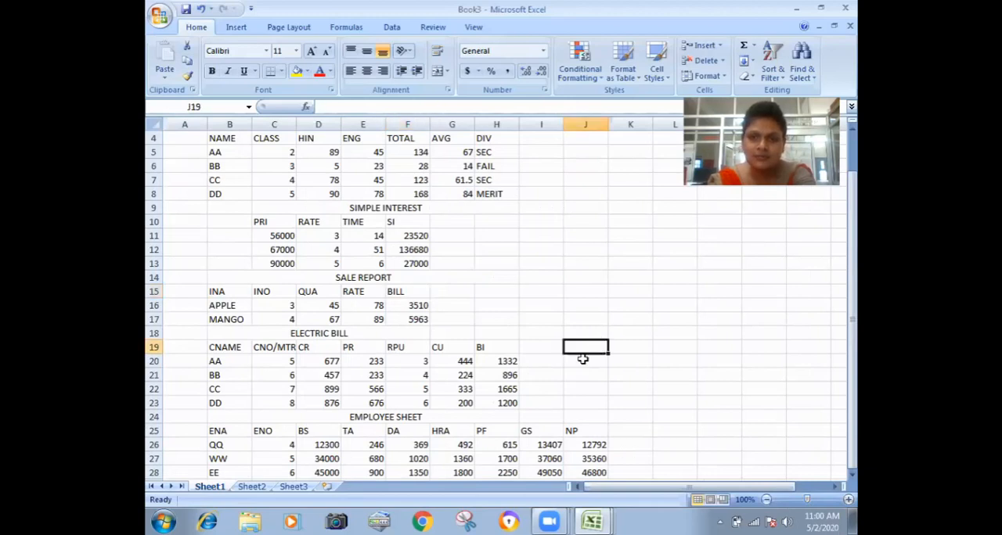
pyautogui.scroll(-5, 582, 358)
pyautogui.scroll(6, 583, 359)
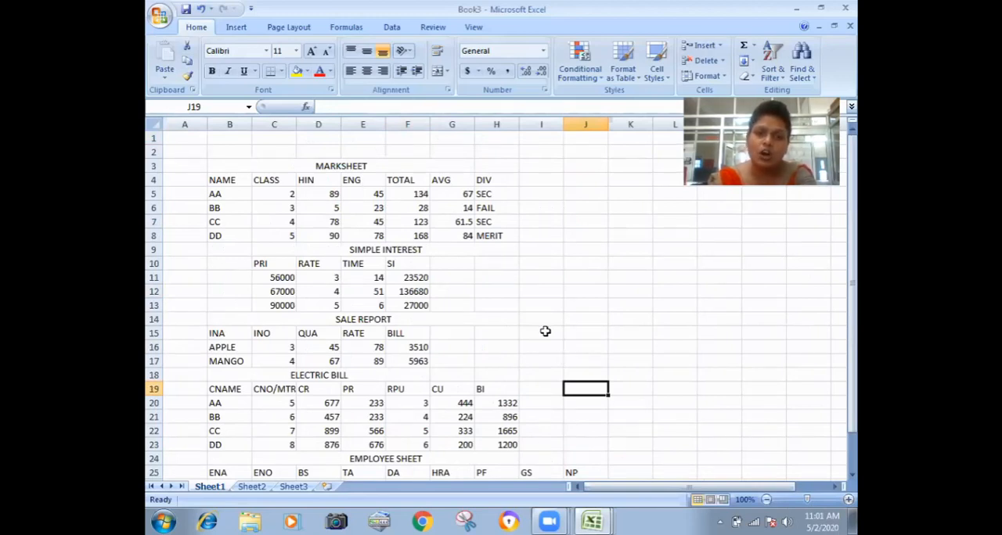
pyautogui.click(520, 320)
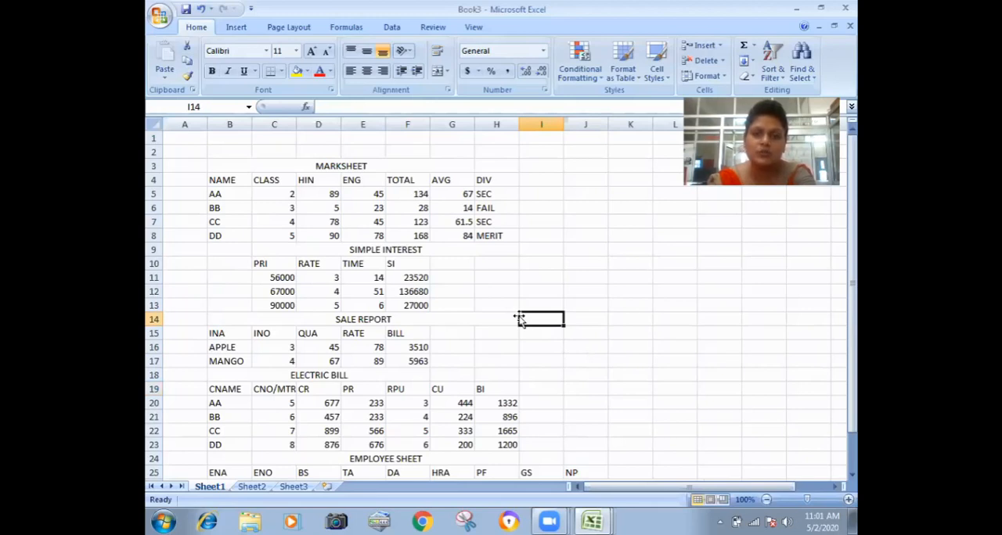